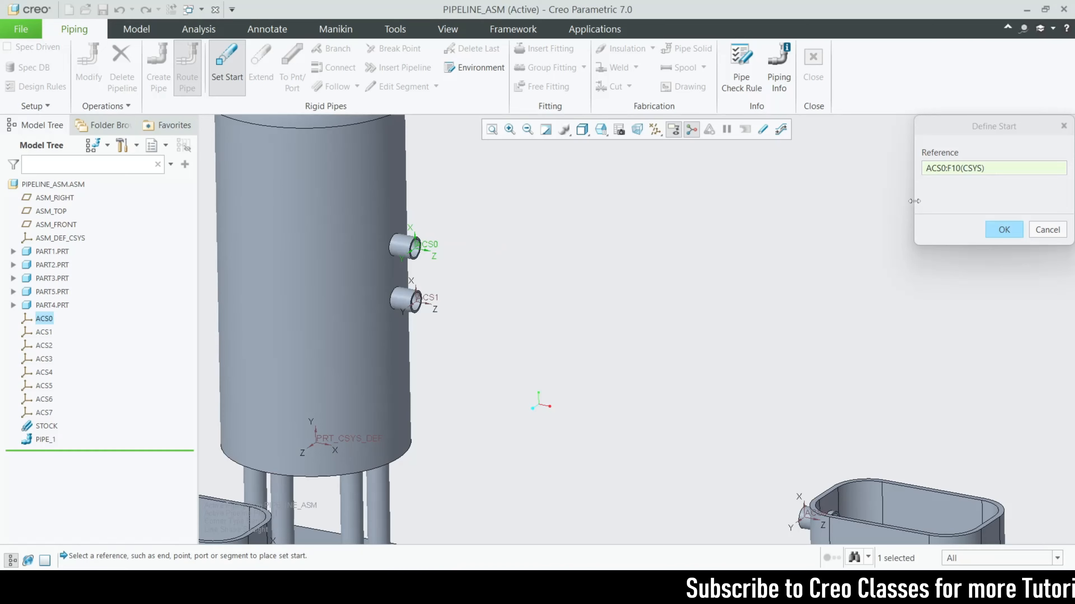
- Set the start of the pipe at coordinate system ACS0 on the tank's upper nozzle
{"action": "left_click", "coordinate": [1004, 231]}
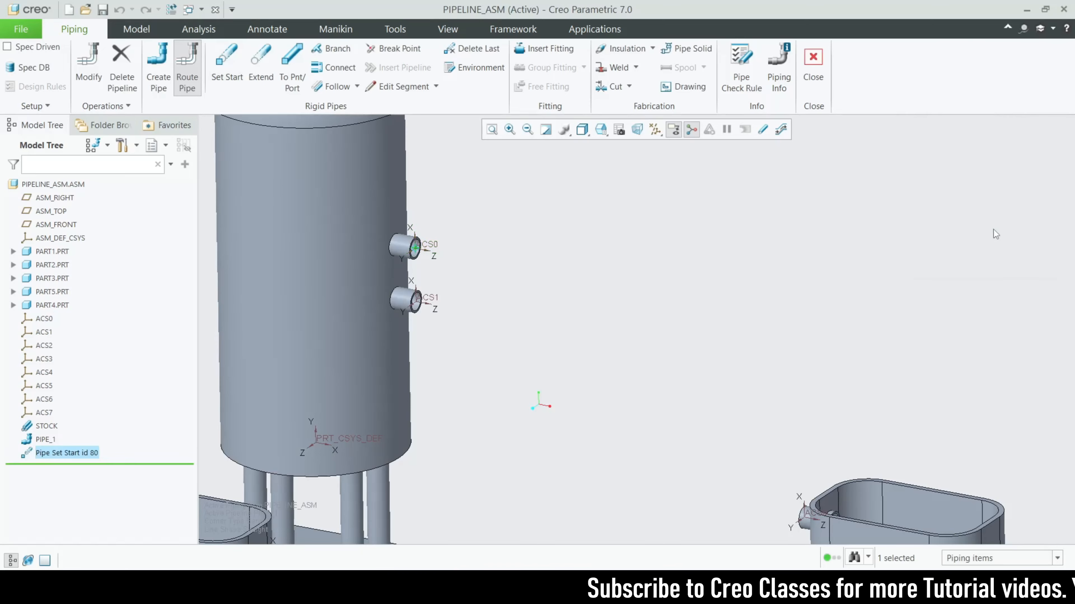
{"action": "scroll", "coordinate": [616, 262], "scroll_direction": "down", "scroll_amount": 3}
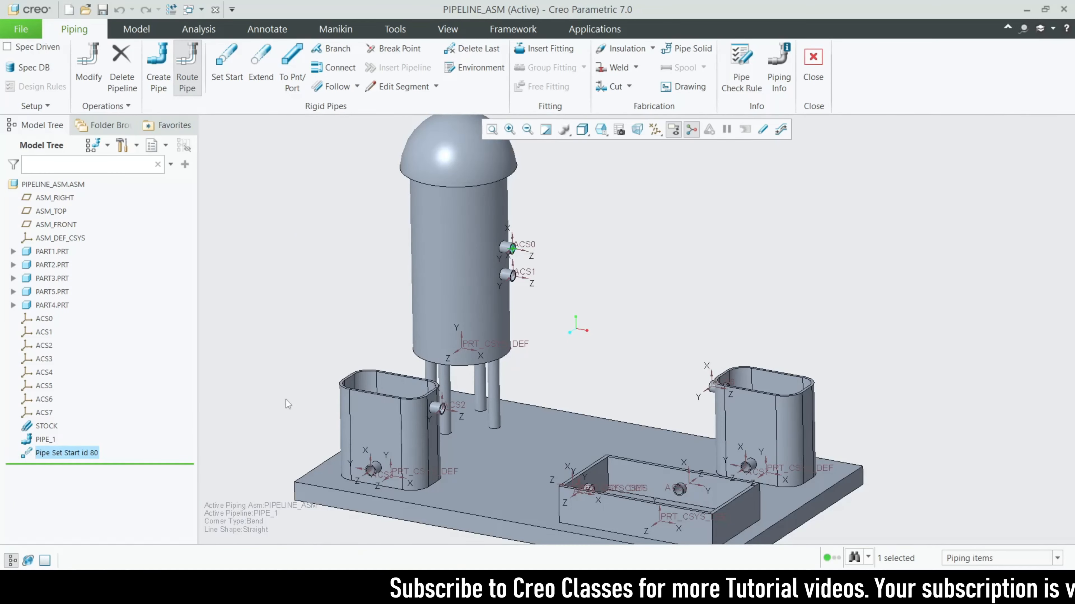
{"action": "scroll", "coordinate": [473, 285], "scroll_direction": "up", "scroll_amount": 2}
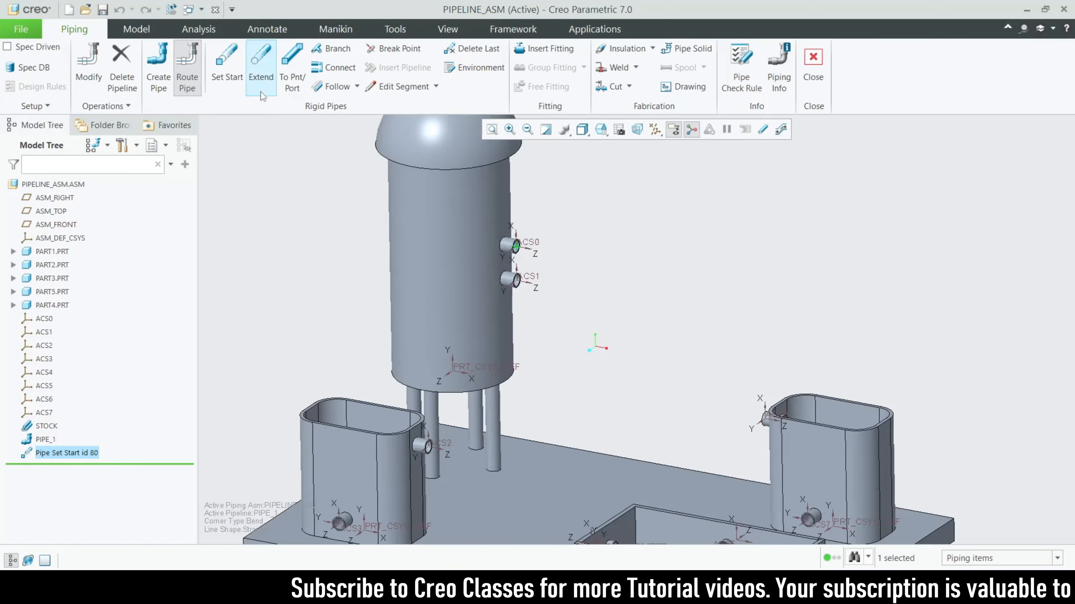
- Extend a straight pipe segment about 51 mm outward along Z from the ACS0 nozzle
{"action": "left_click", "coordinate": [261, 81]}
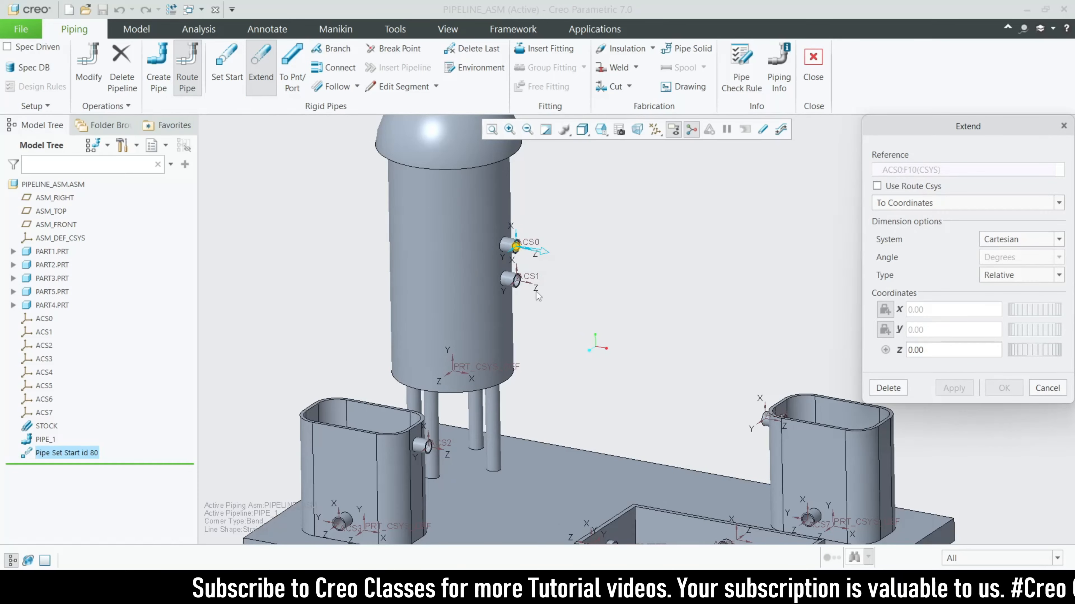
{"action": "left_click_drag", "start_coordinate": [980, 127], "coordinate": [966, 90]}
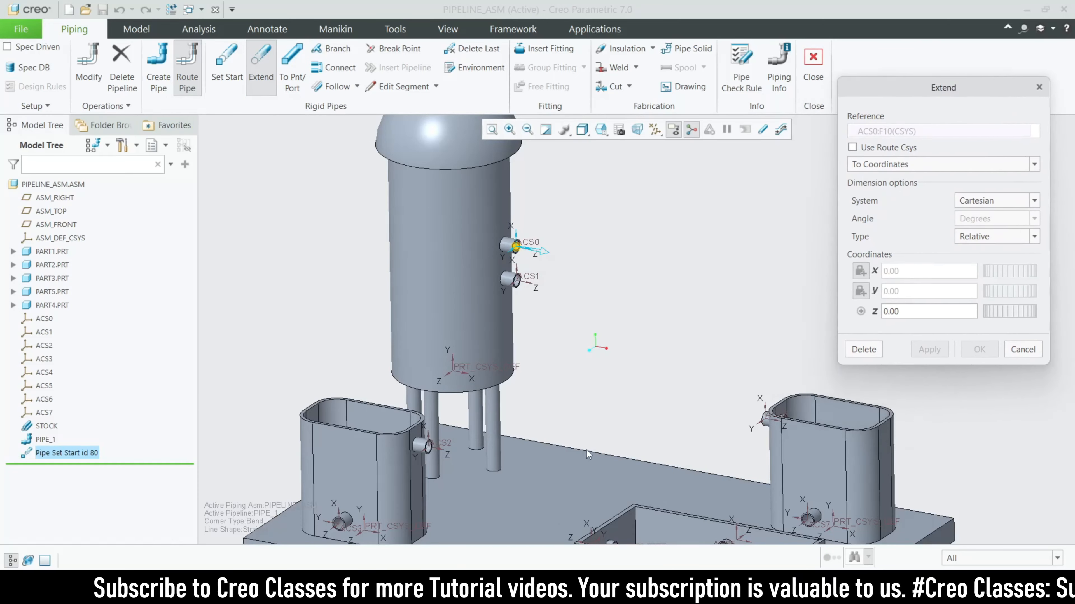
{"action": "scroll", "coordinate": [586, 305], "scroll_direction": "up", "scroll_amount": 6}
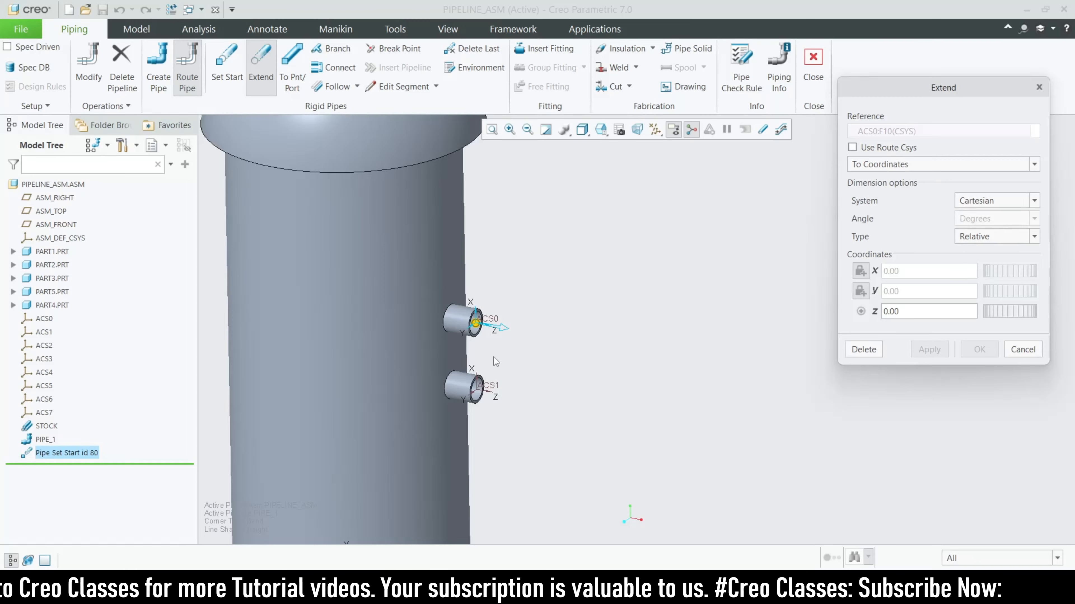
{"action": "scroll", "coordinate": [494, 356], "scroll_direction": "up", "scroll_amount": 1}
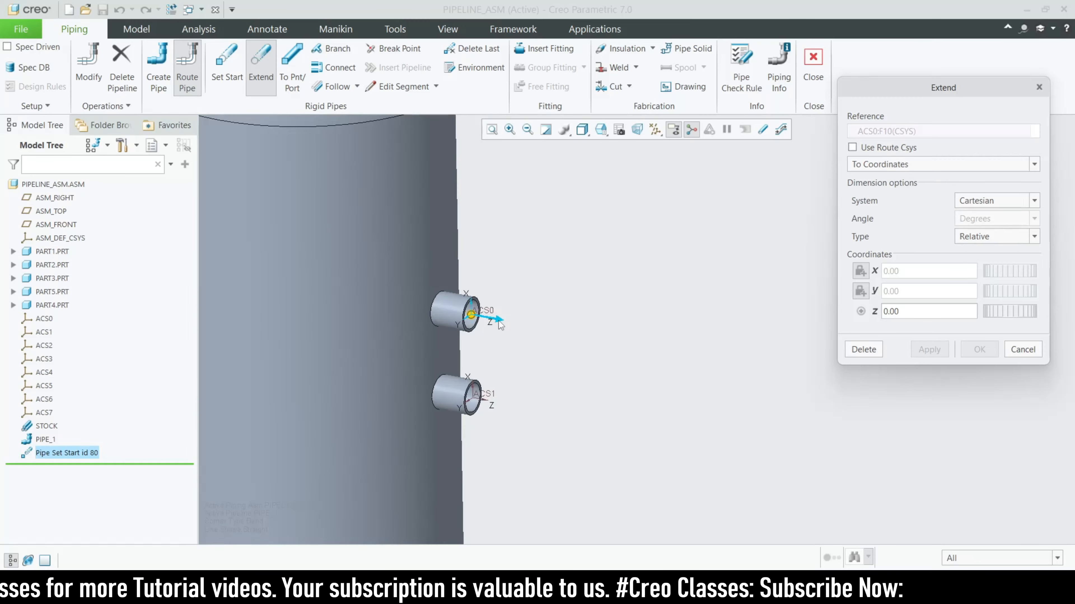
{"action": "left_click_drag", "start_coordinate": [498, 321], "coordinate": [603, 337]}
{"action": "scroll", "coordinate": [575, 413], "scroll_direction": "down", "scroll_amount": 4}
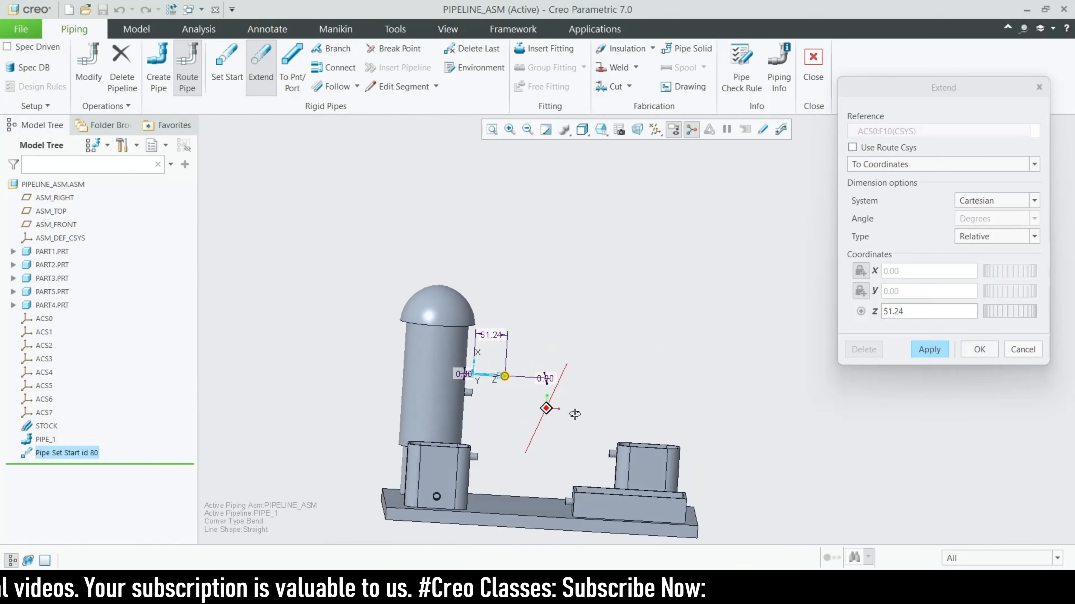
{"action": "middle_click_drag", "start_coordinate": [574, 414], "coordinate": [517, 404]}
{"action": "scroll", "coordinate": [518, 404], "scroll_direction": "up", "scroll_amount": 4}
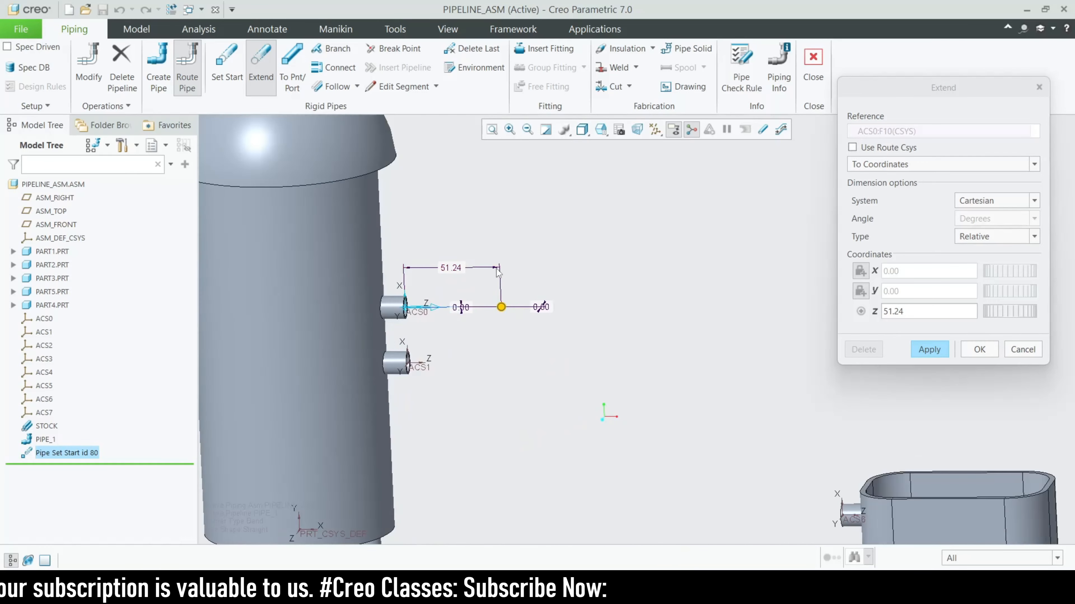
- Set the segment's Z extension to 40 mm and apply it
{"action": "double_click", "coordinate": [910, 312]}
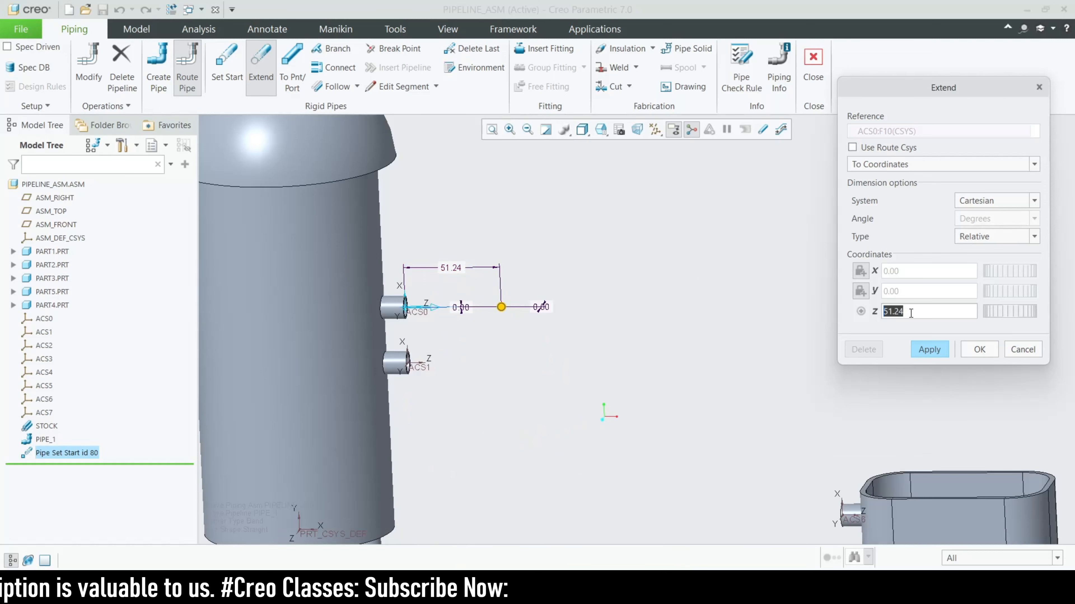
{"action": "type", "text": "40"}
{"action": "key", "text": "Return"}
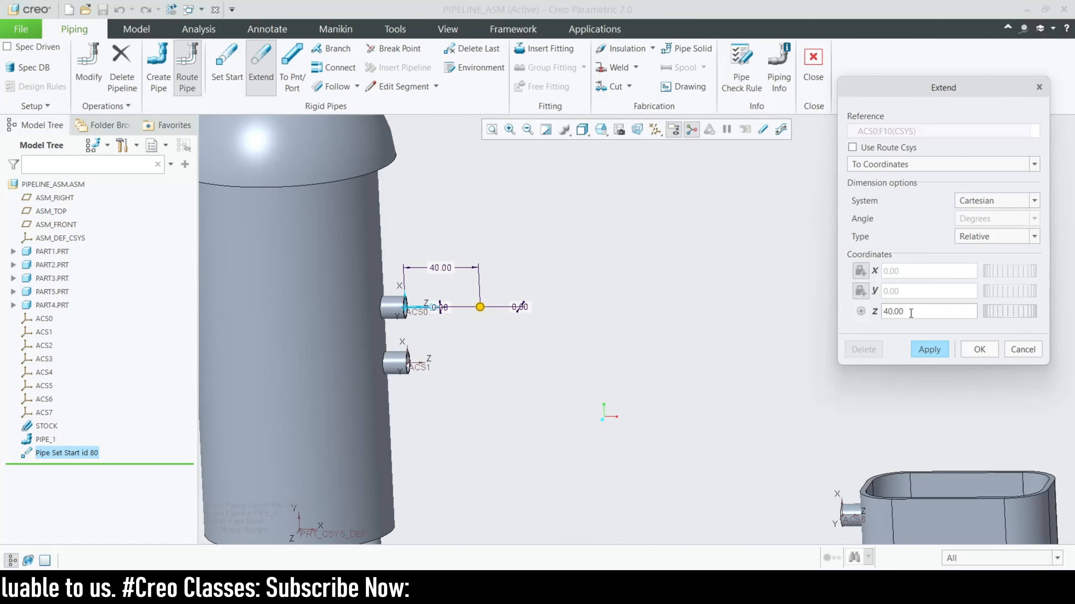
{"action": "left_click", "coordinate": [928, 350]}
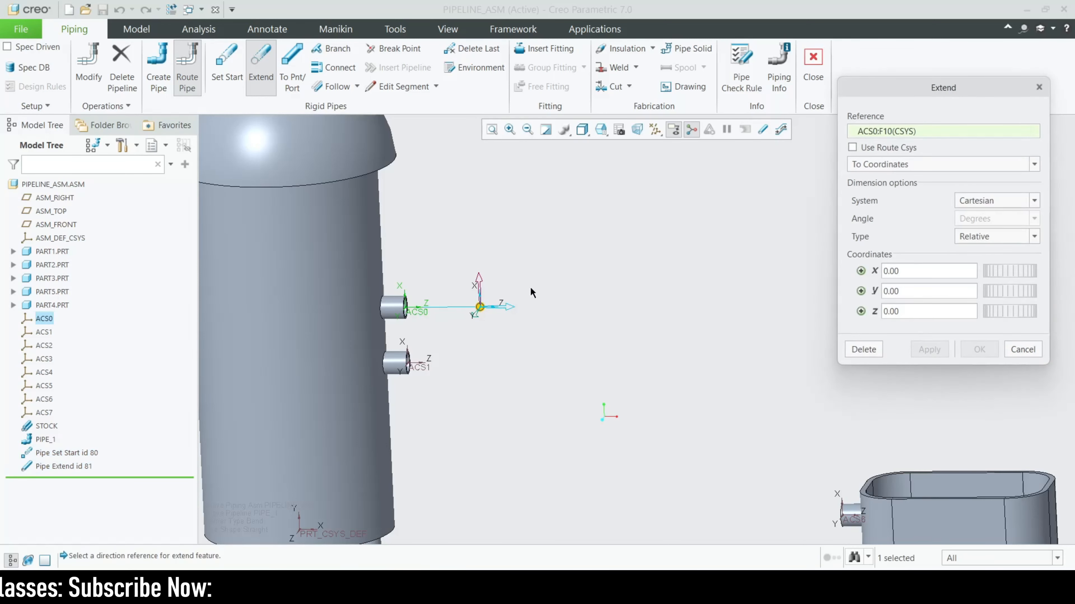
- Pull the next pipe segment about 86 mm downward in the negative X direction from the end of the horizontal run
{"action": "left_click_drag", "start_coordinate": [482, 284], "coordinate": [506, 453]}
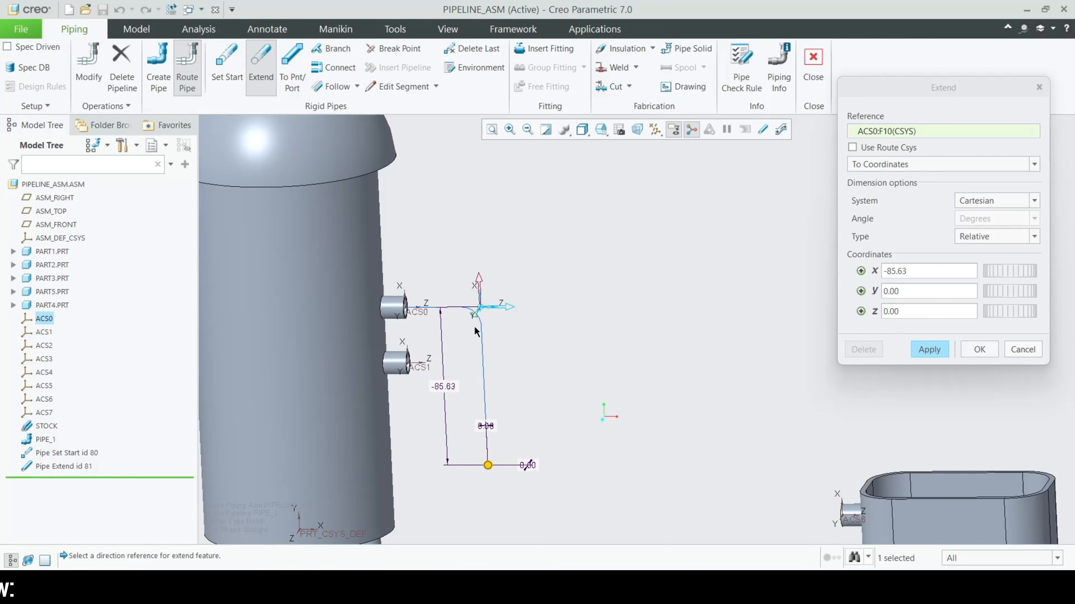
{"action": "scroll", "coordinate": [476, 331], "scroll_direction": "up", "scroll_amount": 3}
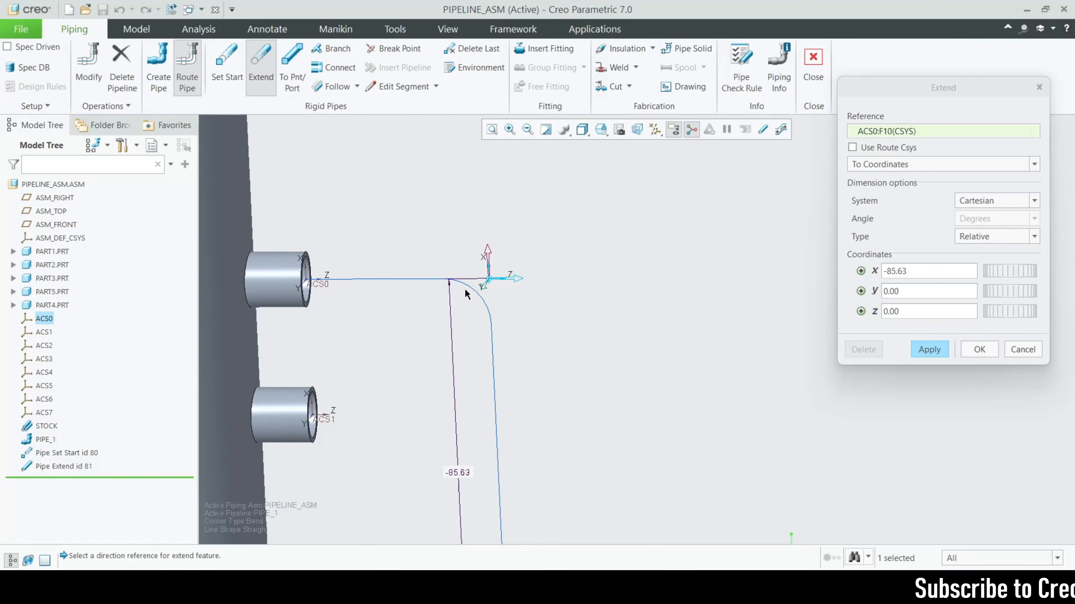
{"action": "scroll", "coordinate": [485, 326], "scroll_direction": "down", "scroll_amount": 5}
{"action": "middle_click_drag", "start_coordinate": [509, 317], "coordinate": [436, 407]}
{"action": "scroll", "coordinate": [460, 505], "scroll_direction": "up", "scroll_amount": 3}
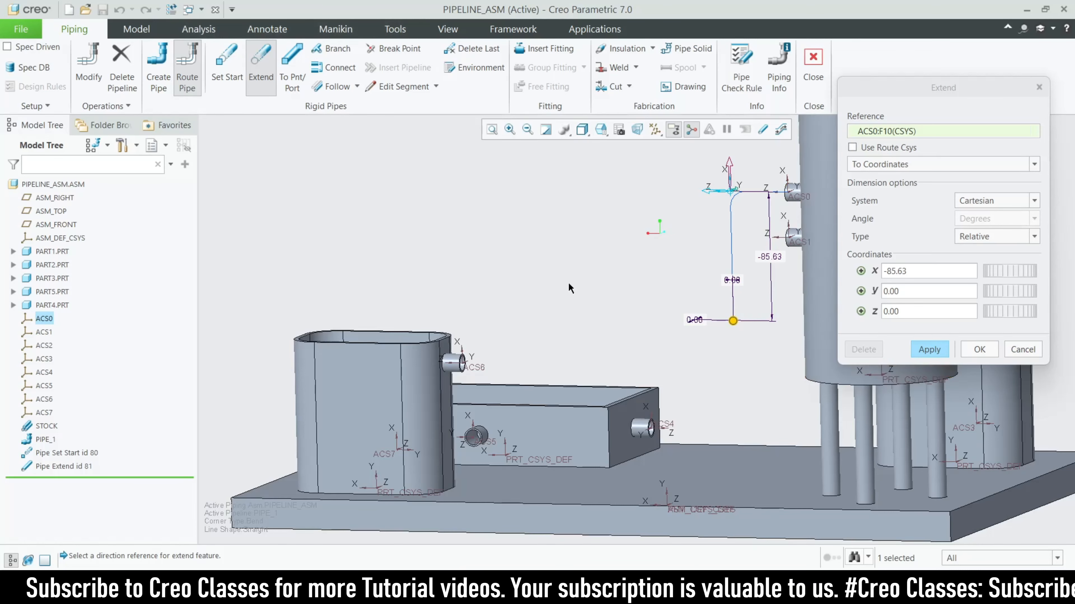
- Start a distance measurement with the horizontal pipe segment at ACS0 as the first reference
{"action": "left_click", "coordinate": [199, 29]}
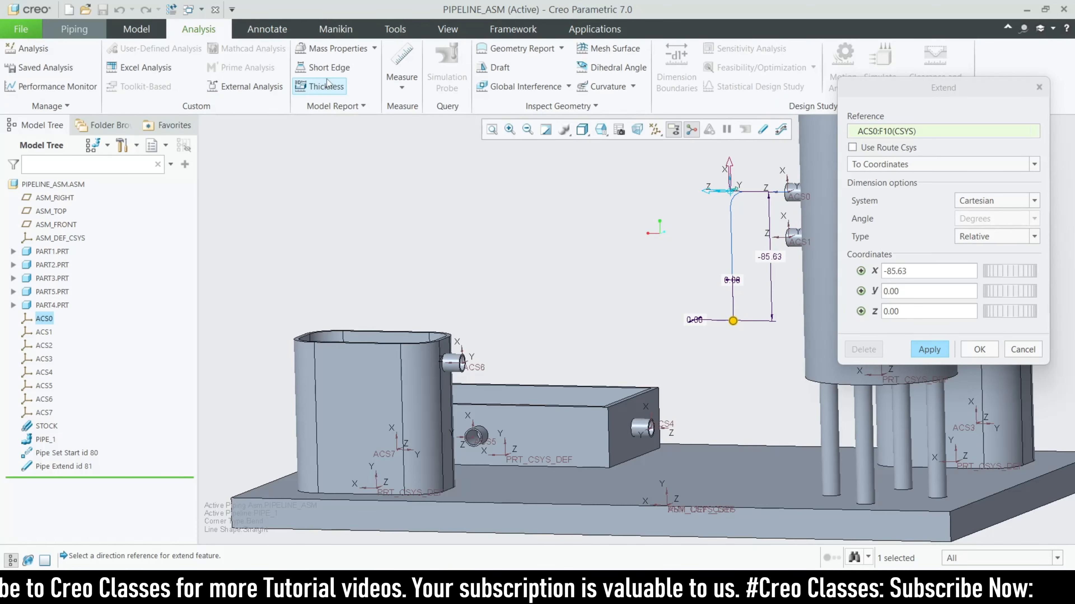
{"action": "left_click", "coordinate": [393, 88]}
{"action": "left_click", "coordinate": [426, 119]}
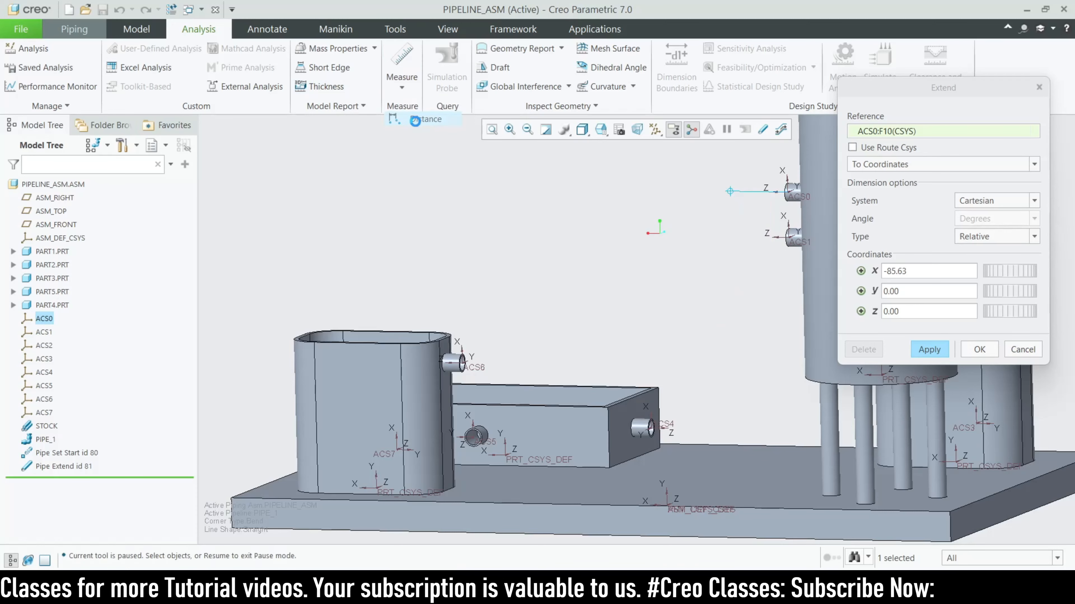
{"action": "scroll", "coordinate": [783, 186], "scroll_direction": "up", "scroll_amount": 3}
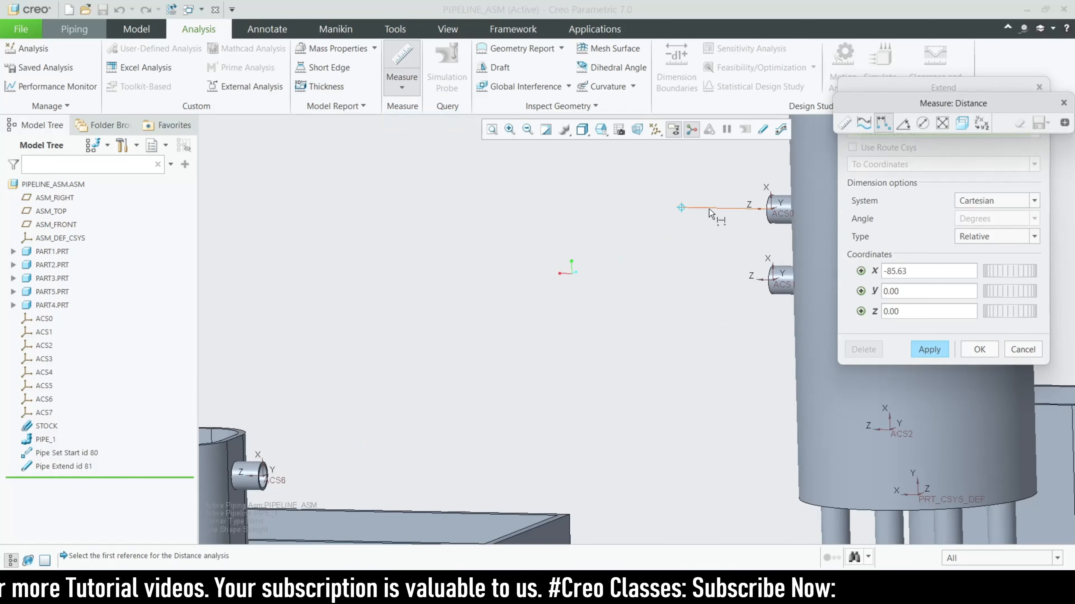
{"action": "left_click", "coordinate": [709, 209]}
{"action": "scroll", "coordinate": [734, 311], "scroll_direction": "down", "scroll_amount": 3}
{"action": "scroll", "coordinate": [528, 369], "scroll_direction": "up", "scroll_amount": 3}
{"action": "scroll", "coordinate": [401, 462], "scroll_direction": "up", "scroll_amount": 3}
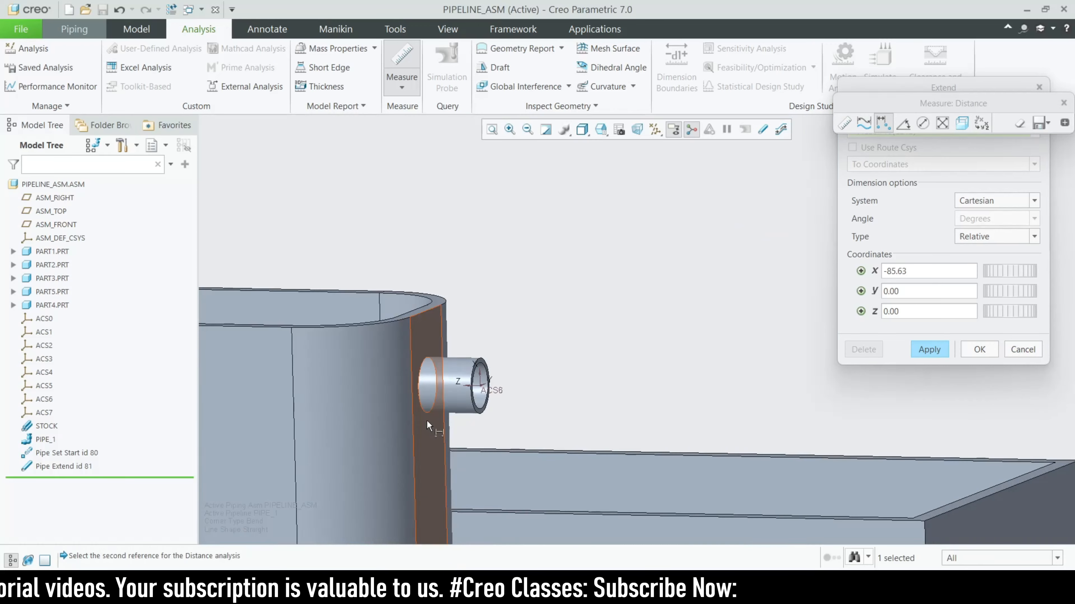
- Show the datum axes and select the ACS6 nozzle's axis as the second reference of the distance measurement
{"action": "left_click", "coordinate": [655, 130]}
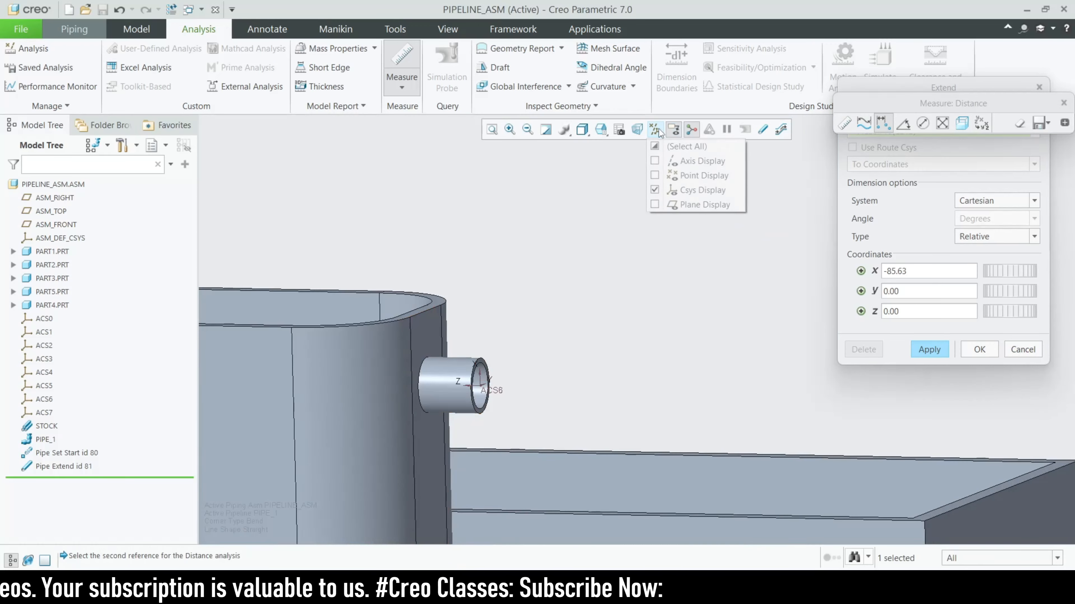
{"action": "left_click", "coordinate": [654, 161]}
{"action": "scroll", "coordinate": [465, 406], "scroll_direction": "up", "scroll_amount": 1}
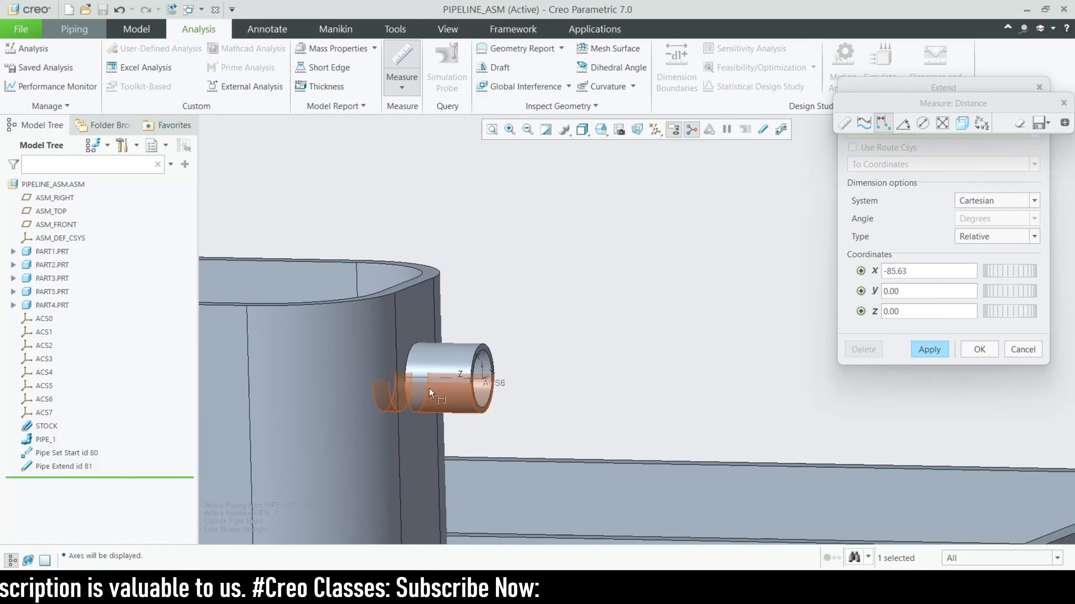
{"action": "left_click", "coordinate": [431, 377]}
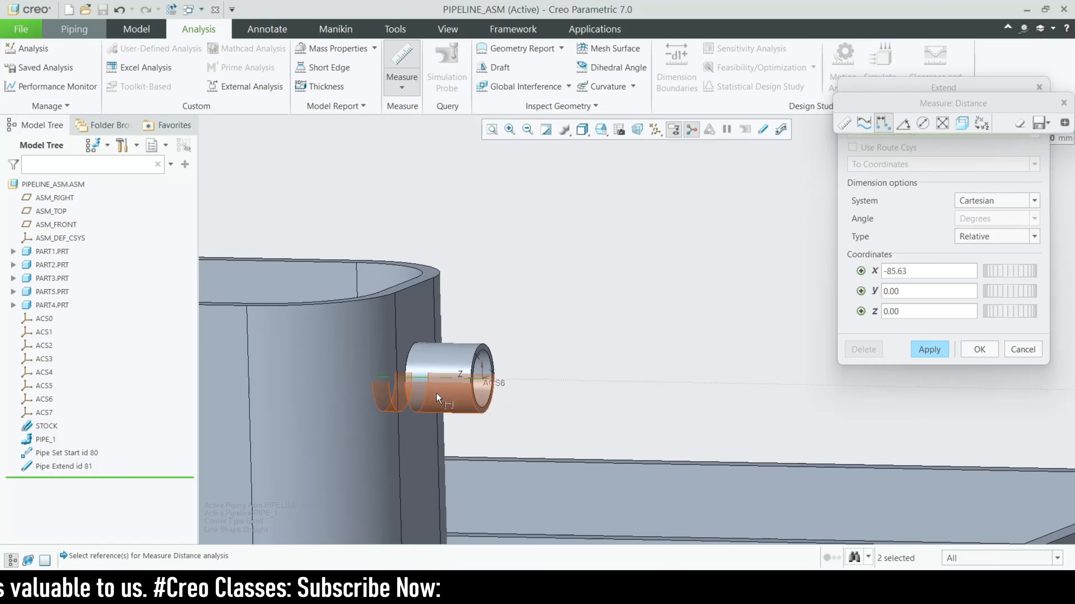
- Move the dialogs and the result label into clear view, read the measured distance and collapse the label
{"action": "scroll", "coordinate": [437, 393], "scroll_direction": "down", "scroll_amount": 6}
{"action": "scroll", "coordinate": [682, 394], "scroll_direction": "up", "scroll_amount": 2}
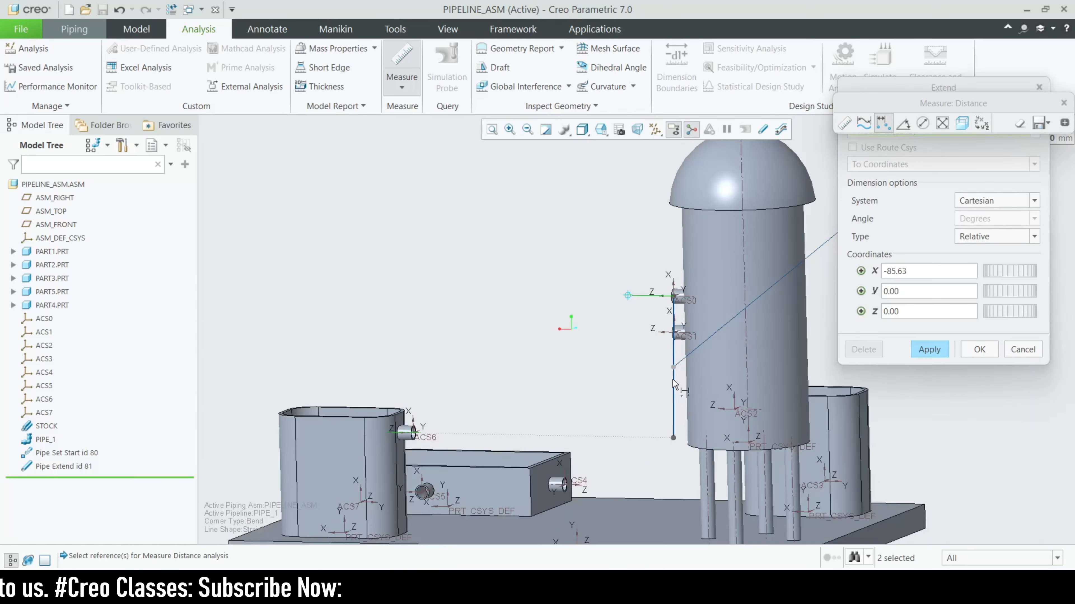
{"action": "scroll", "coordinate": [675, 386], "scroll_direction": "up", "scroll_amount": 1}
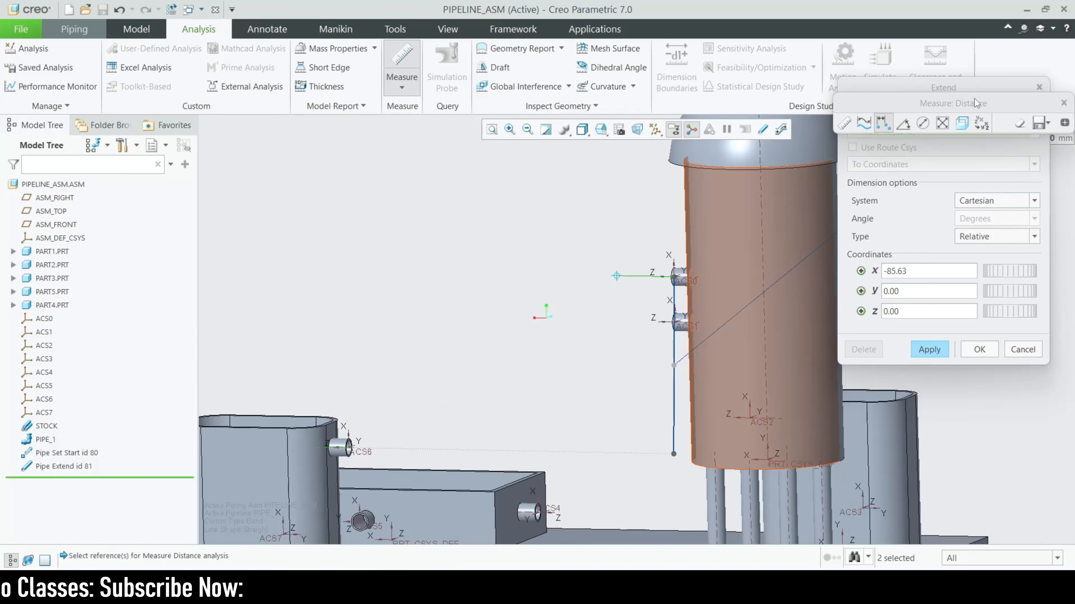
{"action": "left_click_drag", "start_coordinate": [975, 99], "coordinate": [510, 101]}
{"action": "left_click_drag", "start_coordinate": [862, 91], "coordinate": [893, 210]}
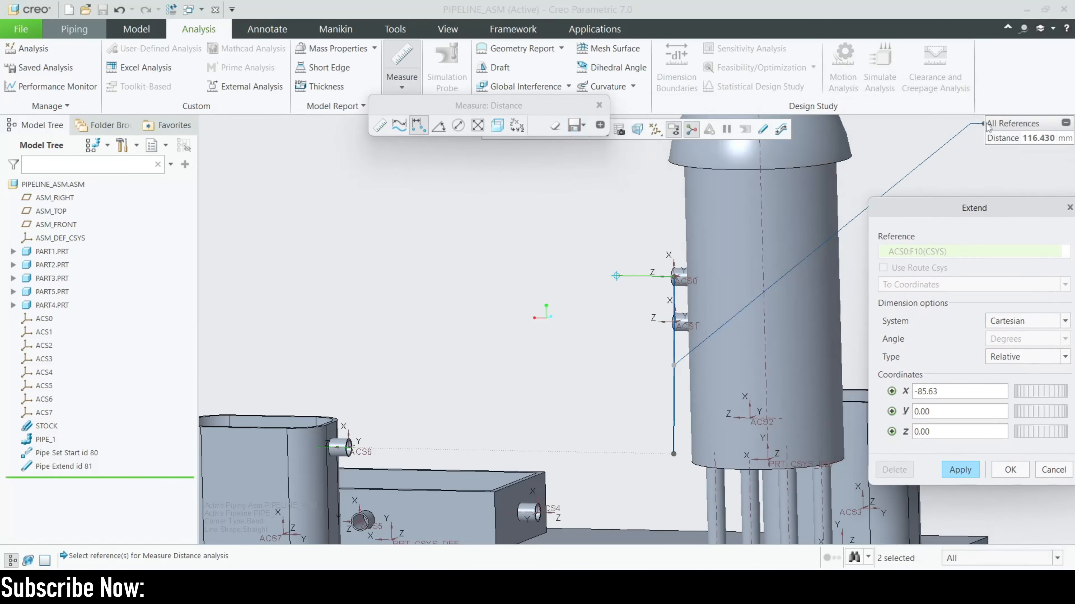
{"action": "left_click_drag", "start_coordinate": [1000, 123], "coordinate": [443, 305]}
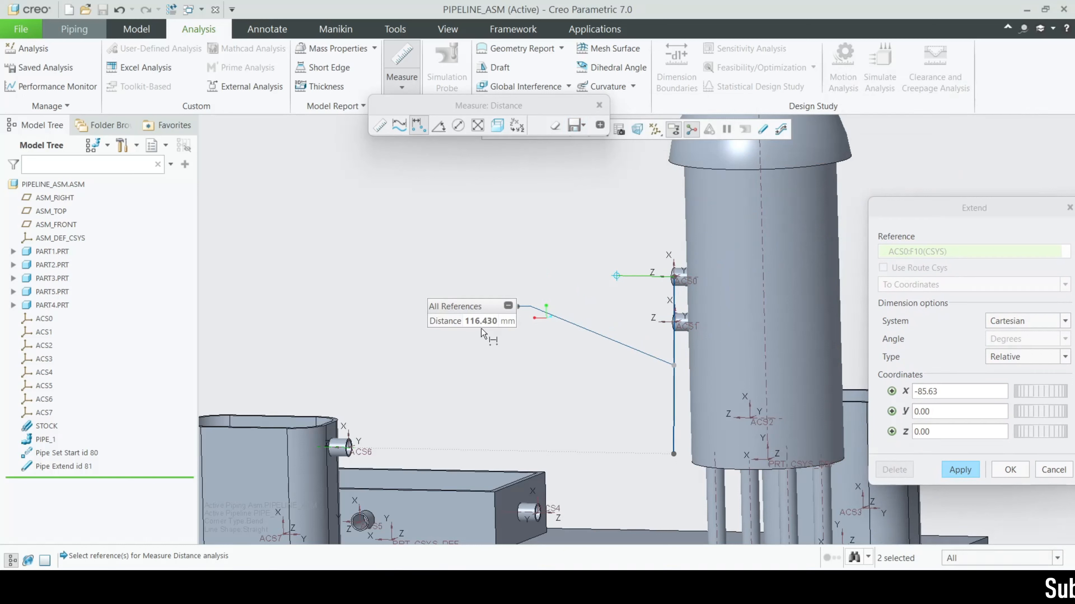
{"action": "left_click", "coordinate": [508, 306]}
- Set the downward segment's X coordinate to -116.430, close the distance measurement and apply the extension
{"action": "double_click", "coordinate": [936, 391]}
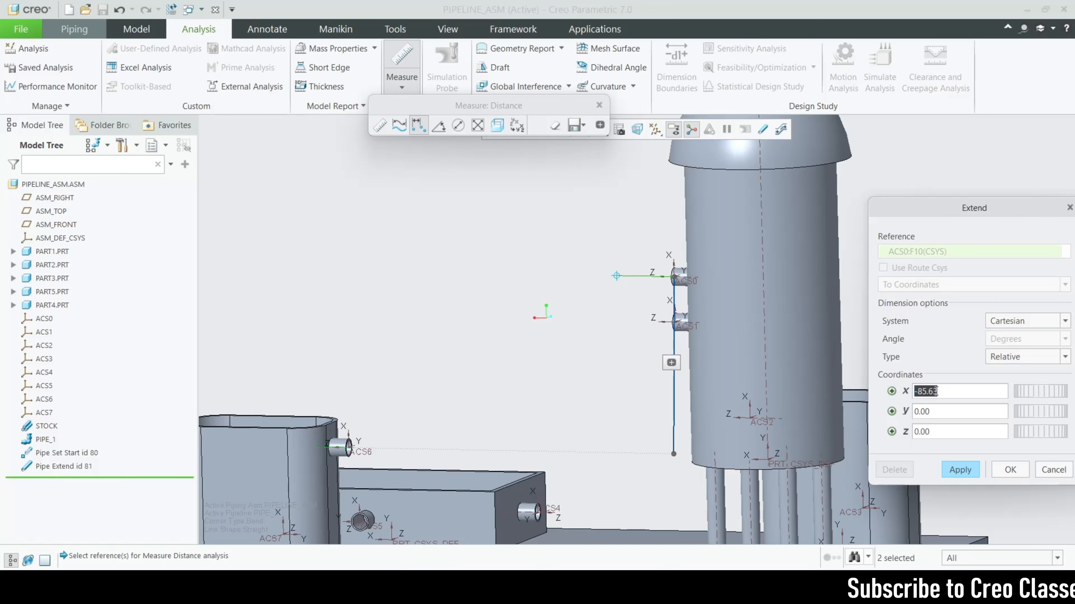
{"action": "type", "text": "116"}
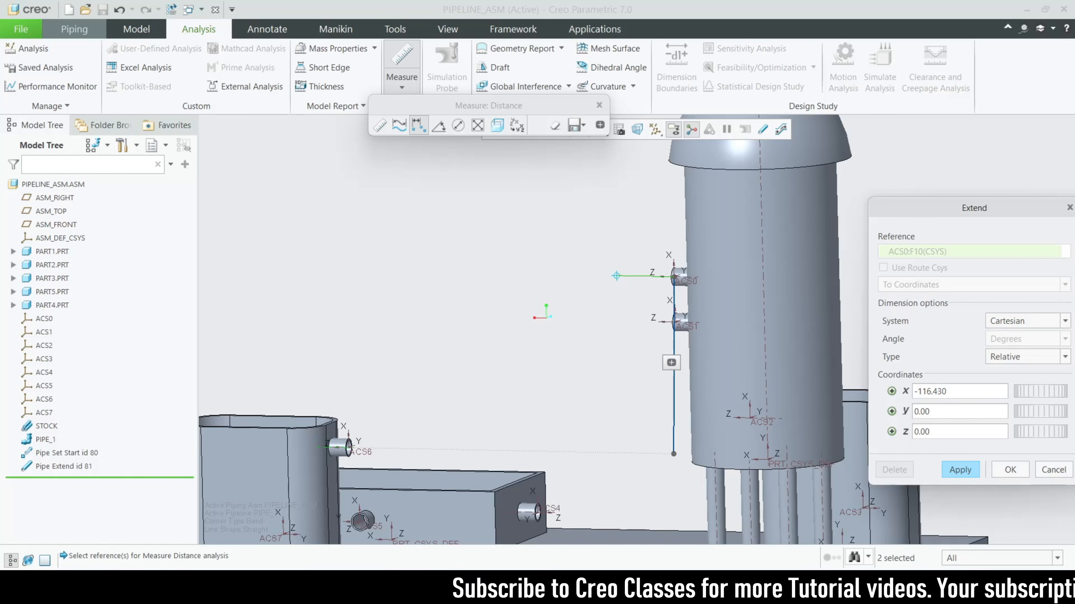
{"action": "left_click", "coordinate": [599, 105]}
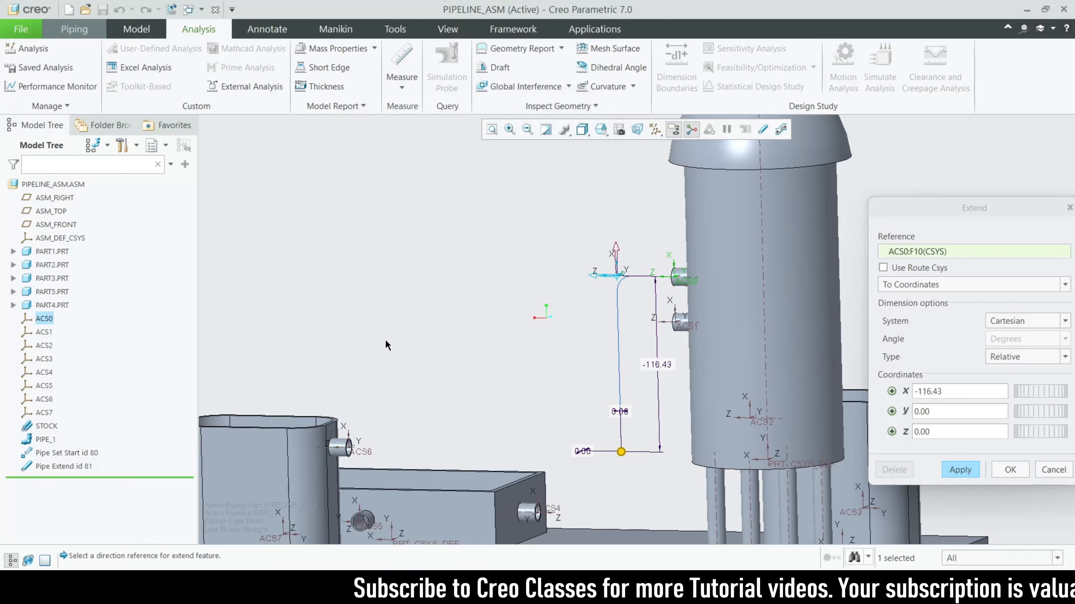
{"action": "scroll", "coordinate": [578, 395], "scroll_direction": "down", "scroll_amount": 2}
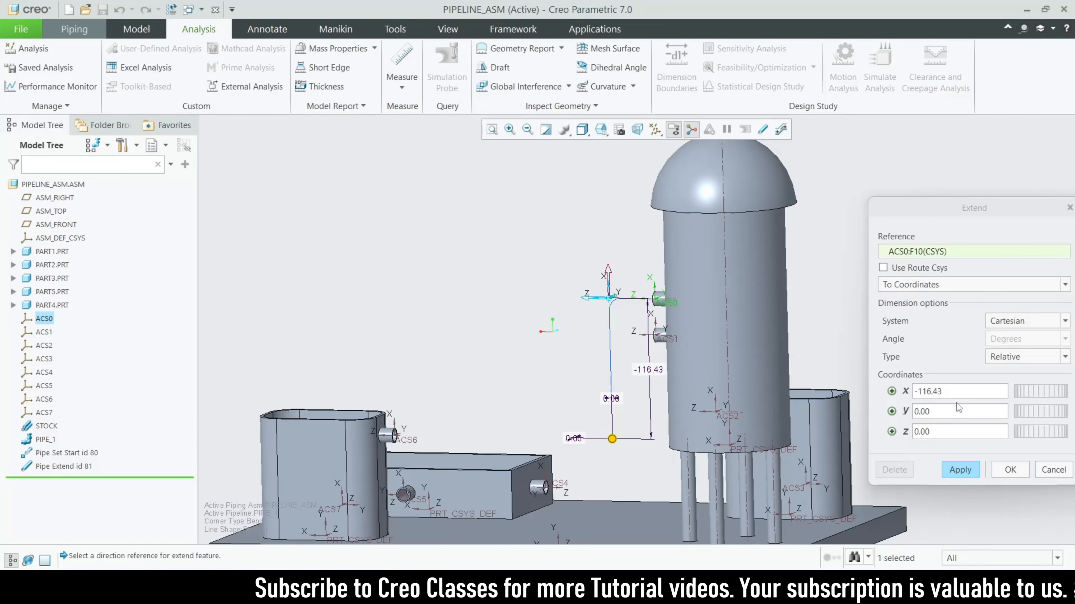
{"action": "left_click", "coordinate": [964, 391]}
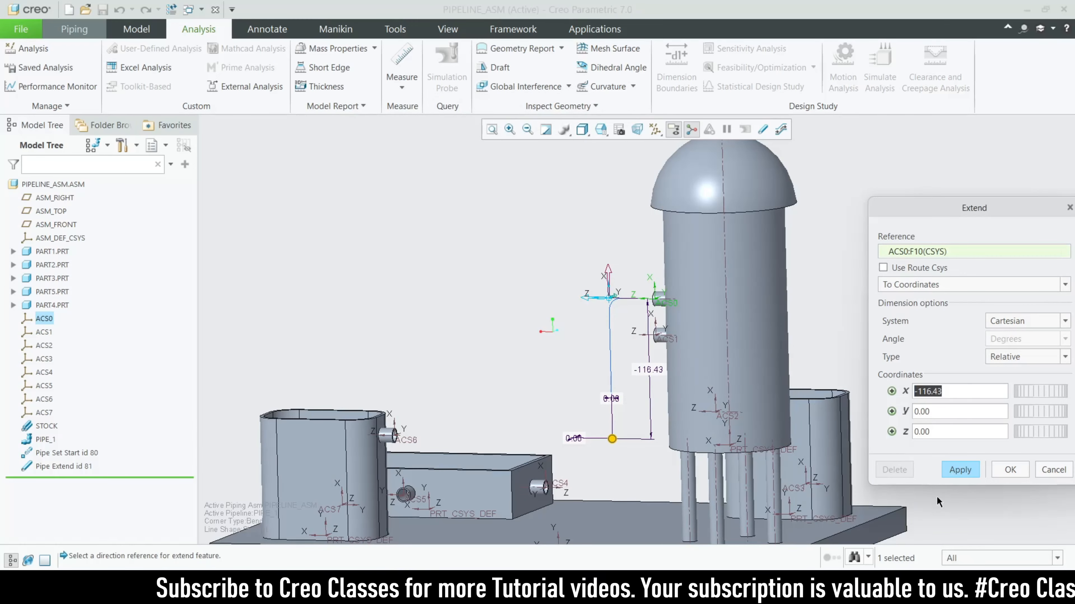
{"action": "left_click", "coordinate": [961, 469]}
{"action": "scroll", "coordinate": [757, 433], "scroll_direction": "down", "scroll_amount": 3}
{"action": "middle_click_drag", "start_coordinate": [757, 434], "coordinate": [653, 473]}
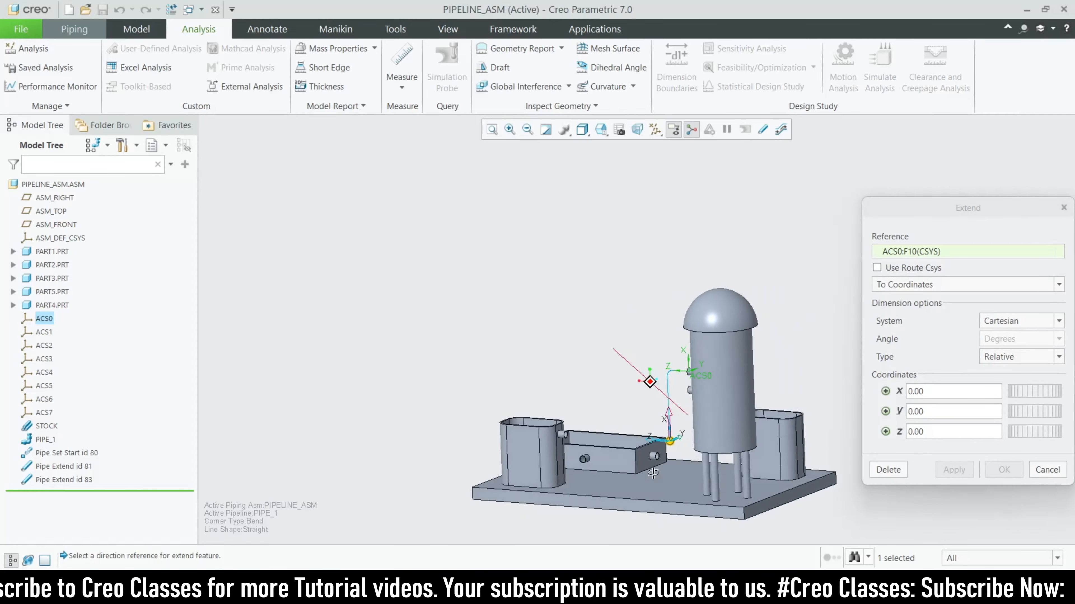
{"action": "scroll", "coordinate": [653, 473], "scroll_direction": "up", "scroll_amount": 5}
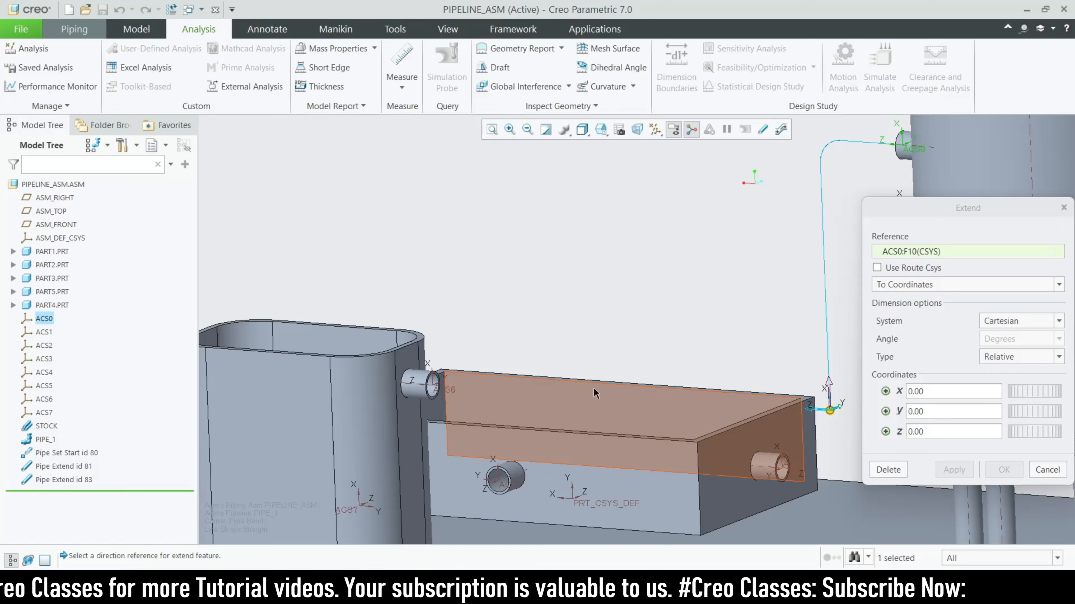
{"action": "left_click_drag", "start_coordinate": [829, 409], "coordinate": [416, 410]}
{"action": "middle_click_drag", "start_coordinate": [419, 417], "coordinate": [465, 458]}
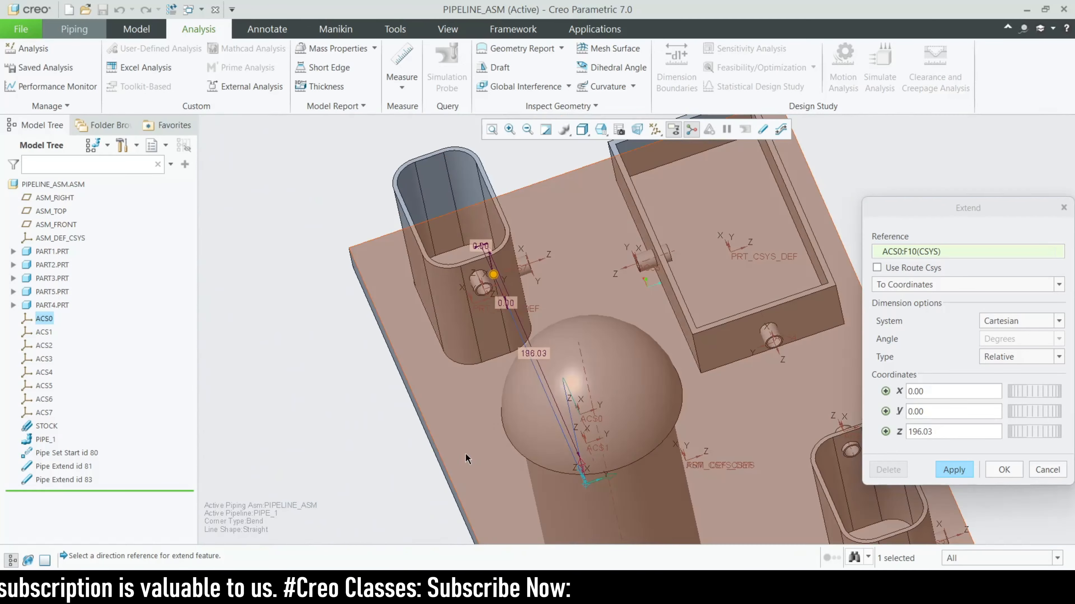
{"action": "scroll", "coordinate": [468, 366], "scroll_direction": "down", "scroll_amount": 3}
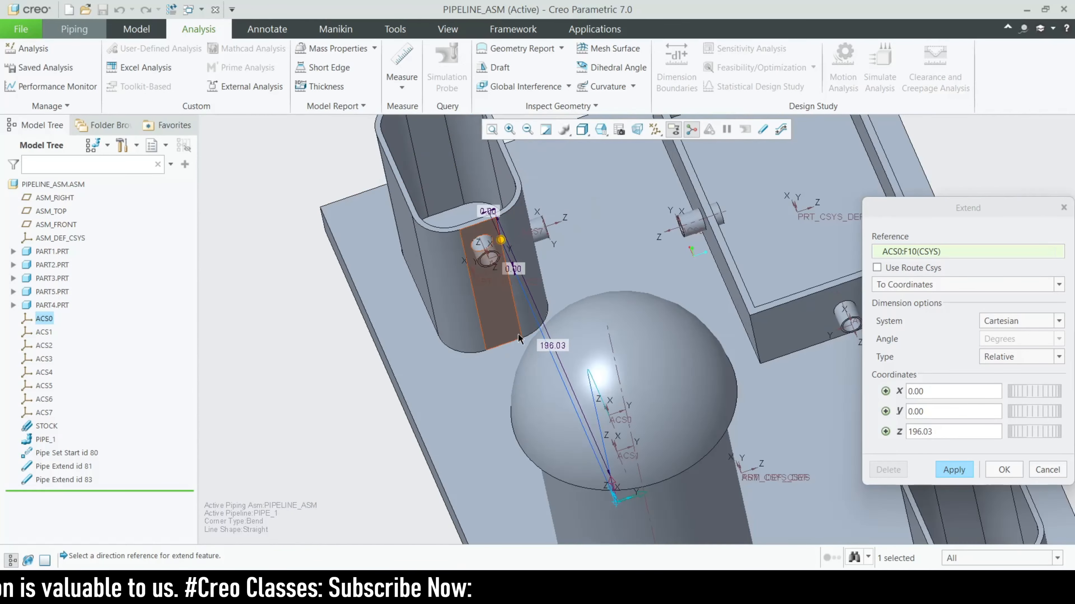
{"action": "middle_click_drag", "start_coordinate": [518, 333], "coordinate": [400, 374]}
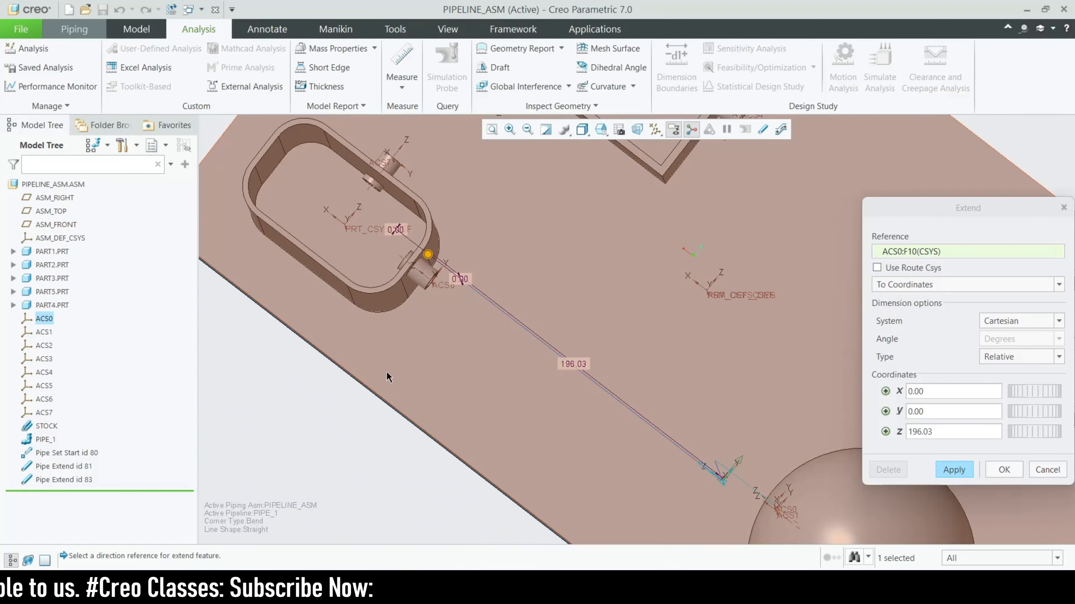
{"action": "scroll", "coordinate": [381, 330], "scroll_direction": "down", "scroll_amount": 2}
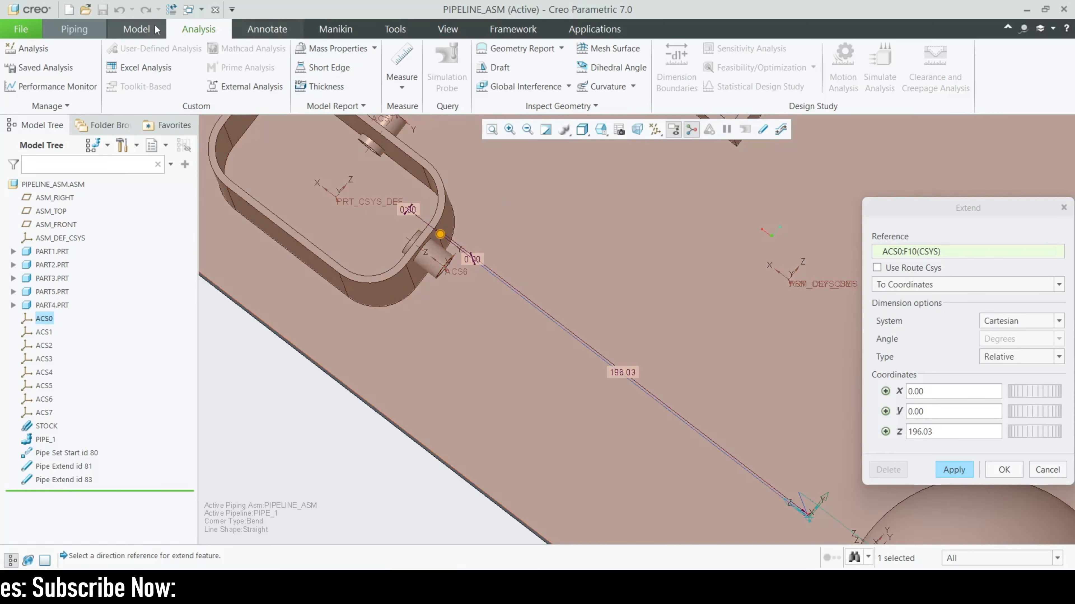
{"action": "left_click", "coordinate": [74, 29]}
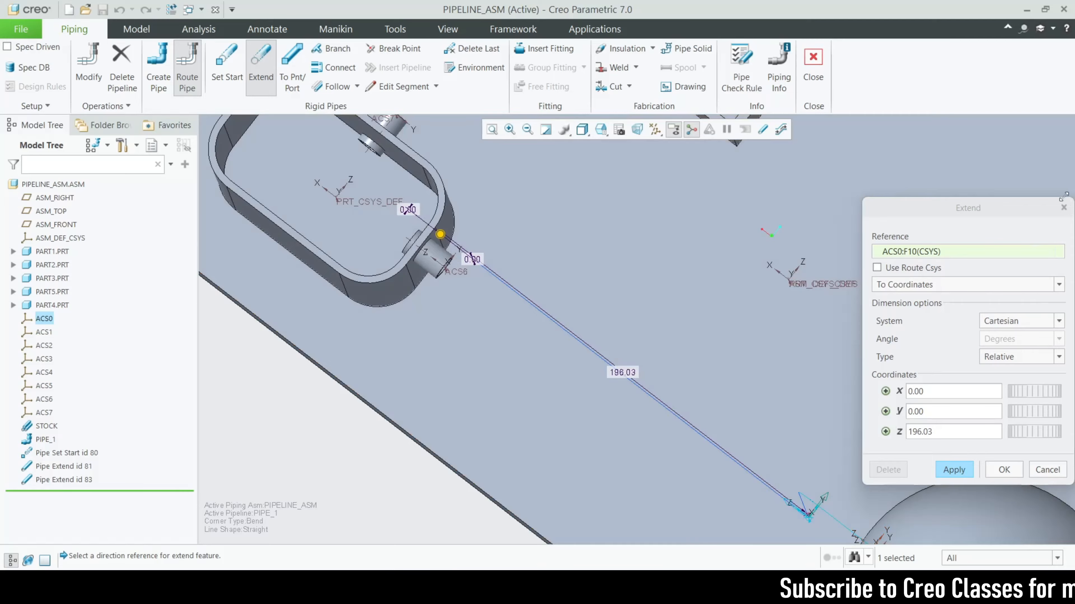
{"action": "left_click", "coordinate": [1065, 208]}
- Extend the pipe sideways from the lower end of its vertical segment with a relative Y coordinate of -25 and apply it
{"action": "scroll", "coordinate": [580, 357], "scroll_direction": "up", "scroll_amount": 5}
{"action": "middle_click_drag", "start_coordinate": [581, 358], "coordinate": [640, 336]}
{"action": "left_click", "coordinate": [260, 67]}
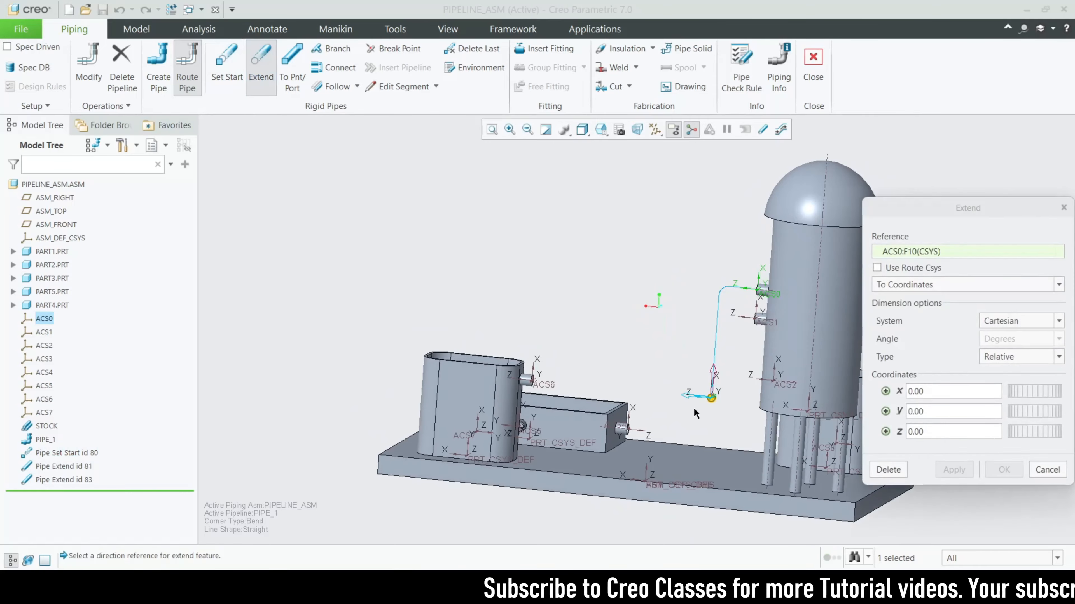
{"action": "middle_click_drag", "start_coordinate": [679, 402], "coordinate": [591, 355]}
{"action": "left_click_drag", "start_coordinate": [591, 355], "coordinate": [554, 365]}
{"action": "left_click", "coordinate": [938, 412]}
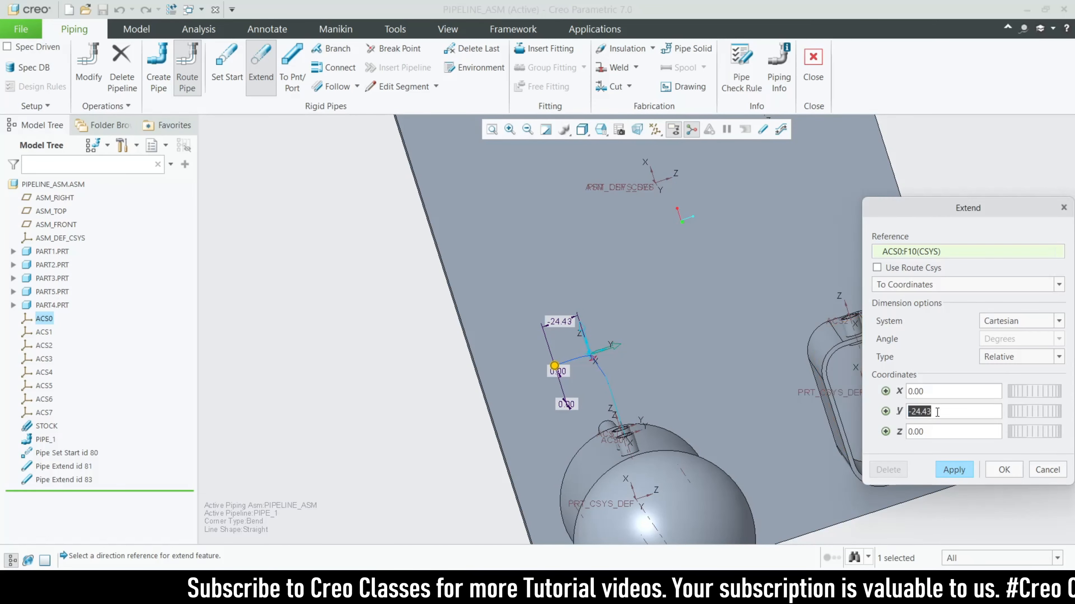
{"action": "type", "text": "25"}
{"action": "key", "text": "Return"}
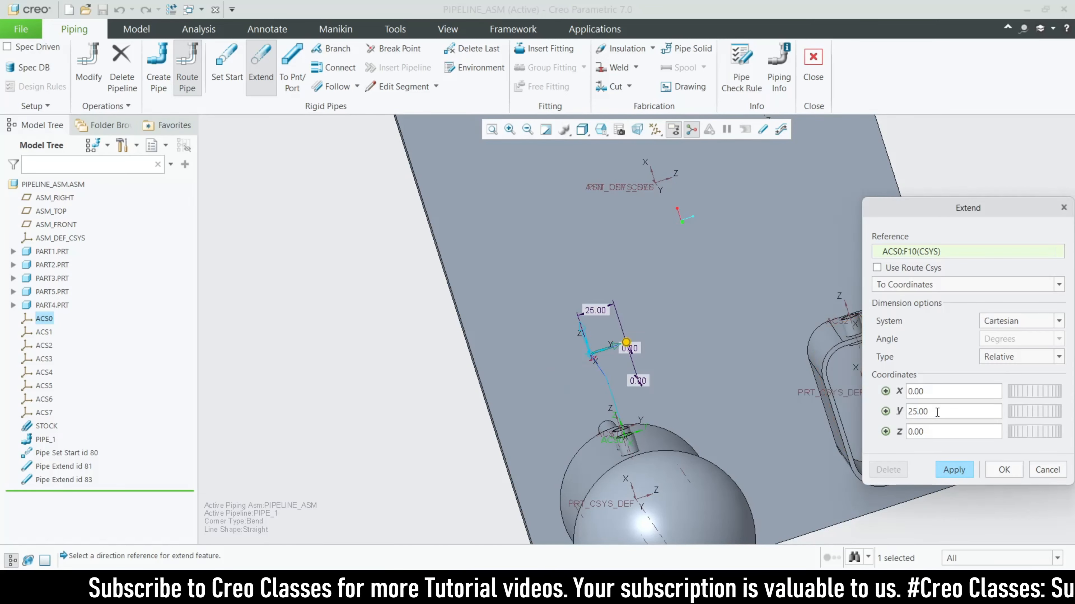
{"action": "key", "text": "Return"}
{"action": "middle_click_drag", "start_coordinate": [727, 436], "coordinate": [772, 386]}
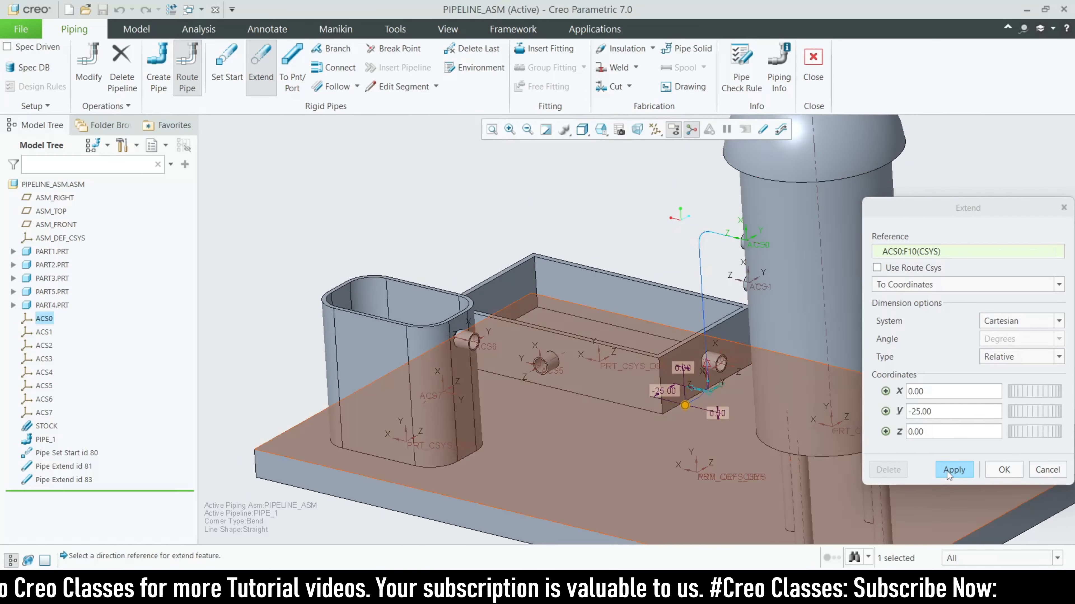
{"action": "left_click", "coordinate": [947, 472]}
- Extend the pipe toward the ACS6 nozzle with a relative Z coordinate of 150, apply it and close the Extend dialog
{"action": "middle_click_drag", "start_coordinate": [753, 446], "coordinate": [688, 449]}
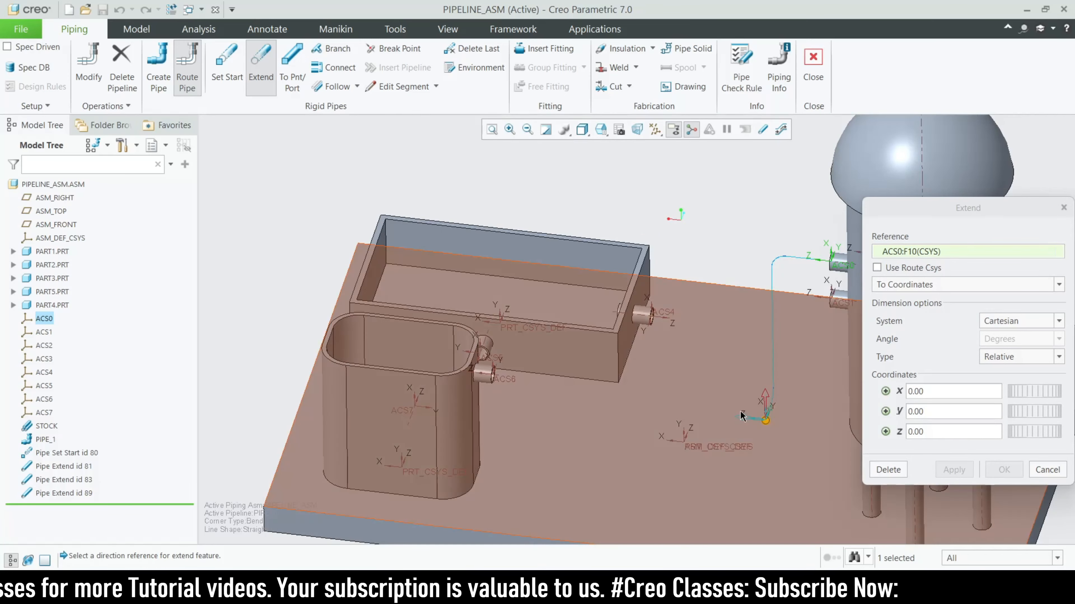
{"action": "left_click_drag", "start_coordinate": [742, 418], "coordinate": [514, 421]}
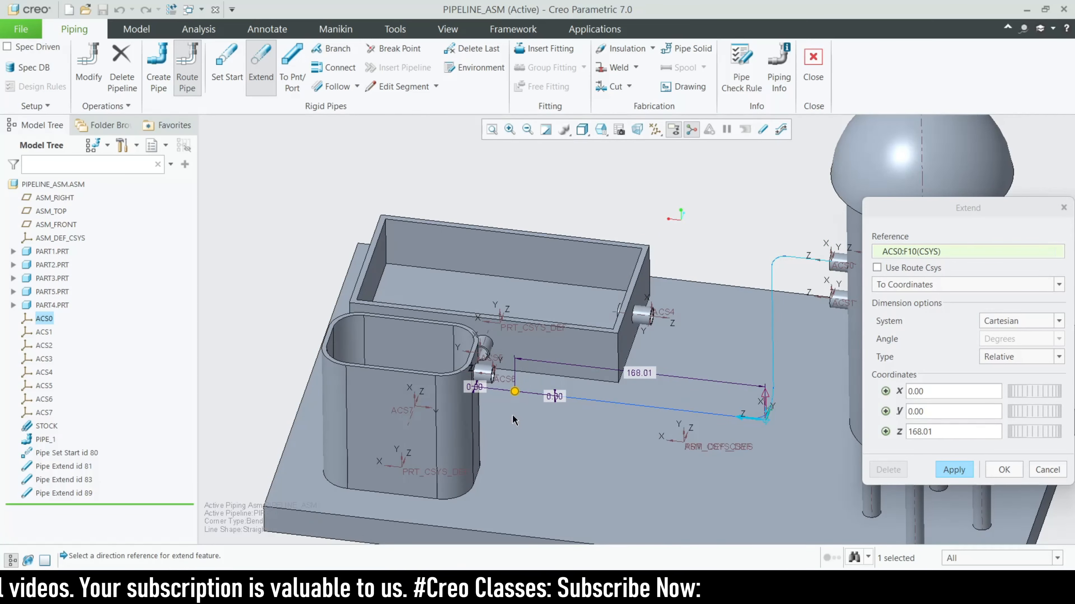
{"action": "double_click", "coordinate": [949, 432]}
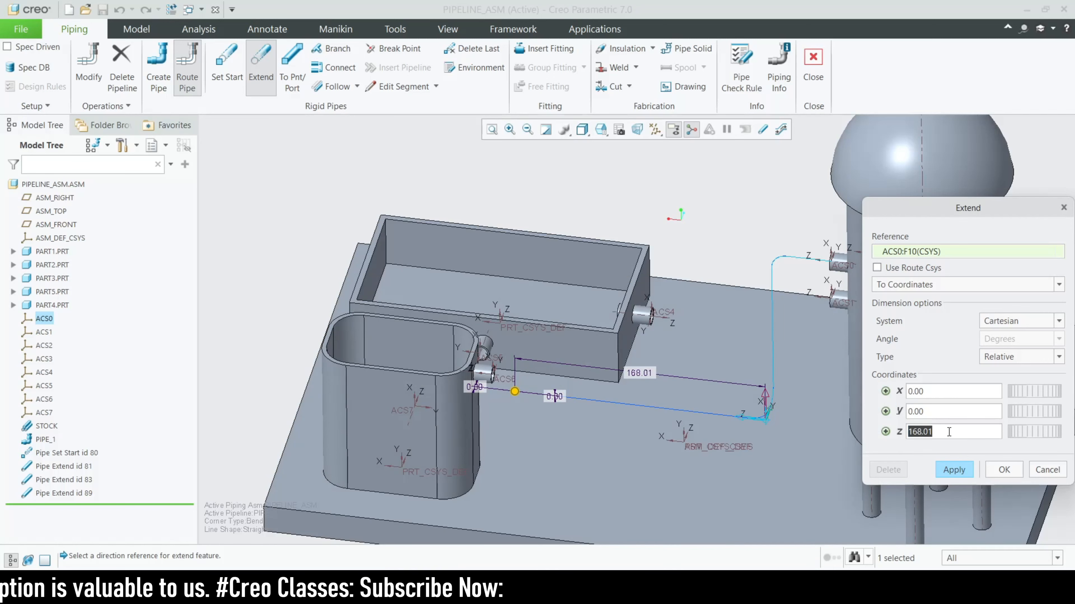
{"action": "type", "text": "150"}
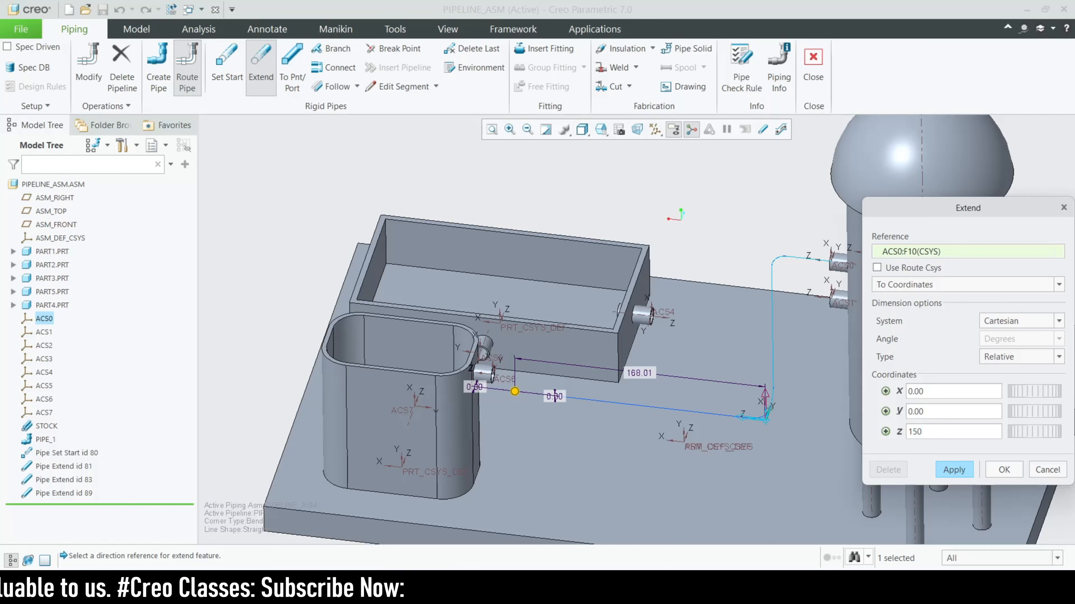
{"action": "key", "text": "Return"}
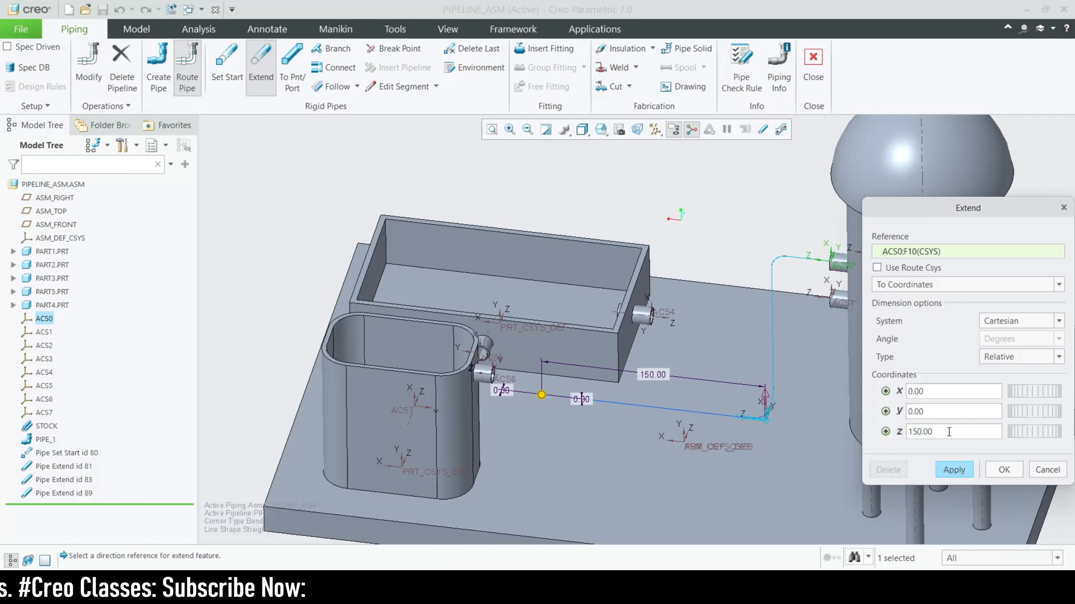
{"action": "left_click", "coordinate": [960, 473]}
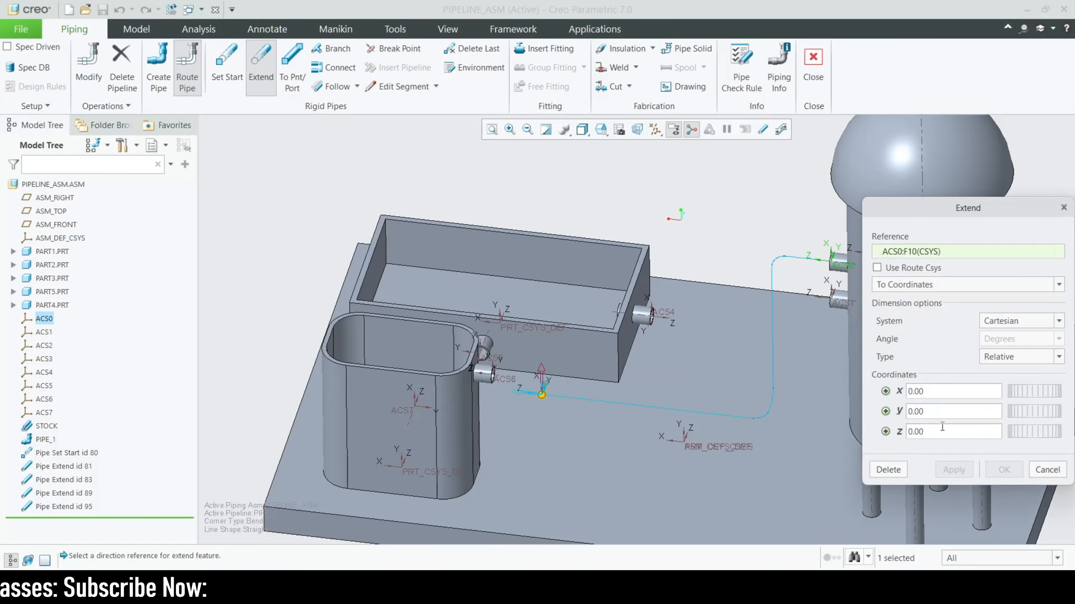
{"action": "left_click", "coordinate": [1049, 474]}
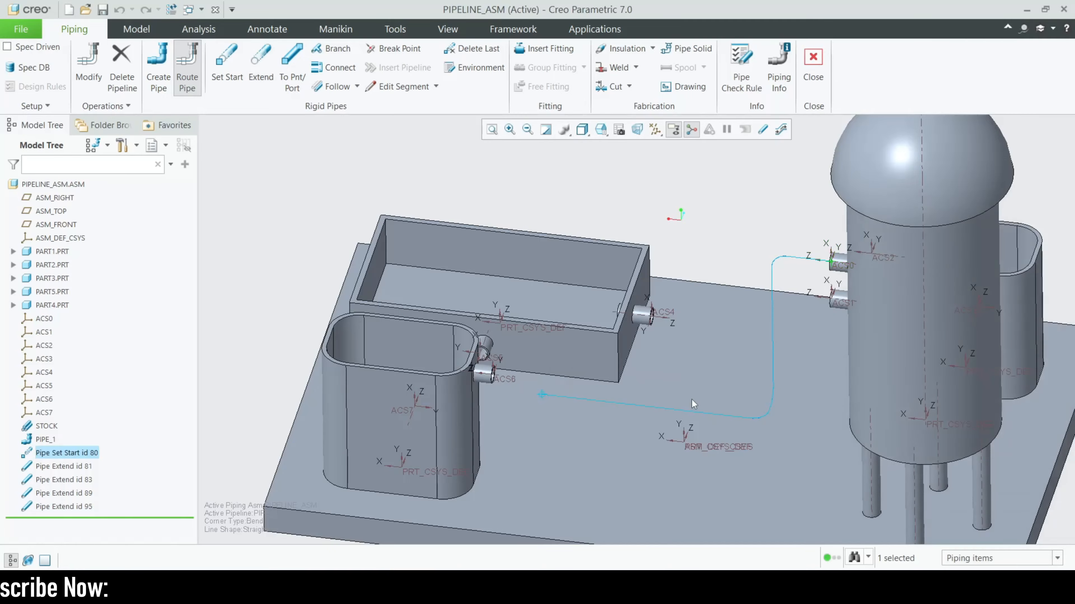
- Orient the assembly to the saved TOP view and examine the pipe end beside the ACS6 nozzle
{"action": "middle_click_drag", "start_coordinate": [693, 405], "coordinate": [594, 347]}
{"action": "left_click", "coordinate": [583, 131]}
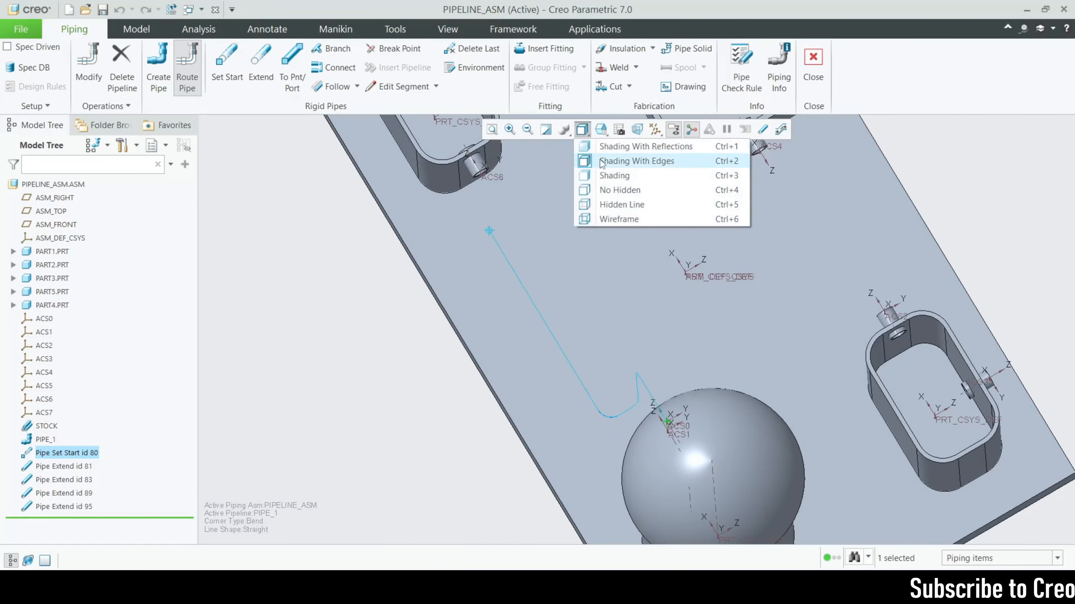
{"action": "left_click", "coordinate": [603, 132]}
{"action": "left_click", "coordinate": [603, 132]}
{"action": "left_click", "coordinate": [637, 219]}
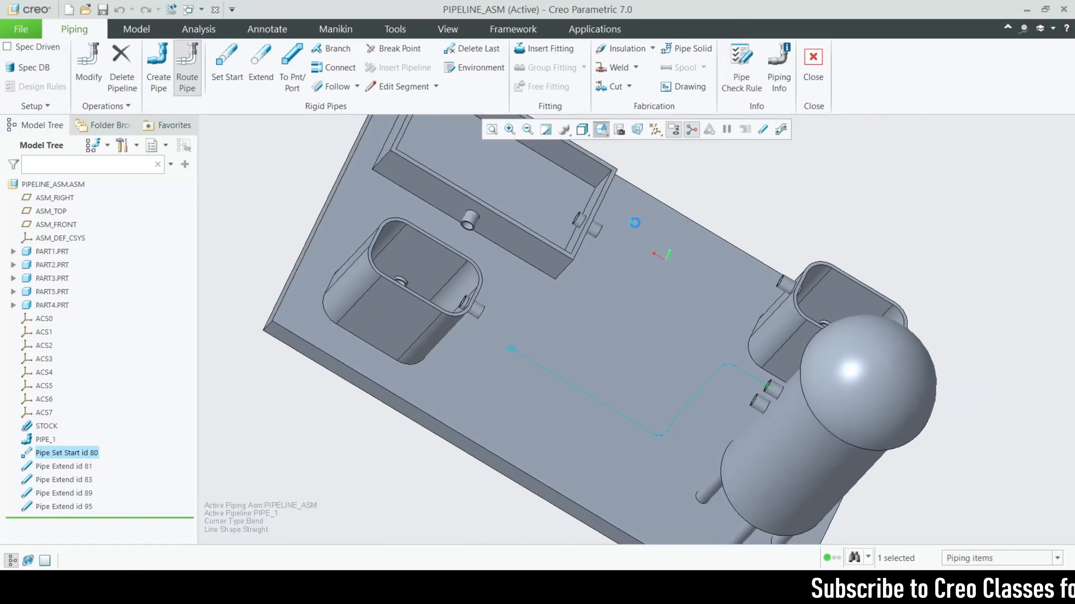
{"action": "left_click", "coordinate": [602, 132]}
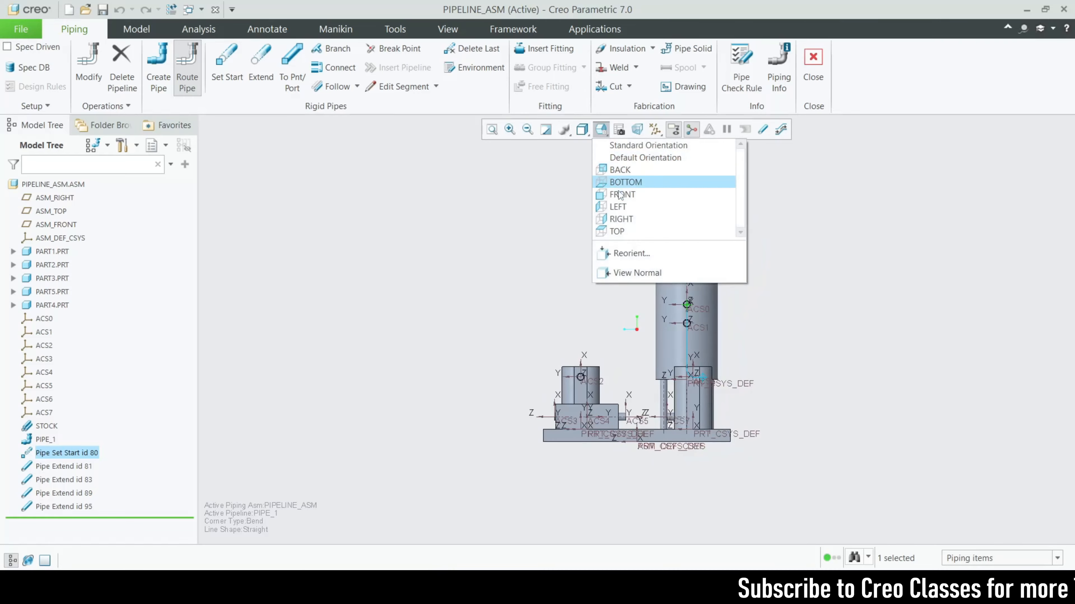
{"action": "left_click", "coordinate": [624, 231]}
{"action": "scroll", "coordinate": [690, 272], "scroll_direction": "up", "scroll_amount": 6}
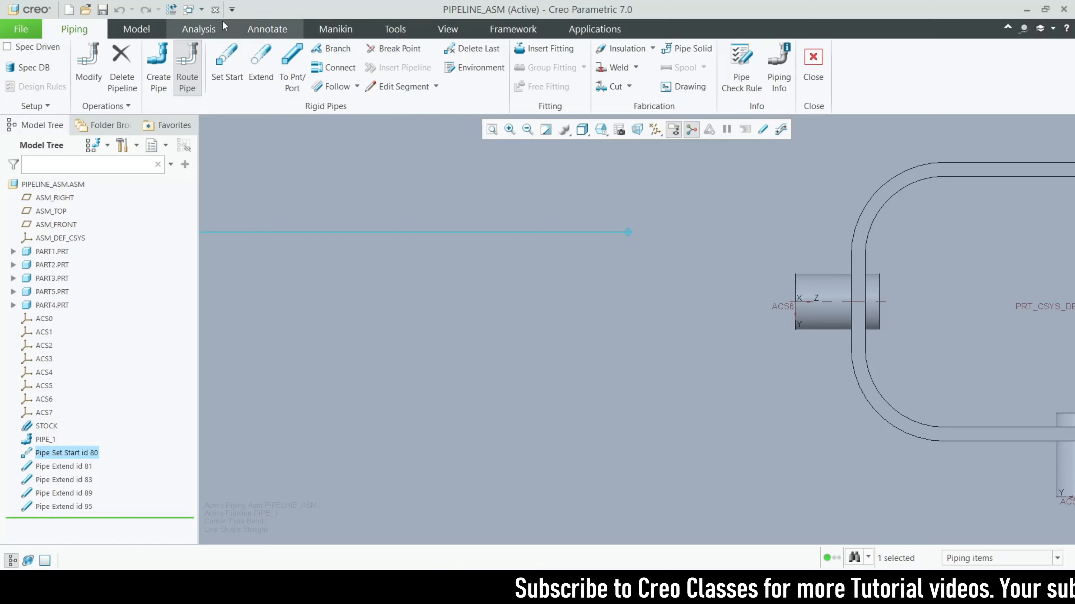
- Measure the distance between the pipe's last segment and the ACS6 nozzle's axis, and close the measurement
{"action": "left_click", "coordinate": [199, 29]}
{"action": "left_click", "coordinate": [401, 78]}
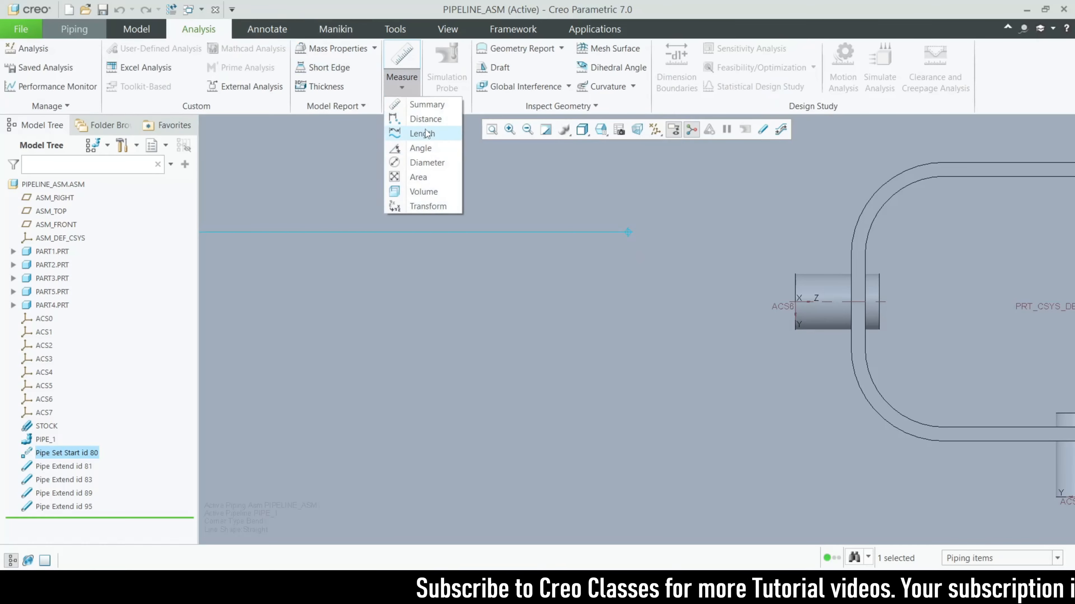
{"action": "left_click", "coordinate": [425, 119]}
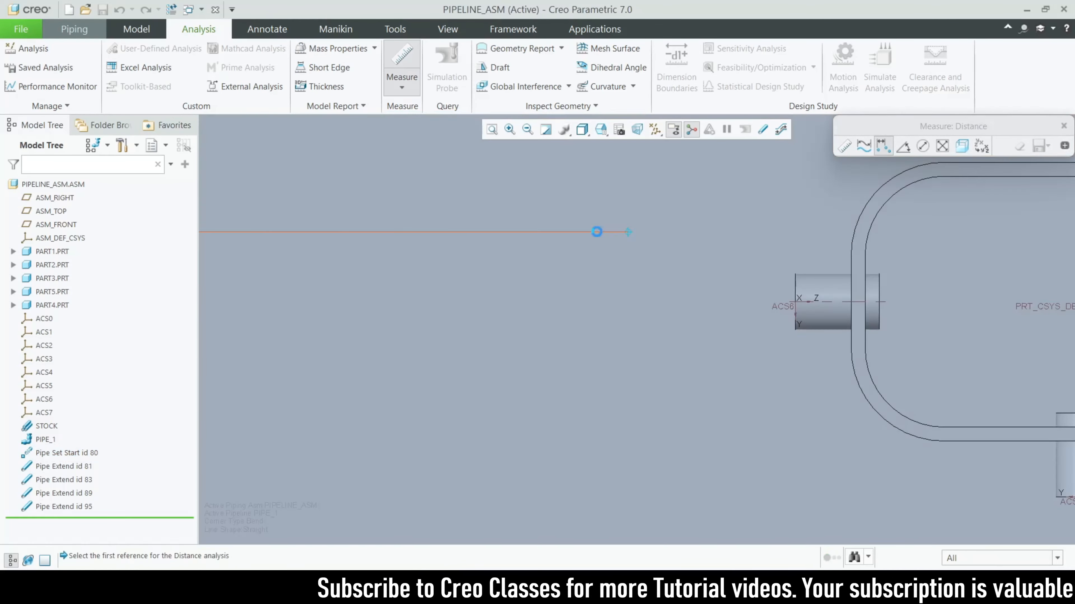
{"action": "left_click", "coordinate": [594, 232]}
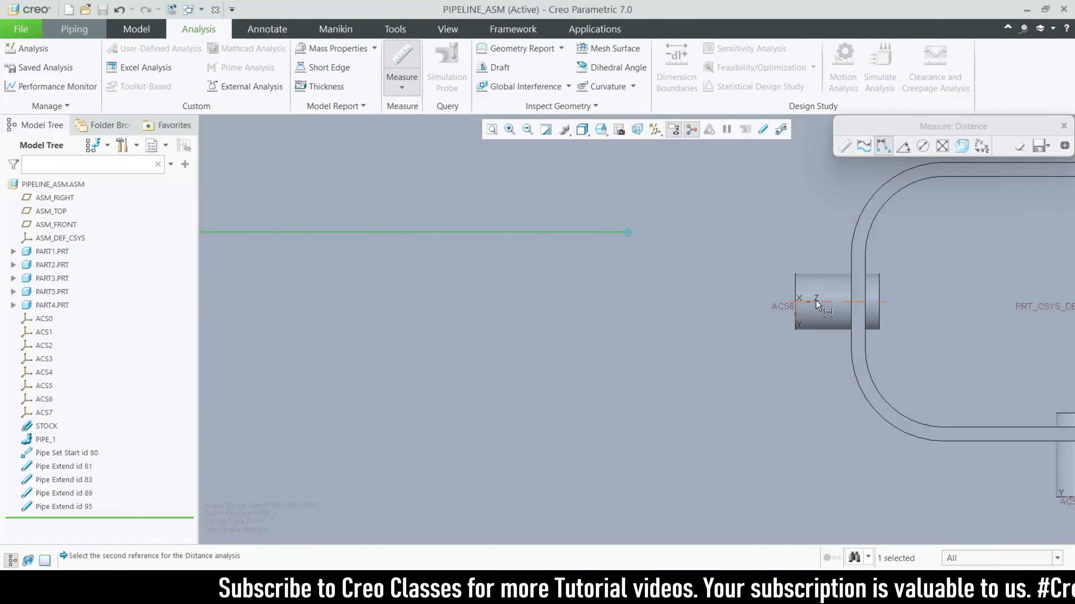
{"action": "left_click", "coordinate": [816, 302]}
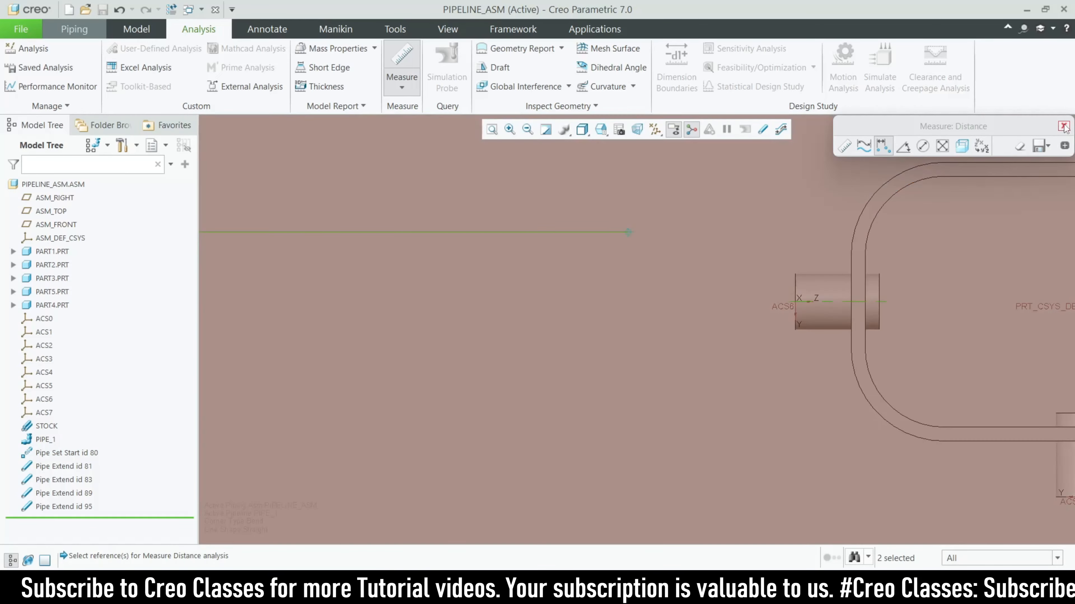
{"action": "left_click", "coordinate": [1064, 125]}
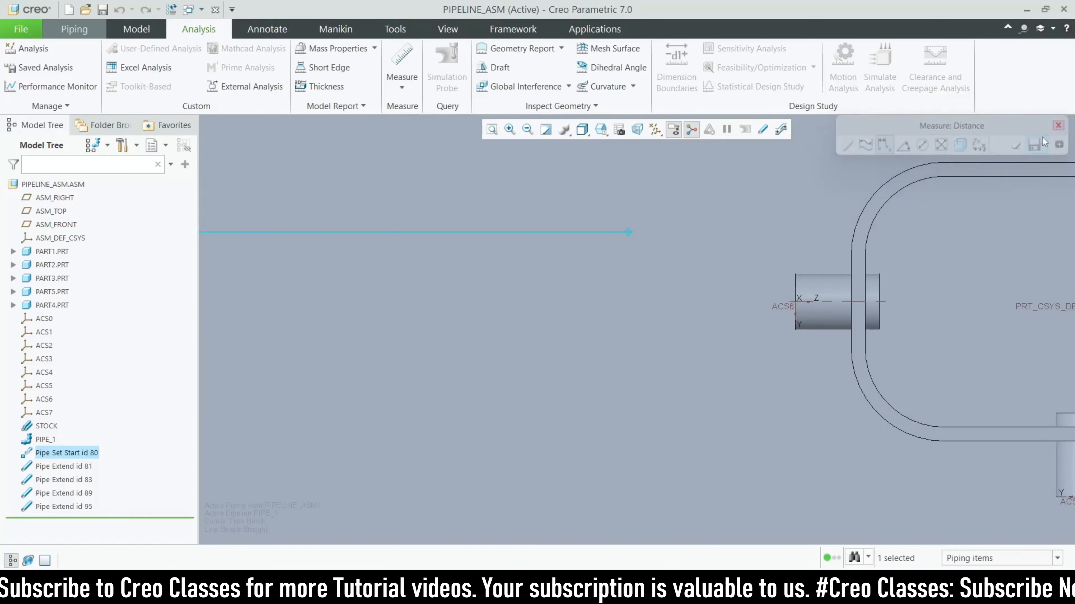
- Extend the pipe end sideways into line with the ACS6 nozzle using a relative Y coordinate of 5.02
{"action": "scroll", "coordinate": [632, 322], "scroll_direction": "up", "scroll_amount": 5}
{"action": "middle_click_drag", "start_coordinate": [632, 323], "coordinate": [542, 436]}
{"action": "scroll", "coordinate": [612, 310], "scroll_direction": "up", "scroll_amount": 3}
{"action": "scroll", "coordinate": [612, 310], "scroll_direction": "up", "scroll_amount": 2}
{"action": "scroll", "coordinate": [542, 436], "scroll_direction": "down", "scroll_amount": 5}
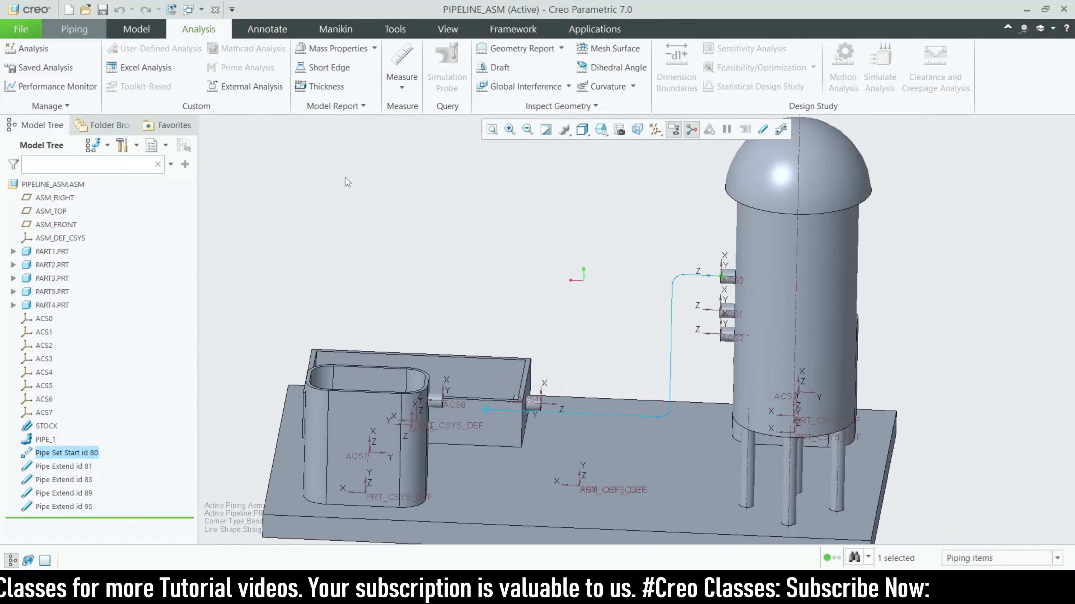
{"action": "left_click", "coordinate": [74, 29]}
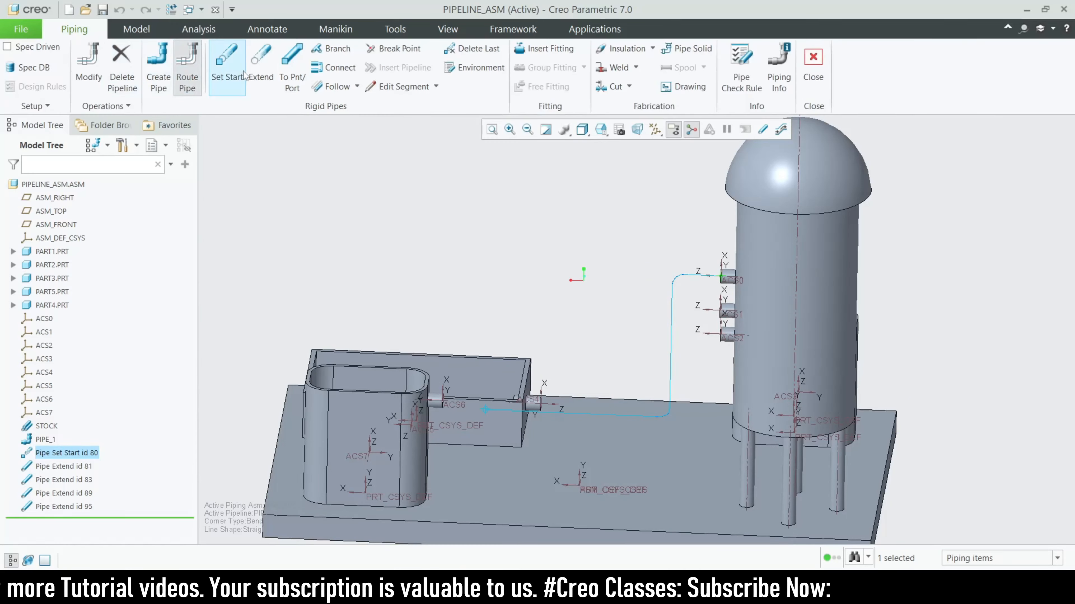
{"action": "left_click", "coordinate": [261, 70]}
{"action": "middle_click_drag", "start_coordinate": [544, 438], "coordinate": [473, 409]}
{"action": "middle_click_drag", "start_coordinate": [447, 429], "coordinate": [470, 398]}
{"action": "scroll", "coordinate": [477, 392], "scroll_direction": "down", "scroll_amount": 4}
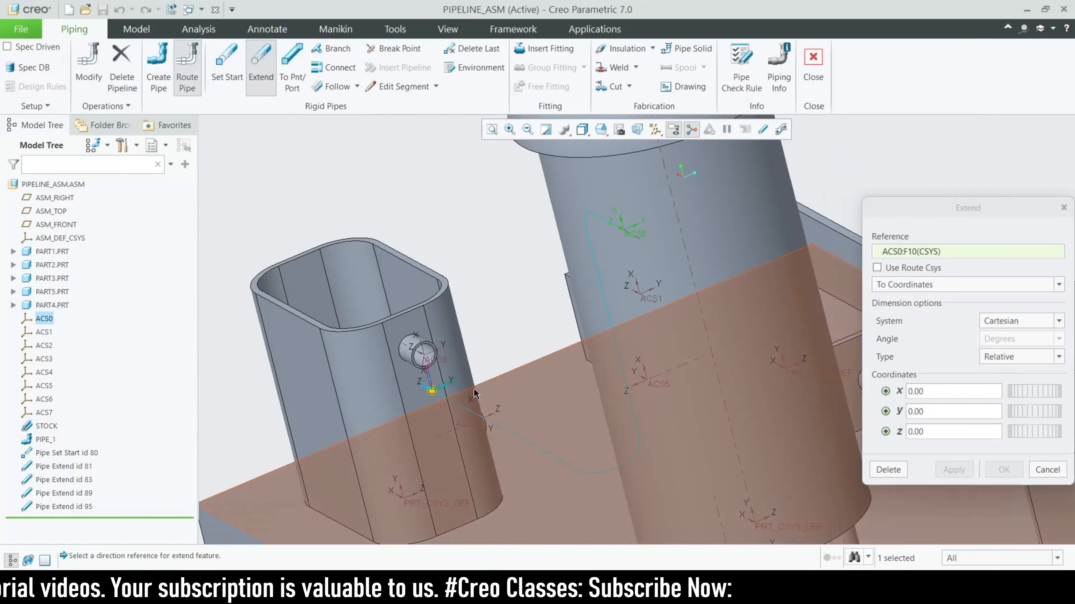
{"action": "left_click_drag", "start_coordinate": [443, 385], "coordinate": [455, 381]}
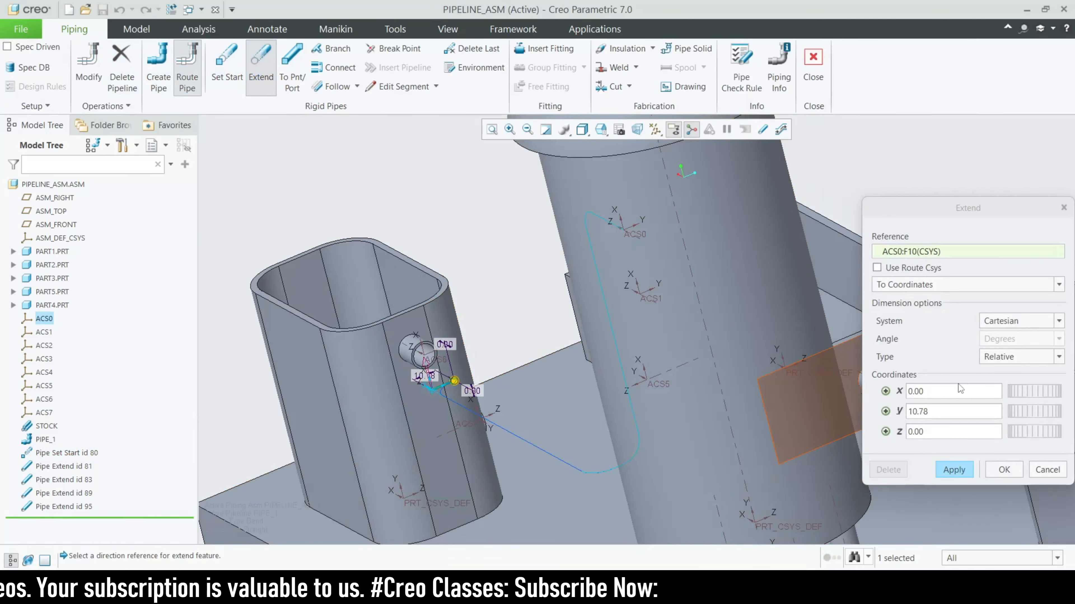
{"action": "left_click", "coordinate": [941, 412]}
{"action": "type", "text": "5.0"}
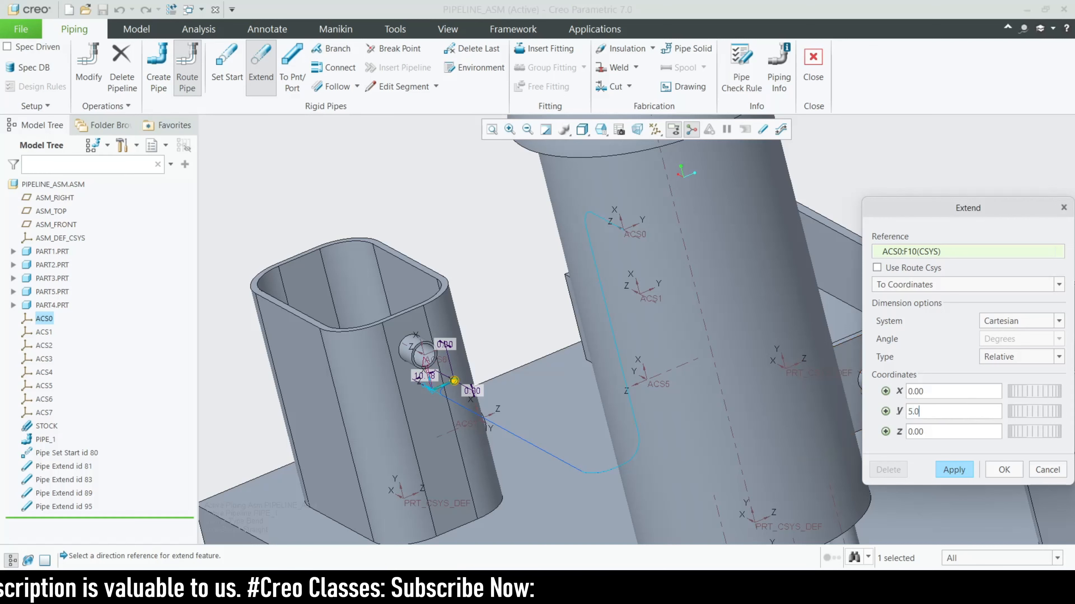
{"action": "type", "text": "2"}
{"action": "key", "text": "Return"}
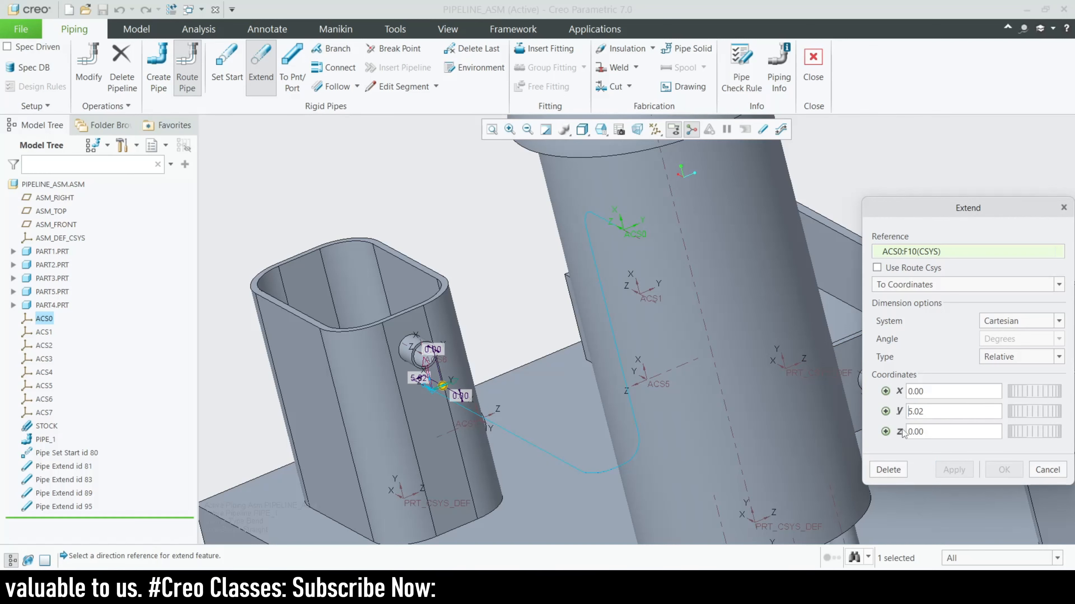
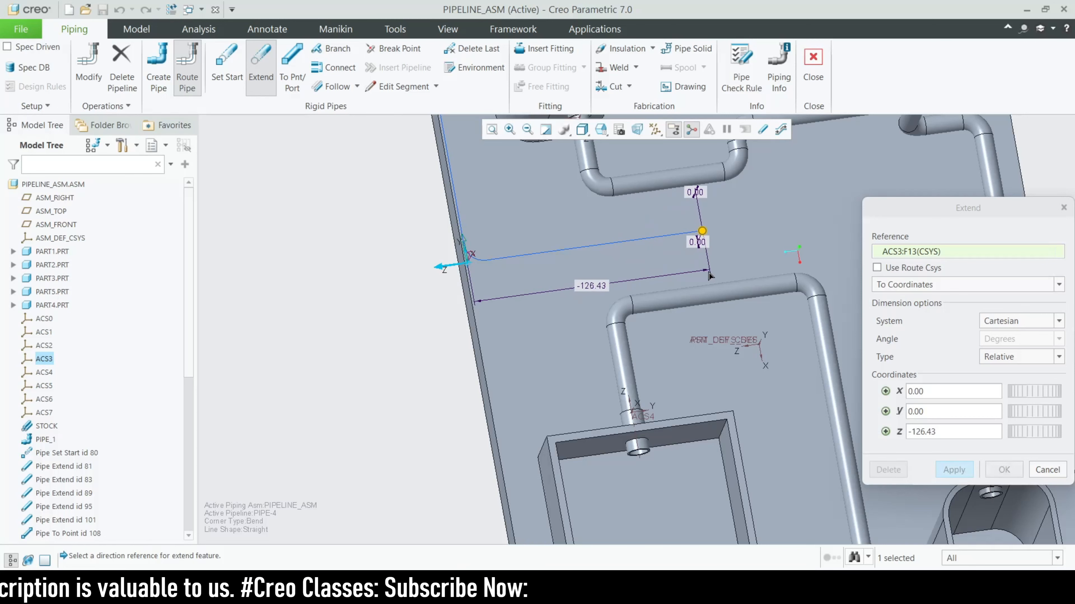
- Extend the PIPE-4 route across the base with a relative Z coordinate of -125 and apply the segment
{"action": "double_click", "coordinate": [956, 432]}
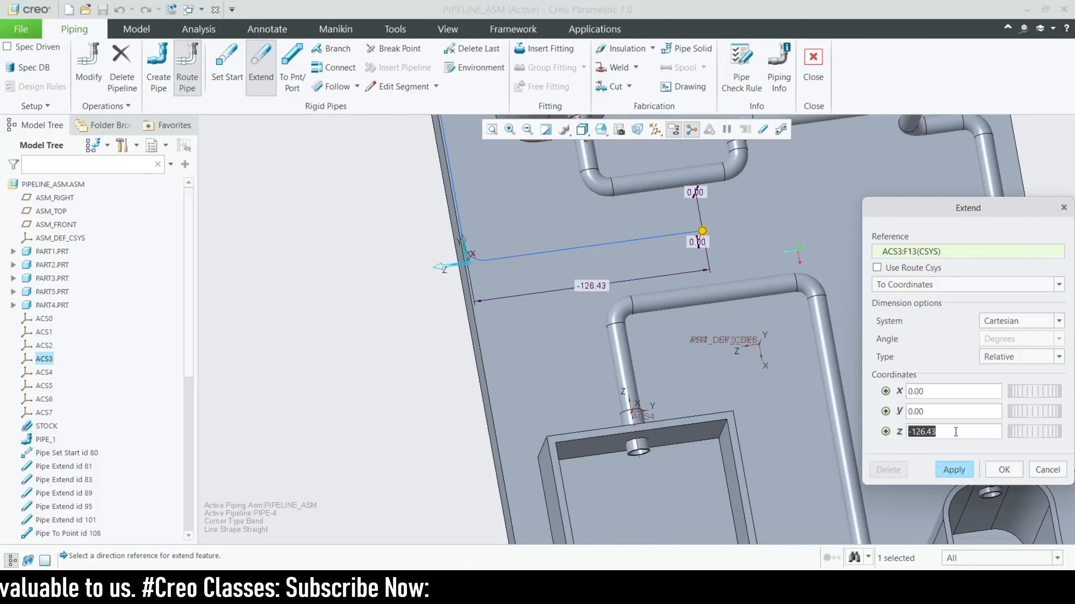
{"action": "type", "text": "-125"}
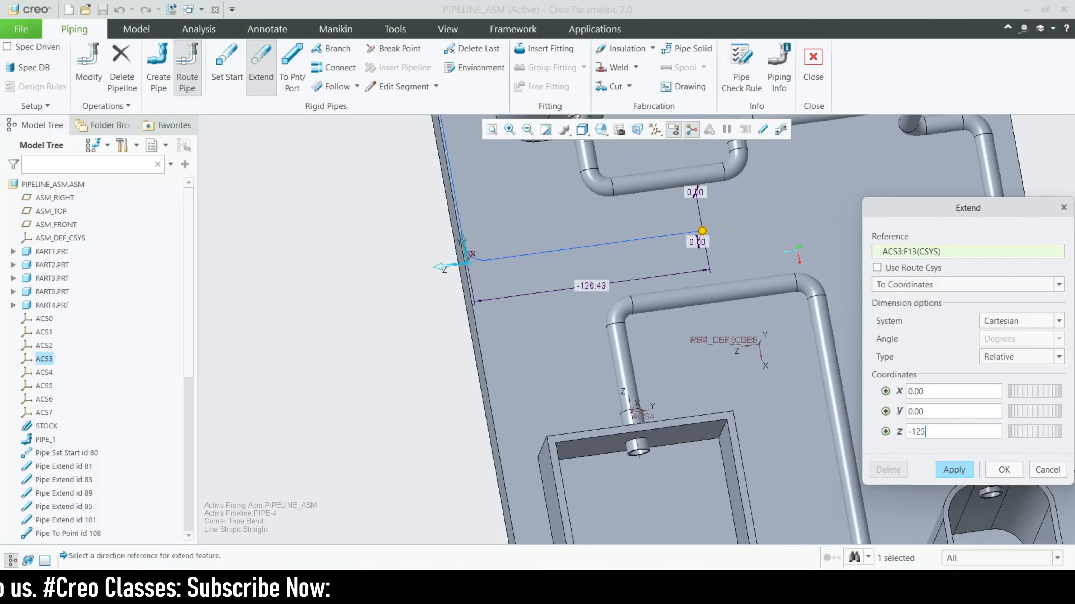
{"action": "key", "text": "Return"}
{"action": "scroll", "coordinate": [650, 337], "scroll_direction": "down", "scroll_amount": 3}
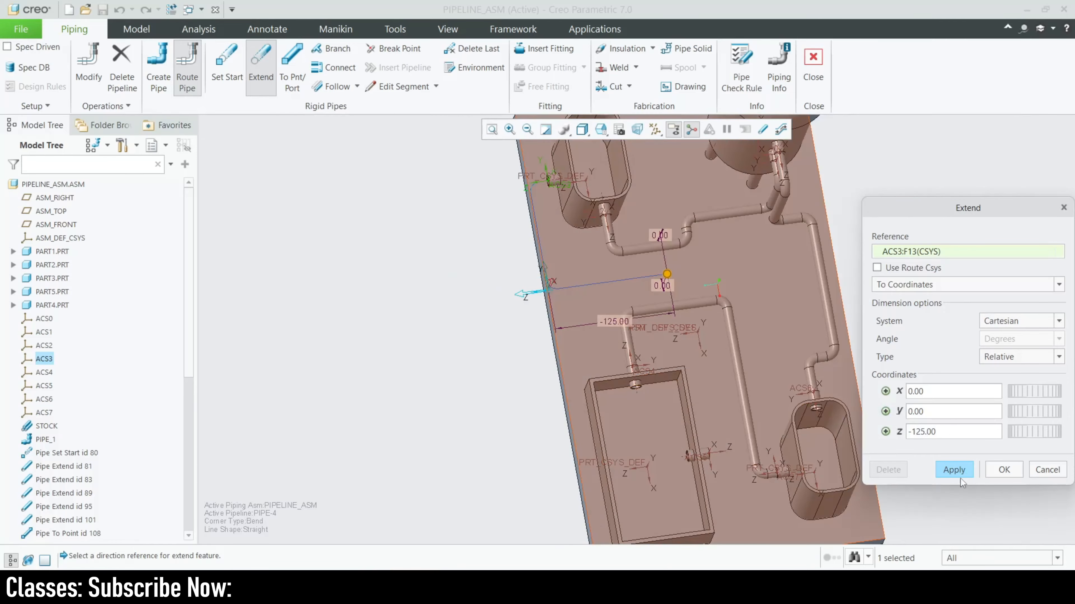
{"action": "left_click", "coordinate": [954, 470]}
- Extend the pipe end upward with a relative X coordinate of 25 and apply the segment
{"action": "middle_click_drag", "start_coordinate": [888, 448], "coordinate": [617, 419]}
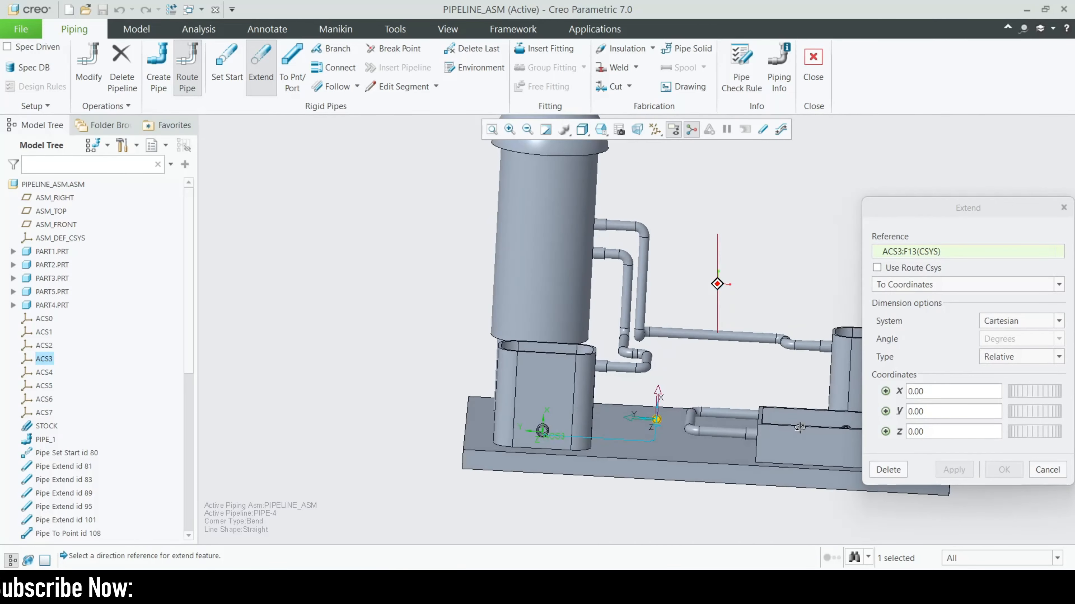
{"action": "scroll", "coordinate": [617, 419], "scroll_direction": "up", "scroll_amount": 5}
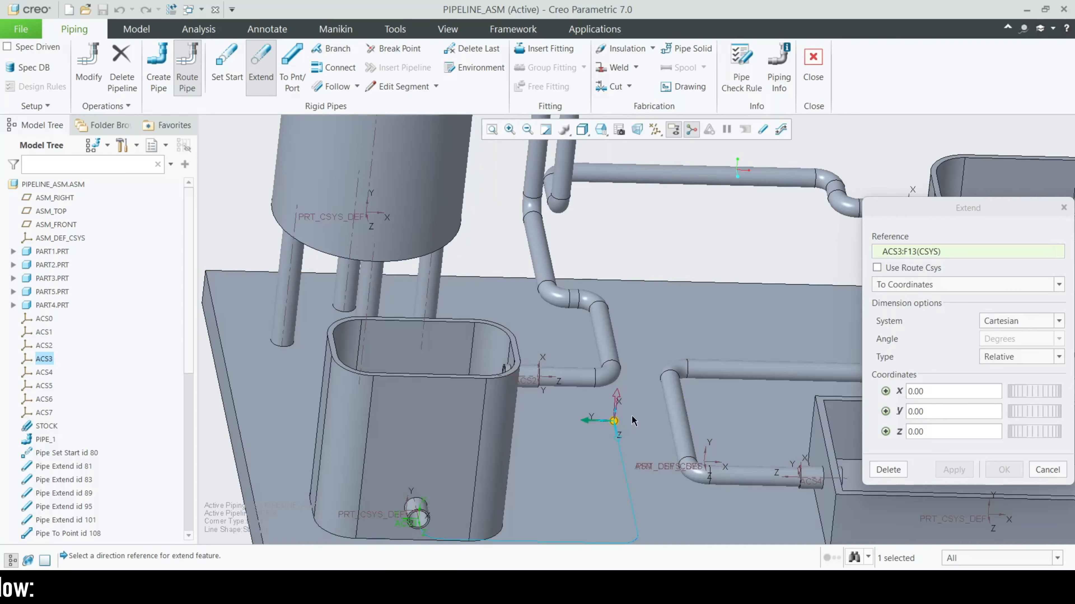
{"action": "middle_click_drag", "start_coordinate": [618, 419], "coordinate": [619, 413]}
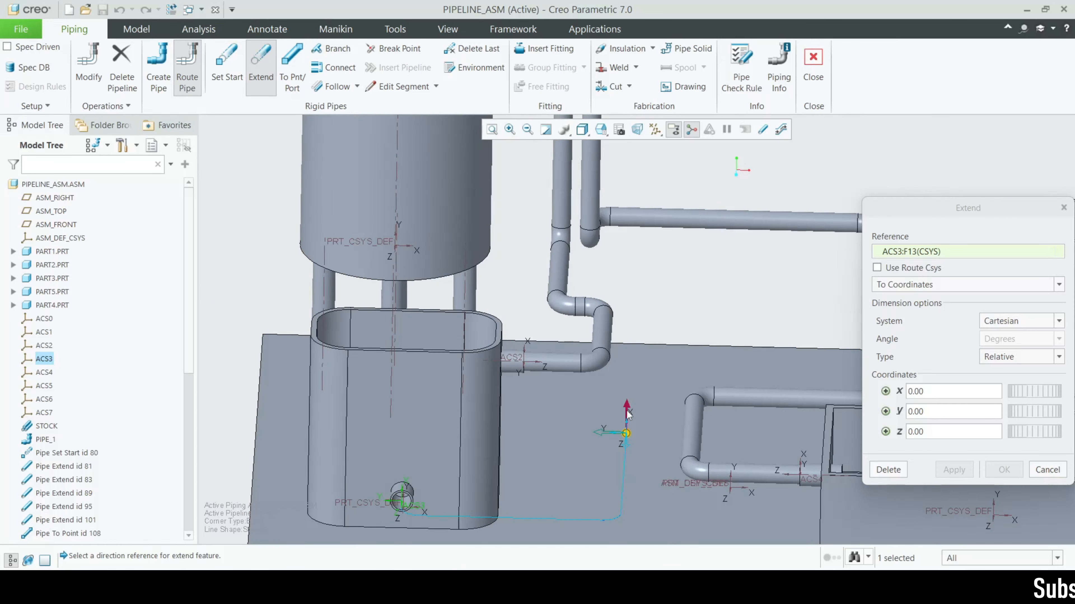
{"action": "left_click_drag", "start_coordinate": [625, 432], "coordinate": [628, 376]}
{"action": "double_click", "coordinate": [944, 390]}
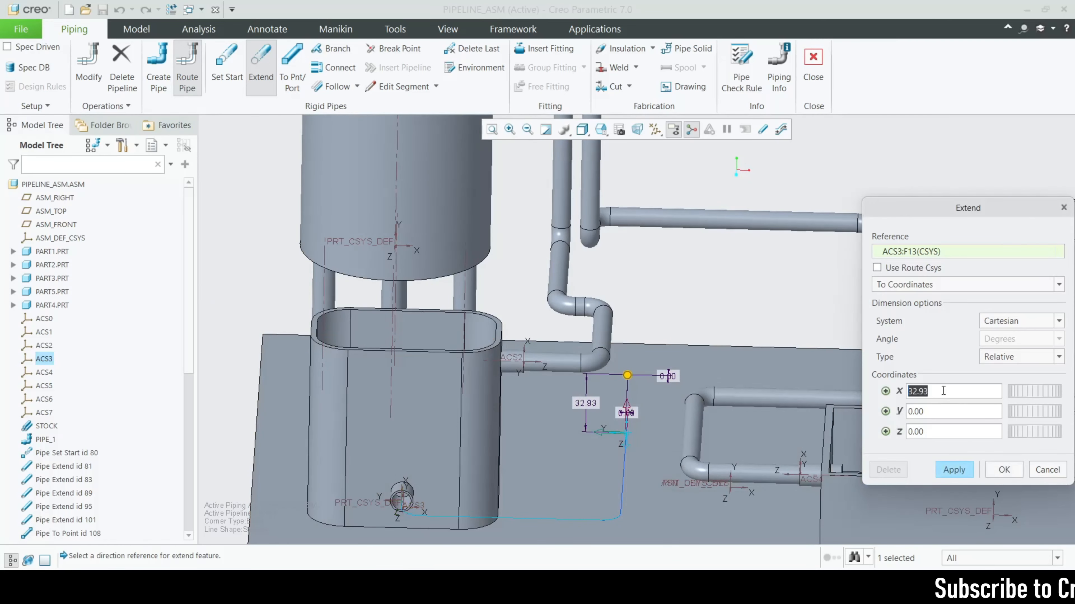
{"action": "key", "text": "Return"}
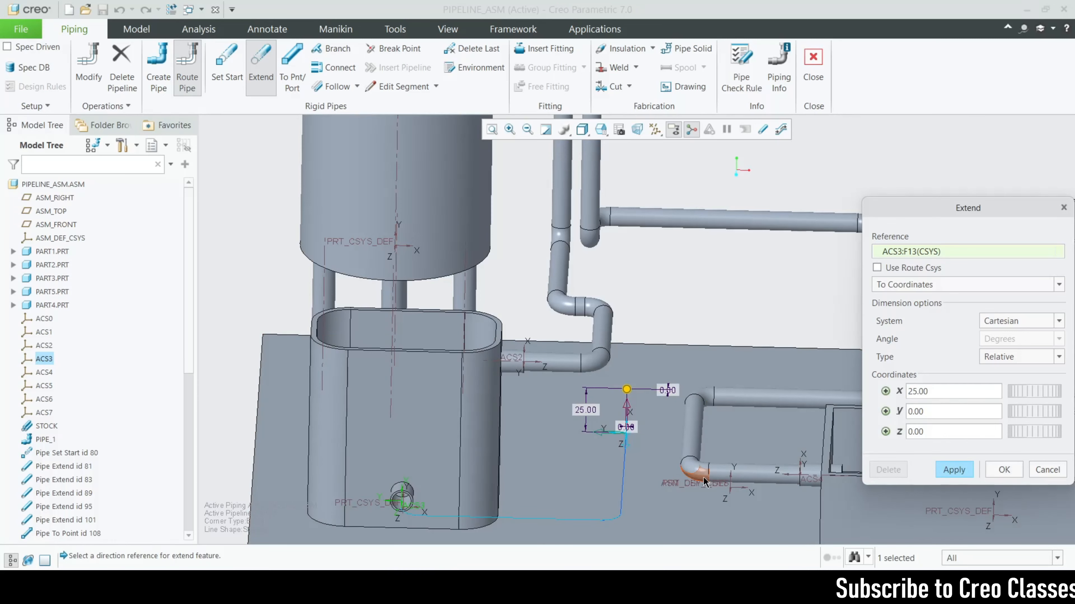
{"action": "left_click", "coordinate": [953, 469]}
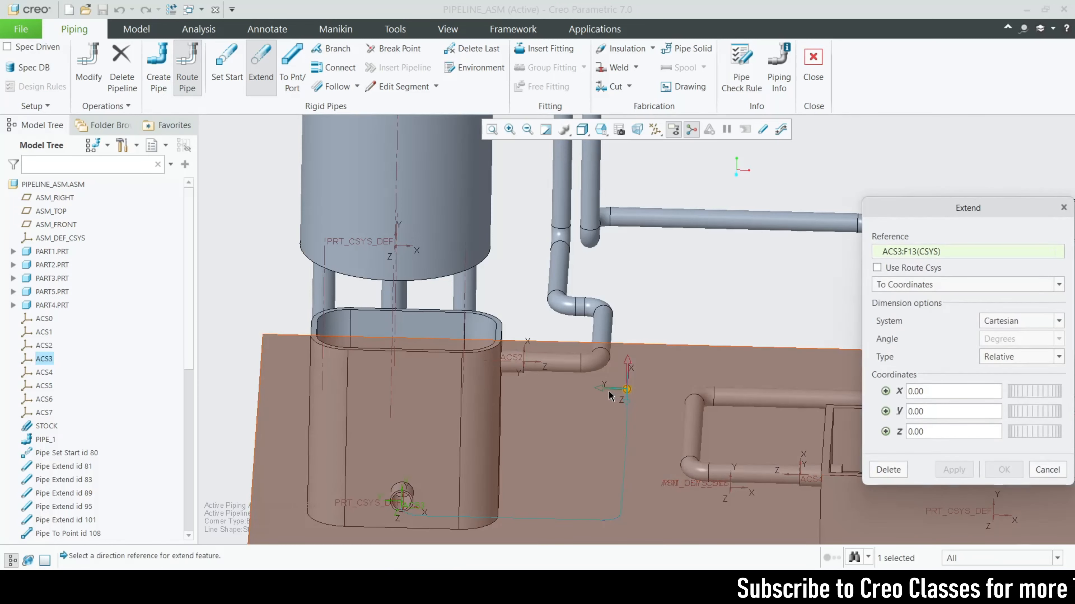
- Extend the raised pipe end over the existing ACS4 pipe with a relative Y coordinate of -65 and apply it
{"action": "left_click_drag", "start_coordinate": [627, 388], "coordinate": [751, 393]}
{"action": "left_click", "coordinate": [935, 412]}
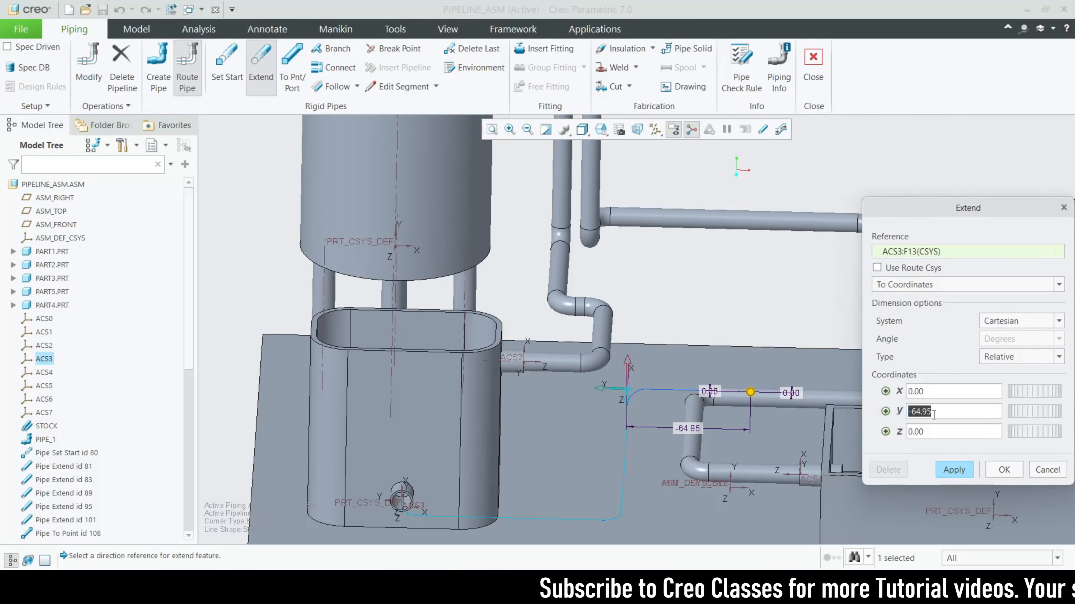
{"action": "type", "text": "65"}
{"action": "key", "text": "Return"}
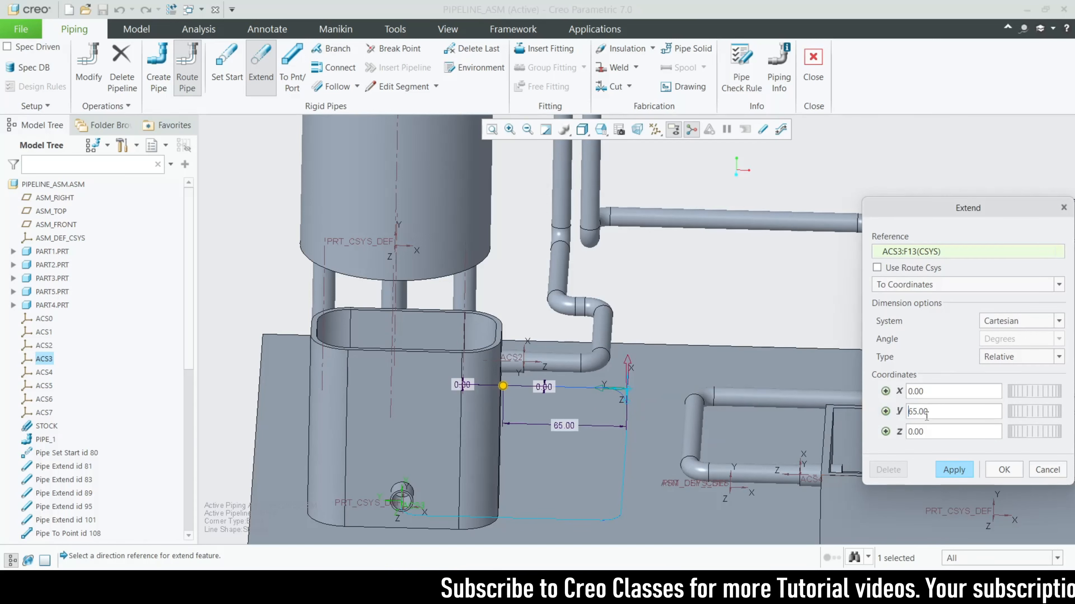
{"action": "type", "text": "-"}
{"action": "key", "text": "Return"}
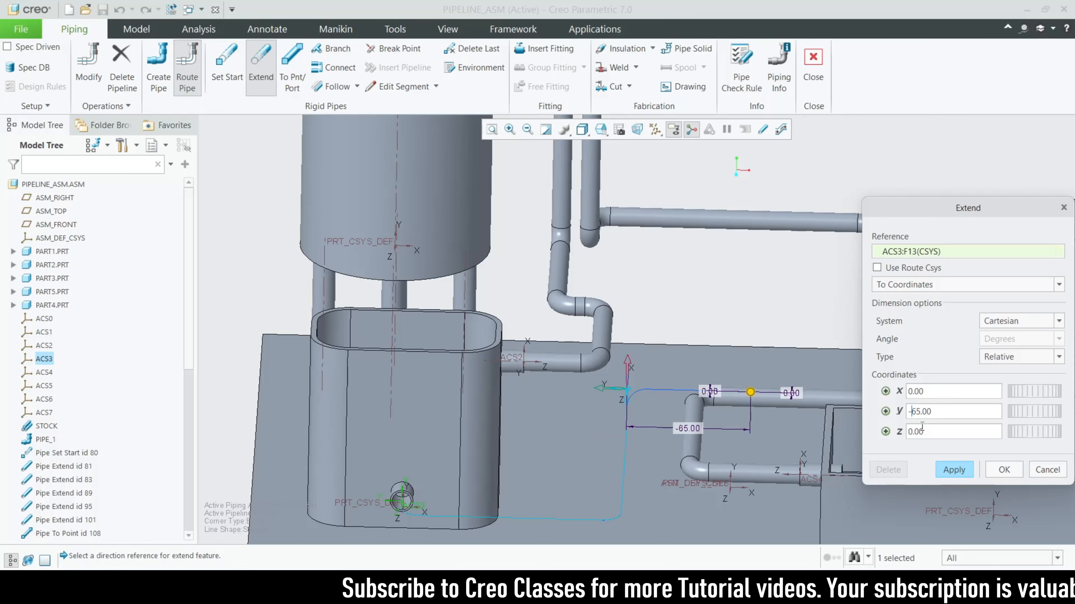
{"action": "left_click", "coordinate": [952, 470]}
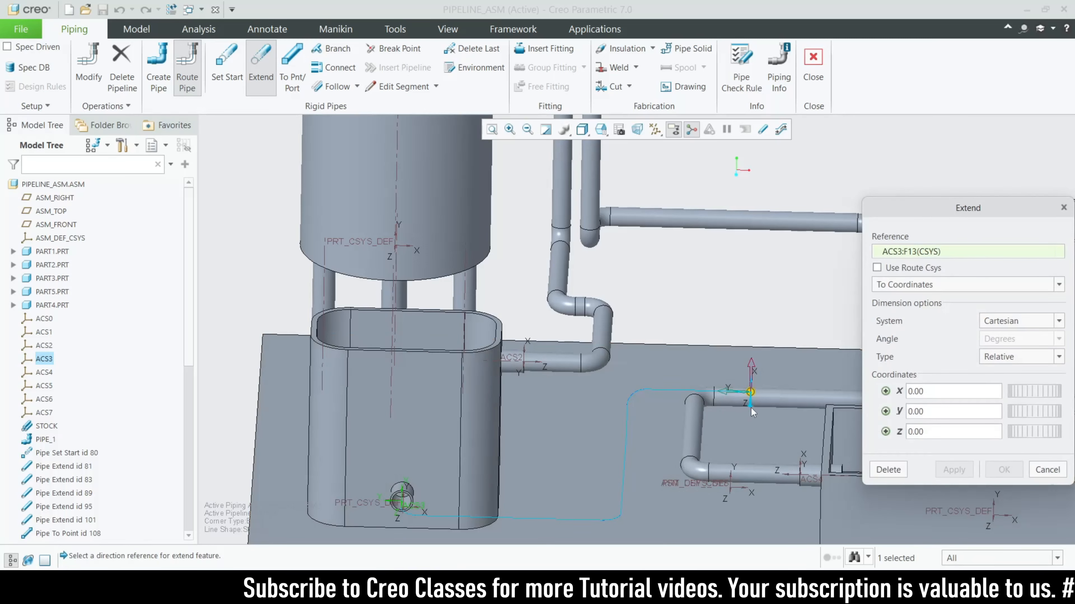
- Extend the pipe end back down with a relative X coordinate of -25 and apply the segment
{"action": "mouse_move", "coordinate": [750, 408]}
{"action": "left_mouse_down"}
{"action": "mouse_move", "coordinate": [755, 417]}
{"action": "mouse_move", "coordinate": [757, 372]}
{"action": "mouse_move", "coordinate": [761, 409]}
{"action": "left_mouse_up"}
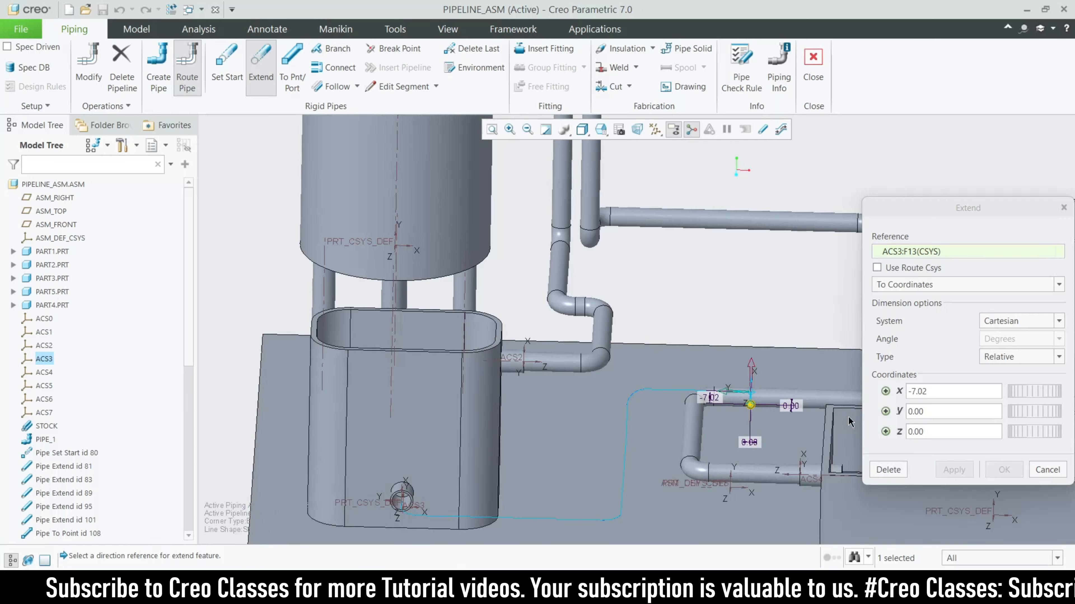
{"action": "double_click", "coordinate": [941, 393]}
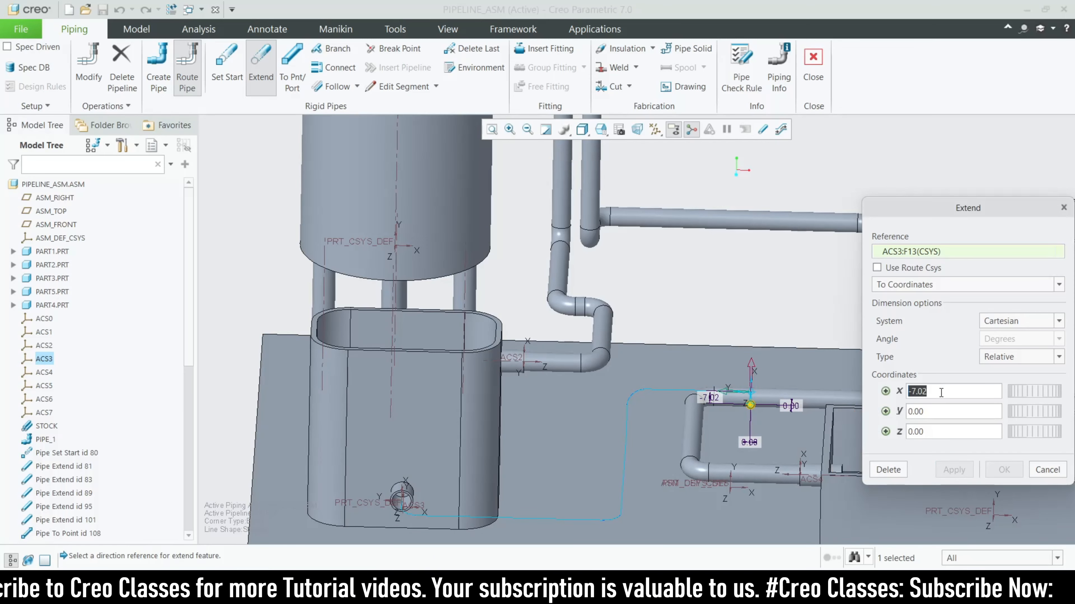
{"action": "key", "text": "Return"}
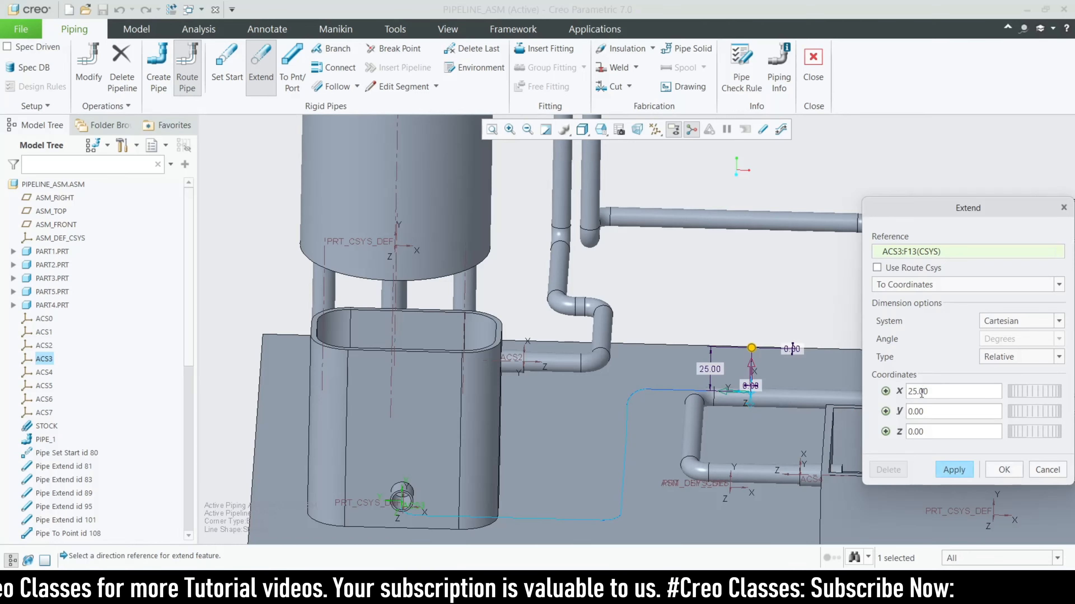
{"action": "key", "text": "Return"}
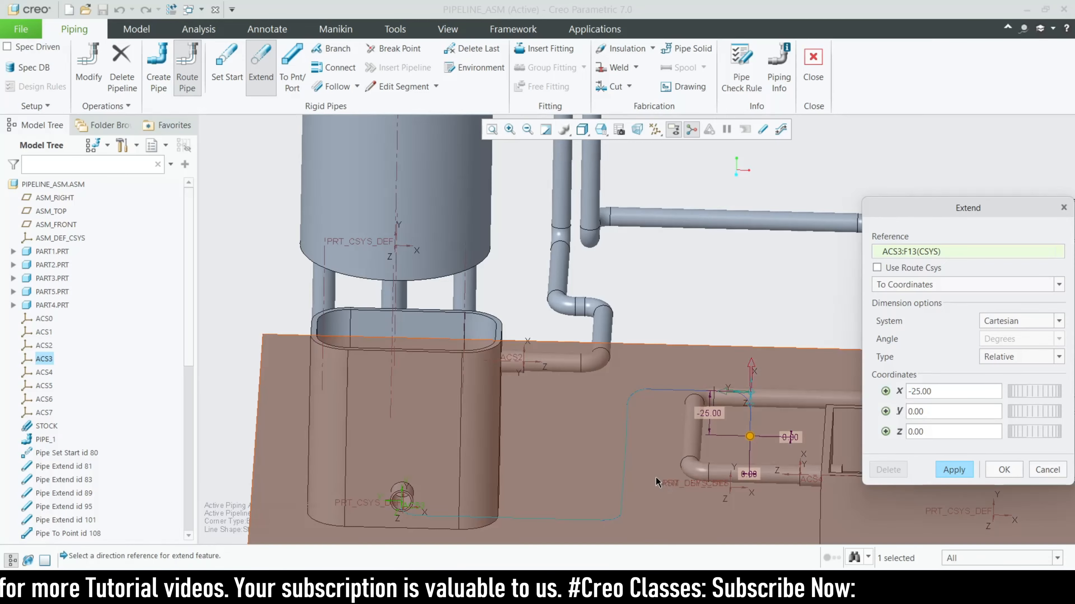
{"action": "scroll", "coordinate": [631, 418], "scroll_direction": "up", "scroll_amount": 4}
{"action": "middle_click_drag", "start_coordinate": [630, 418], "coordinate": [656, 360]}
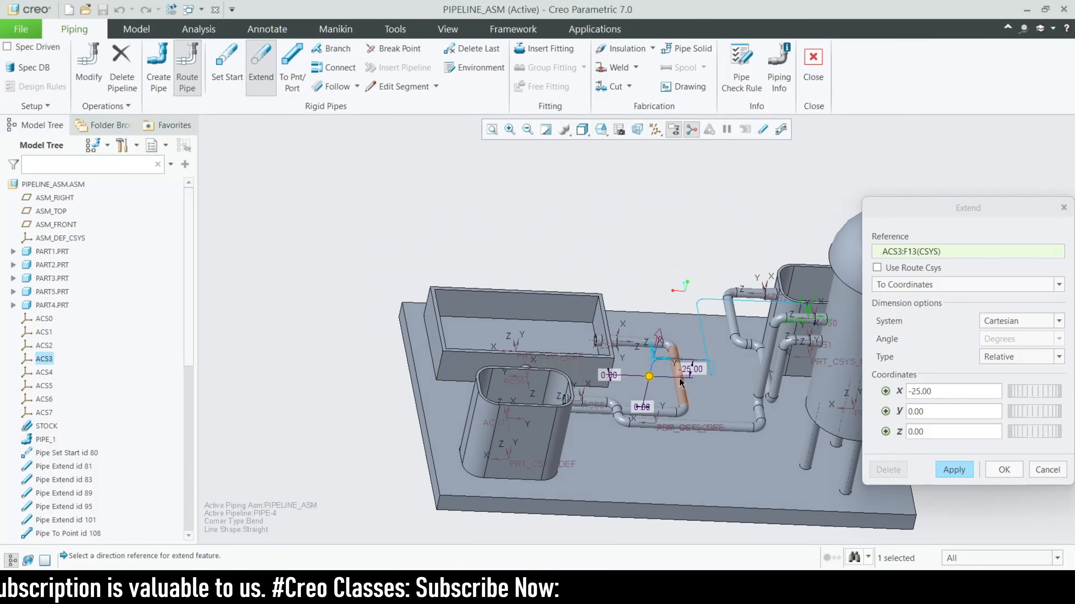
{"action": "scroll", "coordinate": [686, 379], "scroll_direction": "down", "scroll_amount": 4}
{"action": "middle_click_drag", "start_coordinate": [659, 403], "coordinate": [630, 436]}
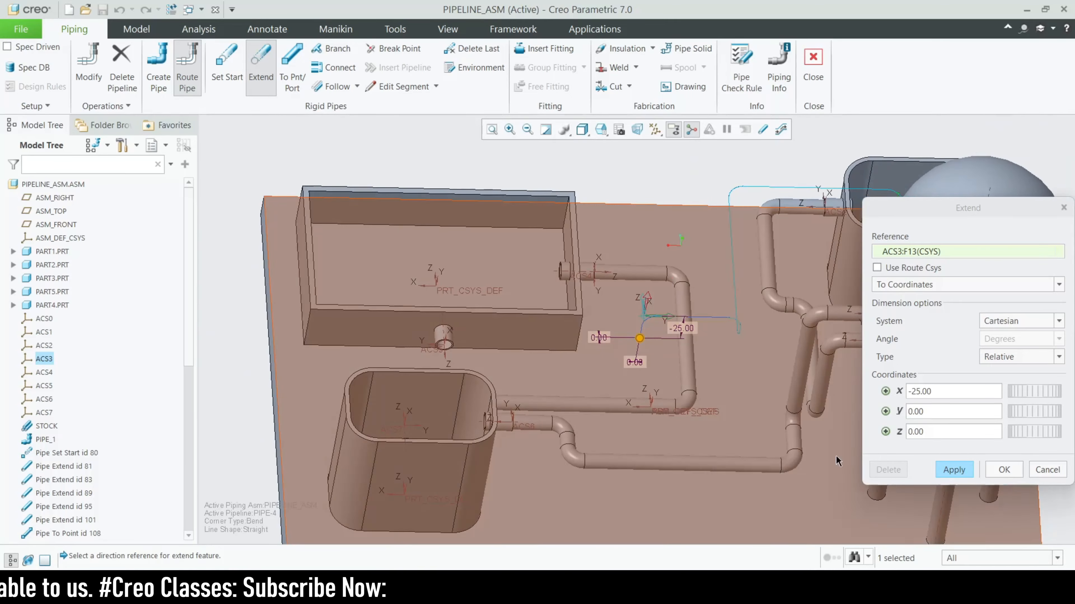
{"action": "left_click", "coordinate": [953, 469]}
- Extend the lowered pipe end sideways, away from the rectangular tank, to a relative Z of about -35 and apply it
{"action": "middle_click_drag", "start_coordinate": [736, 453], "coordinate": [622, 462]}
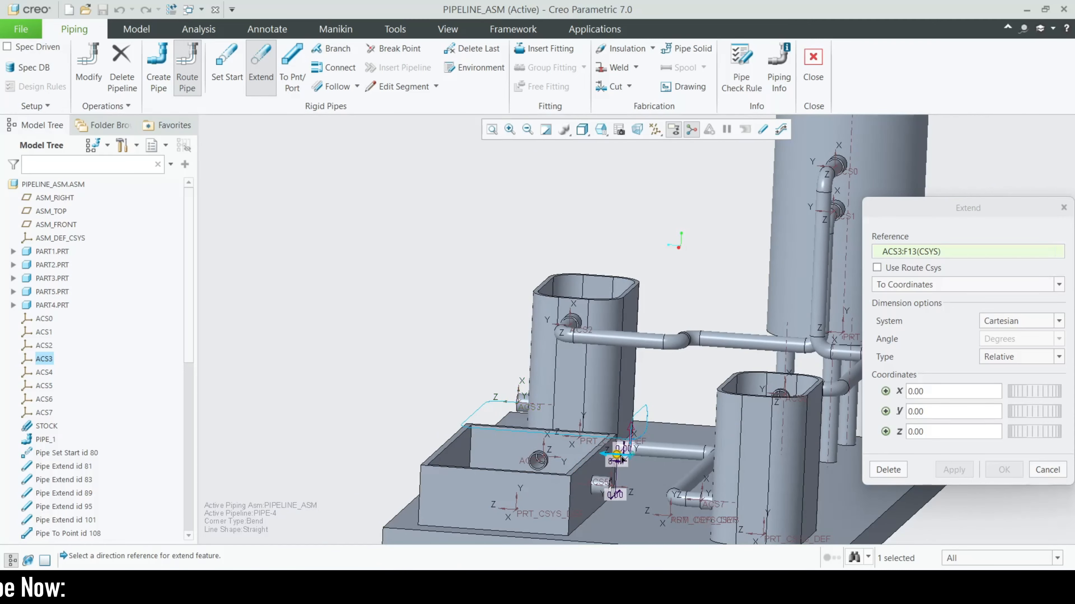
{"action": "left_click_drag", "start_coordinate": [653, 458], "coordinate": [654, 459]}
{"action": "middle_click_drag", "start_coordinate": [654, 459], "coordinate": [663, 394]}
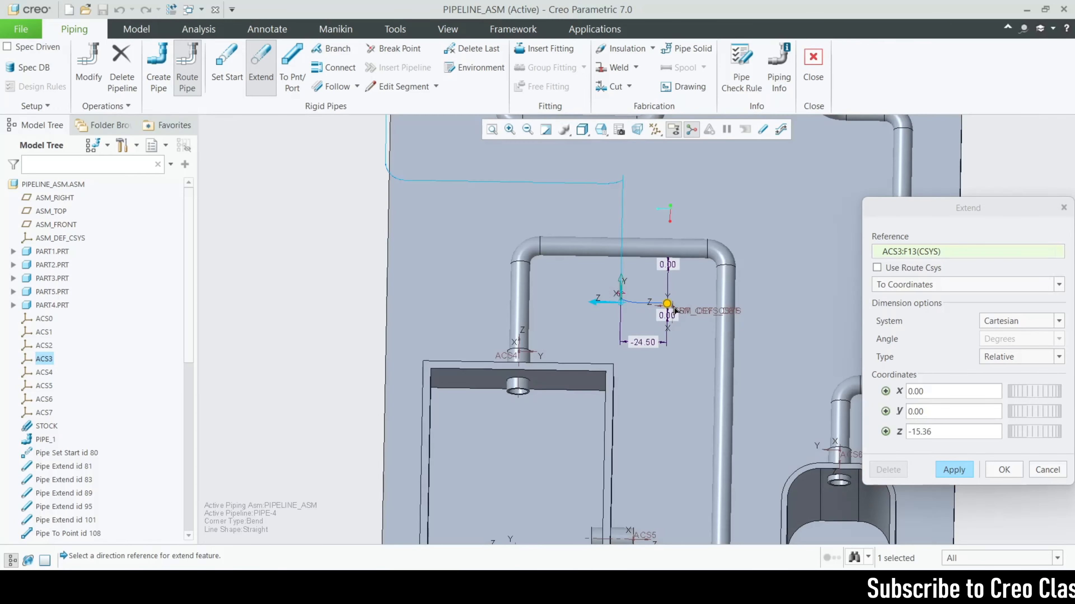
{"action": "double_click", "coordinate": [949, 429]}
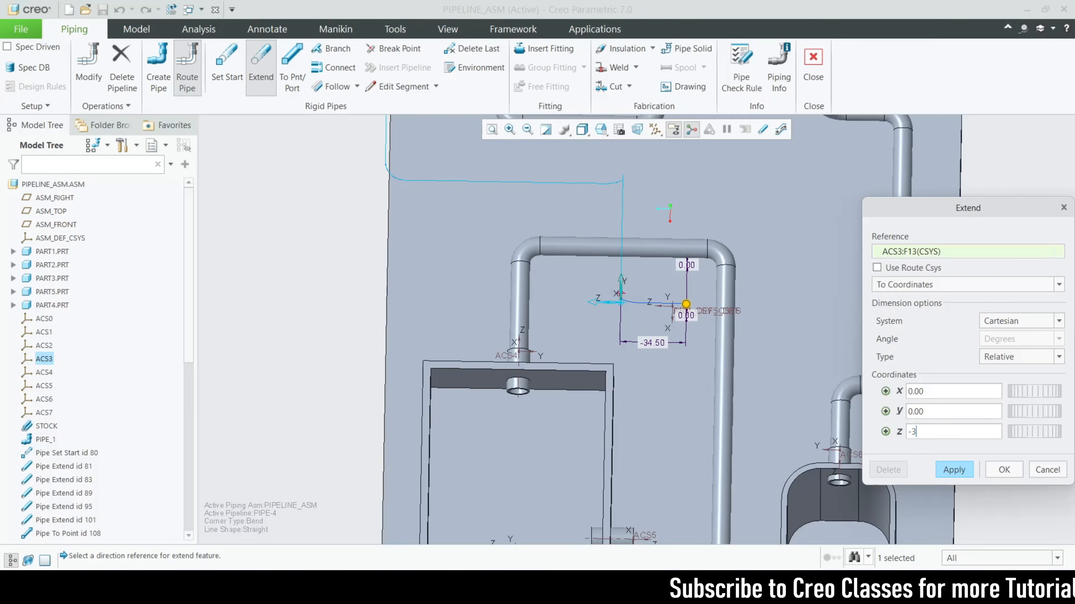
{"action": "left_click", "coordinate": [948, 473]}
- Stretch a new extension from the pipe end along negative Y to about -131, roughly level with the ACS5 nozzle
{"action": "scroll", "coordinate": [610, 402], "scroll_direction": "up", "scroll_amount": 5}
{"action": "middle_click_drag", "start_coordinate": [686, 400], "coordinate": [622, 414]}
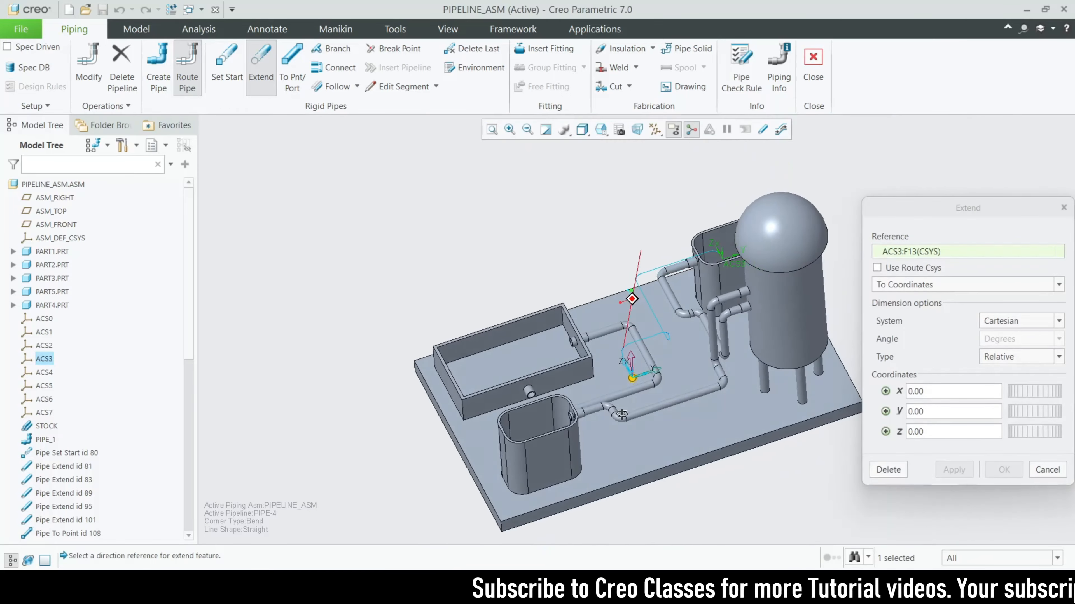
{"action": "scroll", "coordinate": [622, 413], "scroll_direction": "down", "scroll_amount": 5}
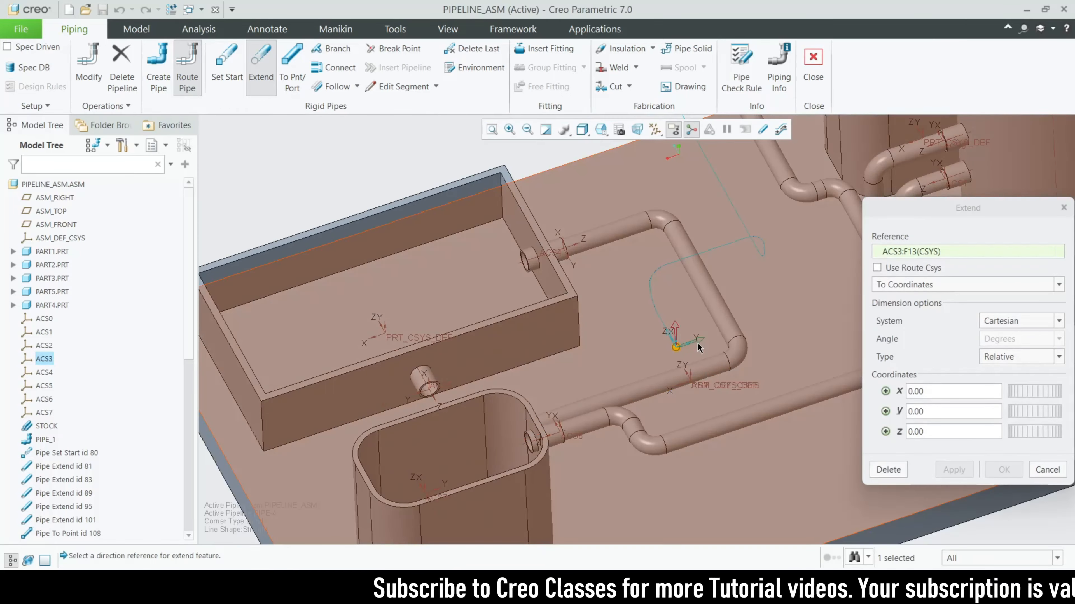
{"action": "left_click_drag", "start_coordinate": [676, 347], "coordinate": [446, 421]}
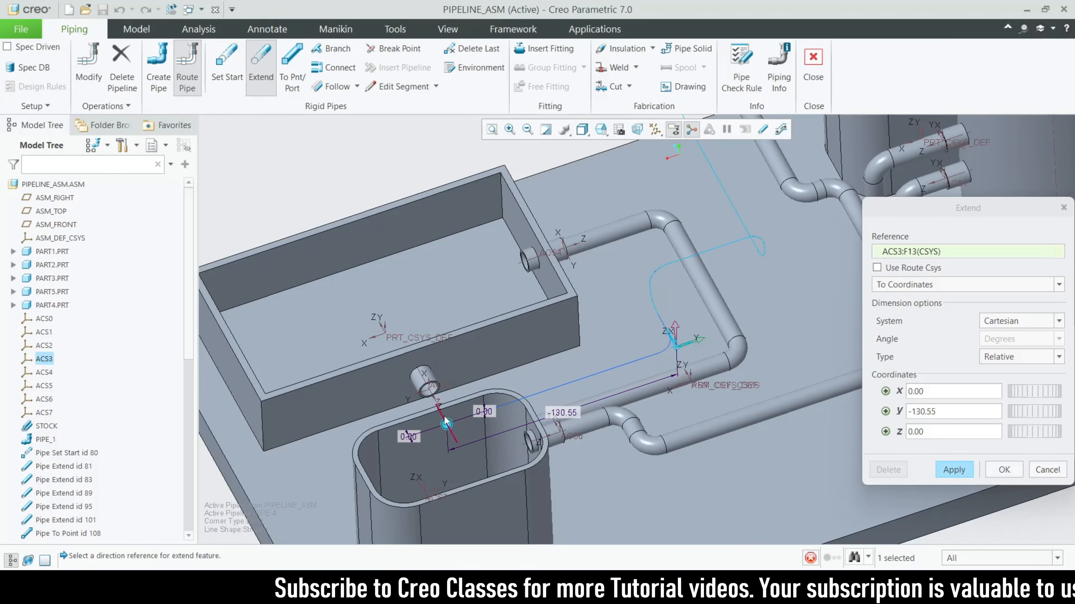
{"action": "middle_click_drag", "start_coordinate": [505, 449], "coordinate": [603, 496]}
{"action": "scroll", "coordinate": [564, 405], "scroll_direction": "up", "scroll_amount": 4}
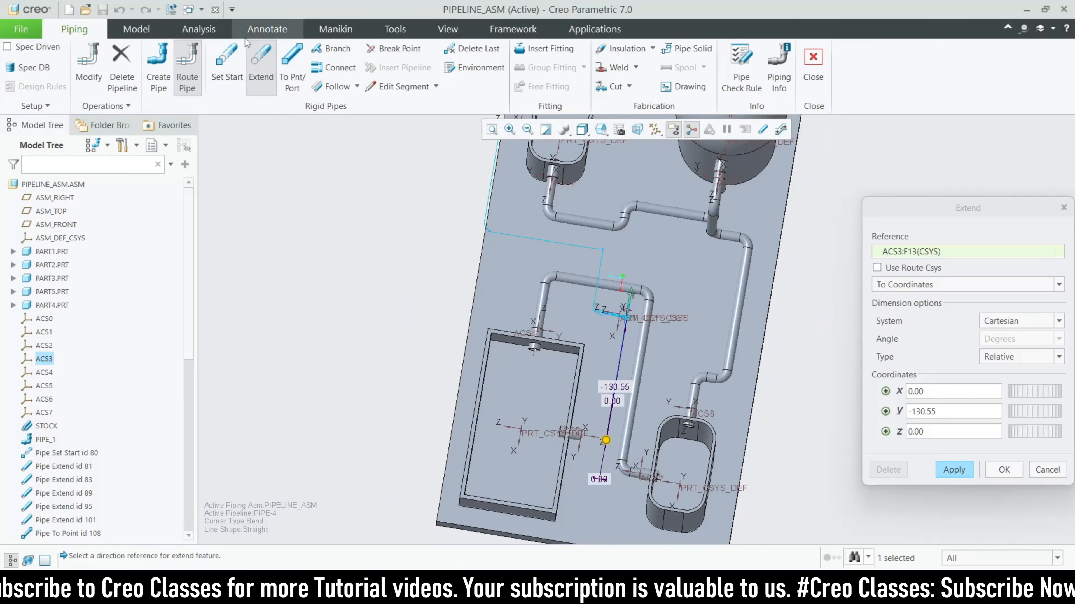
- Measure the distance between the pipe's last segment and the ACS5 nozzle's axis in a view from above, and close the measurement
{"action": "left_click", "coordinate": [199, 29]}
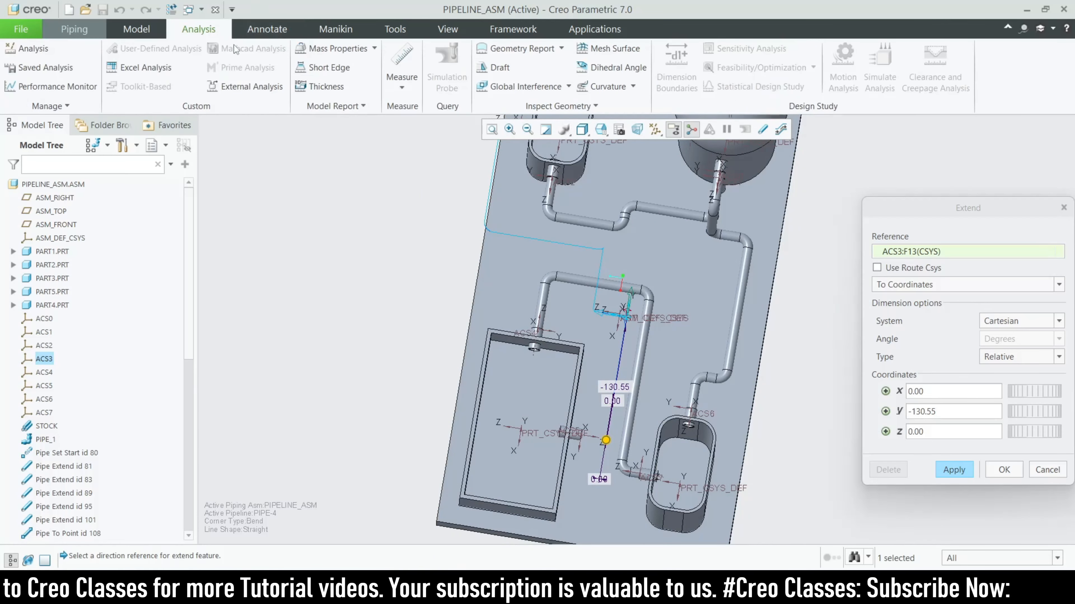
{"action": "left_click", "coordinate": [402, 89]}
{"action": "left_click", "coordinate": [415, 132]}
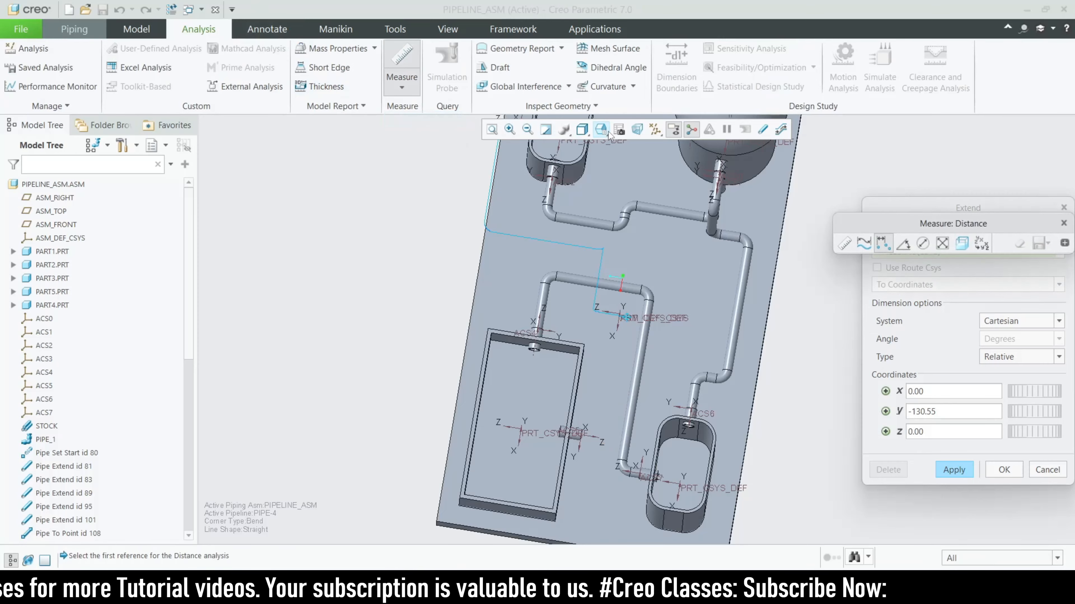
{"action": "left_click", "coordinate": [602, 131]}
{"action": "left_click", "coordinate": [618, 232]}
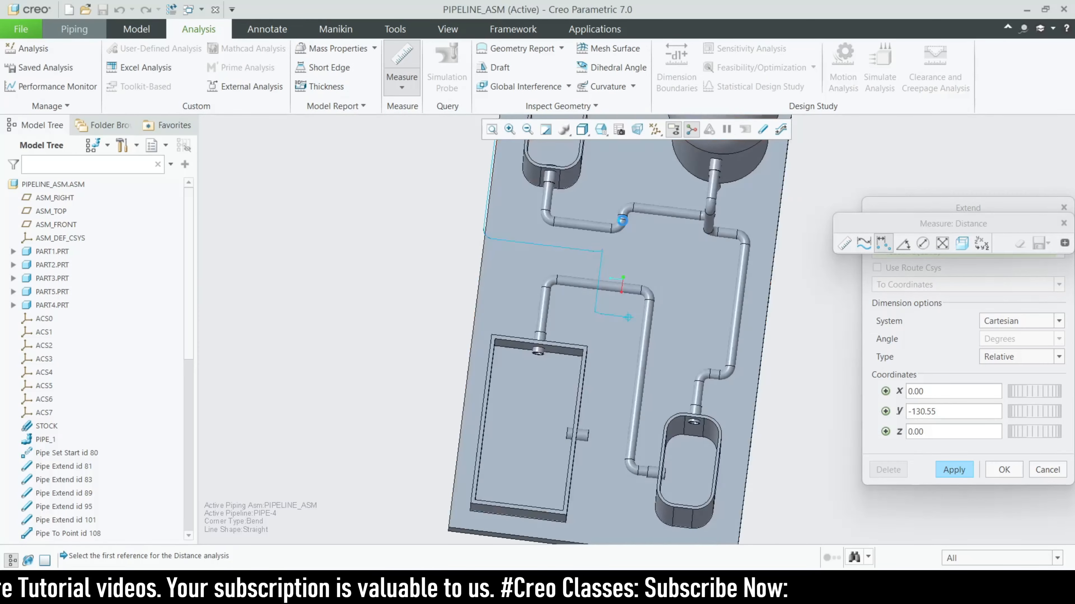
{"action": "scroll", "coordinate": [440, 355], "scroll_direction": "up", "scroll_amount": 5}
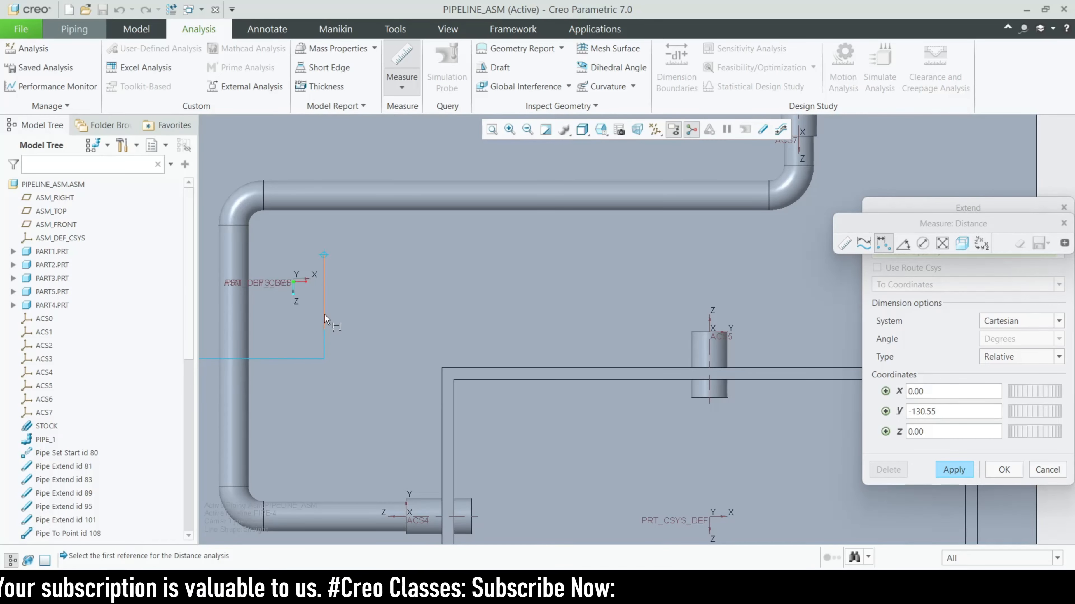
{"action": "left_click", "coordinate": [324, 320]}
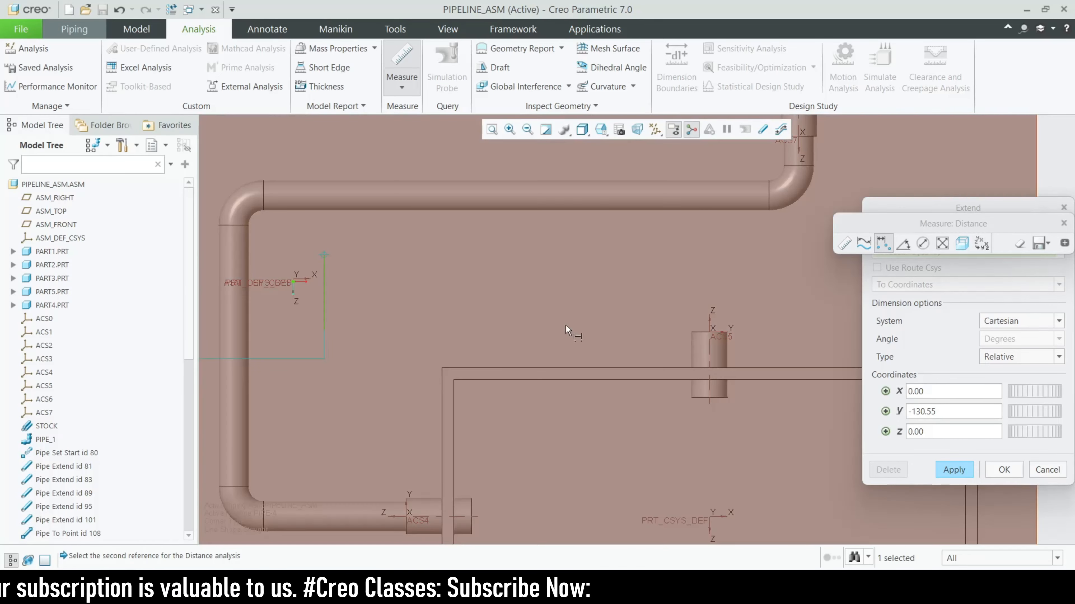
{"action": "left_click", "coordinate": [710, 344]}
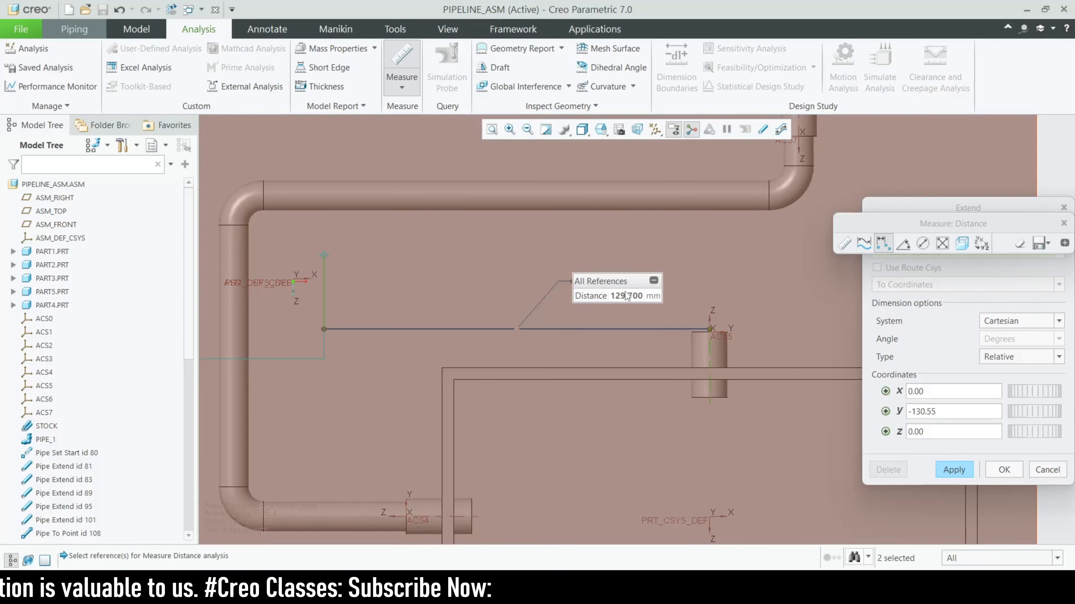
{"action": "left_click", "coordinate": [654, 280]}
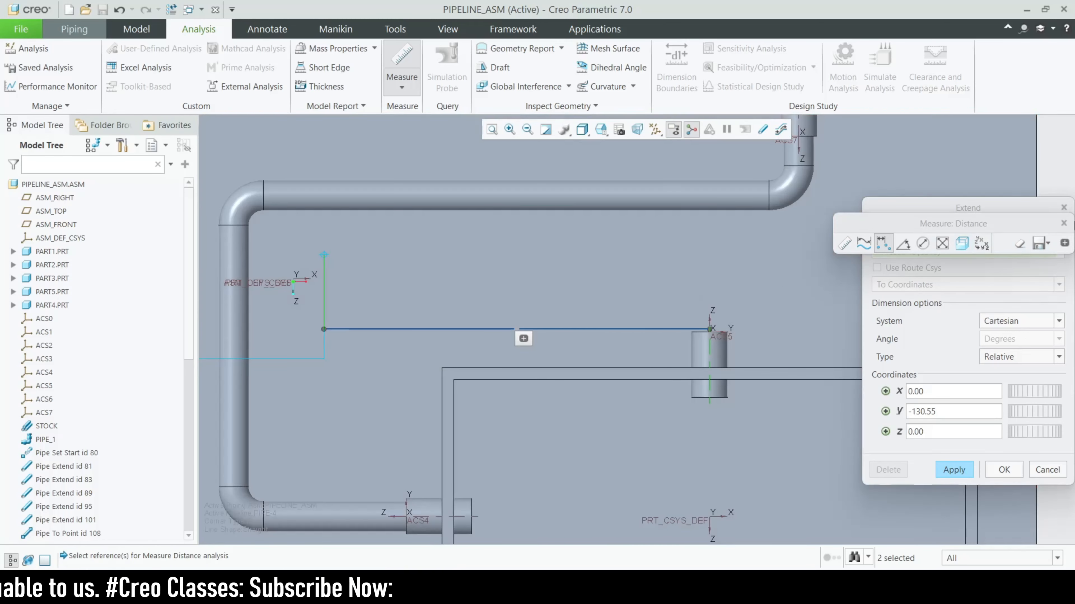
{"action": "left_click", "coordinate": [1063, 223]}
- Set the pending extension's relative Y coordinate to -129.7 to line the pipe end up with the ACS5 nozzle
{"action": "left_click", "coordinate": [951, 414]}
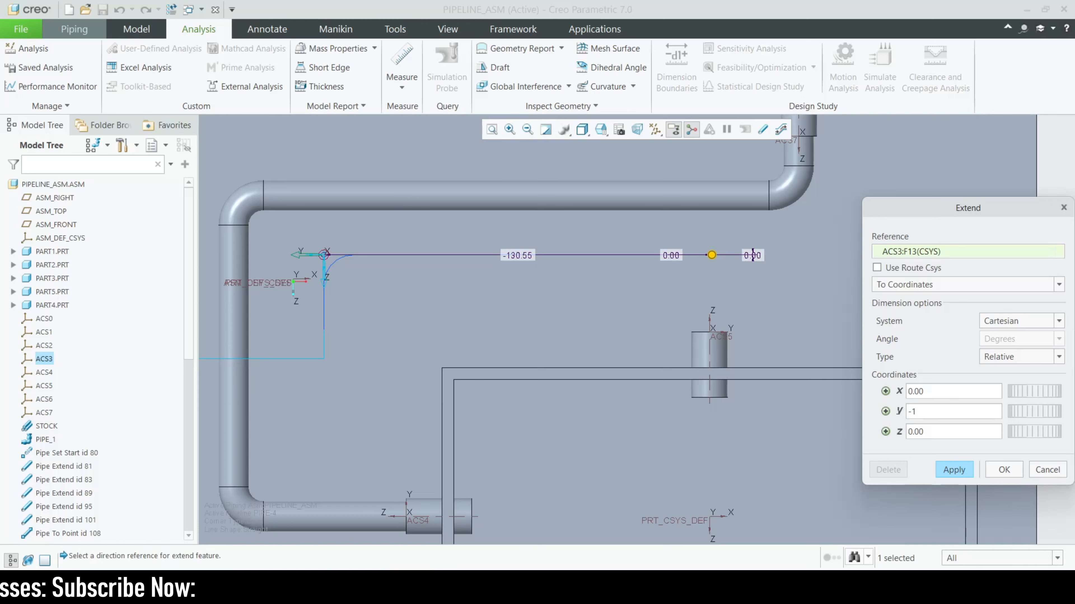
{"action": "type", "text": "-129.7"}
{"action": "key", "text": "Return"}
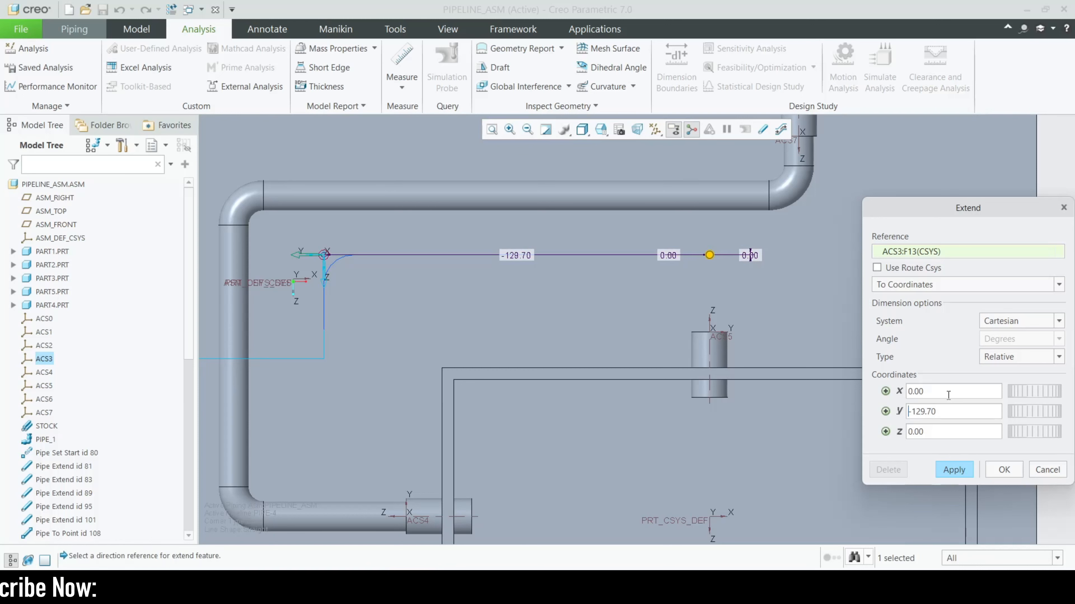
- Apply the pending pipe extension and finish the Extend command
{"action": "left_click", "coordinate": [952, 470]}
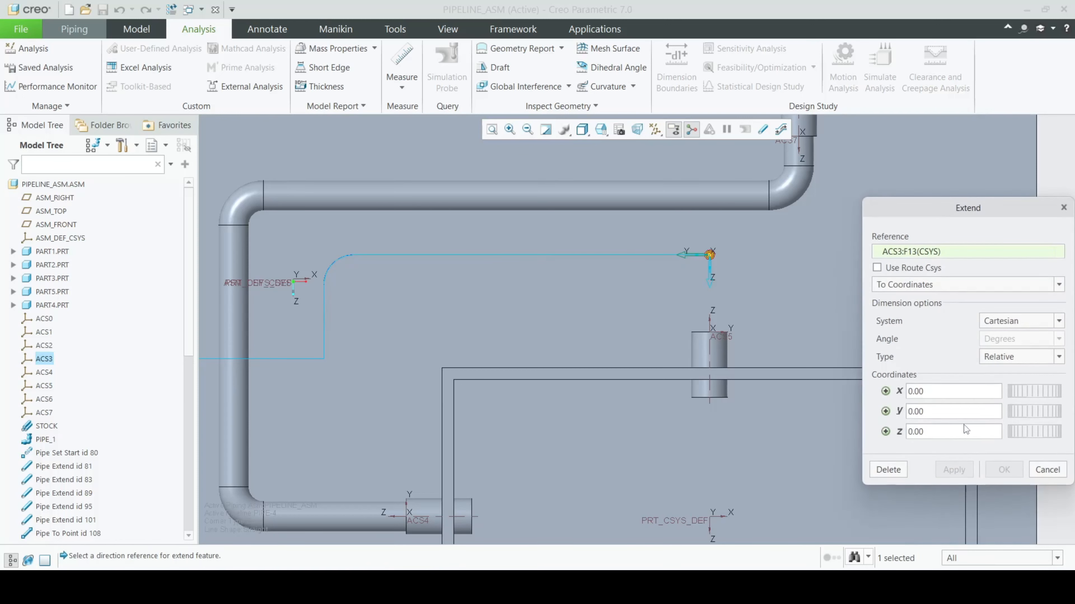
{"action": "left_click", "coordinate": [1048, 472]}
- Connect the free end of PIPE-4 to the ACS5 coordinate system at the rectangular tank's nozzle with To Point/Port
{"action": "scroll", "coordinate": [678, 311], "scroll_direction": "up", "scroll_amount": 3}
{"action": "middle_click_drag", "start_coordinate": [678, 311], "coordinate": [642, 356]}
{"action": "scroll", "coordinate": [642, 356], "scroll_direction": "up", "scroll_amount": 3}
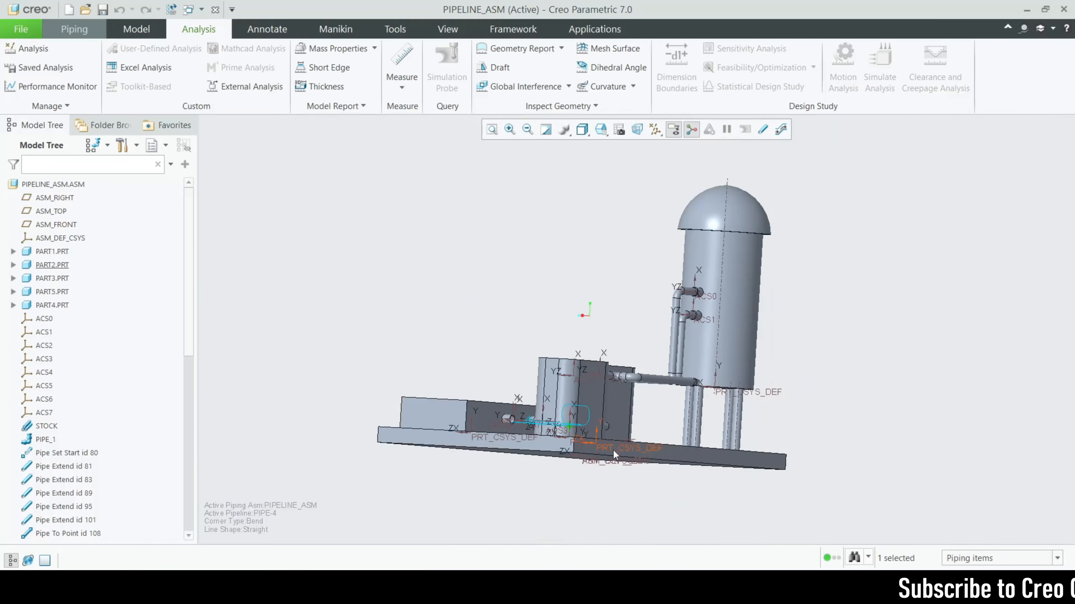
{"action": "middle_click_drag", "start_coordinate": [613, 451], "coordinate": [563, 471]}
{"action": "scroll", "coordinate": [487, 453], "scroll_direction": "down", "scroll_amount": 4}
{"action": "scroll", "coordinate": [437, 436], "scroll_direction": "down", "scroll_amount": 3}
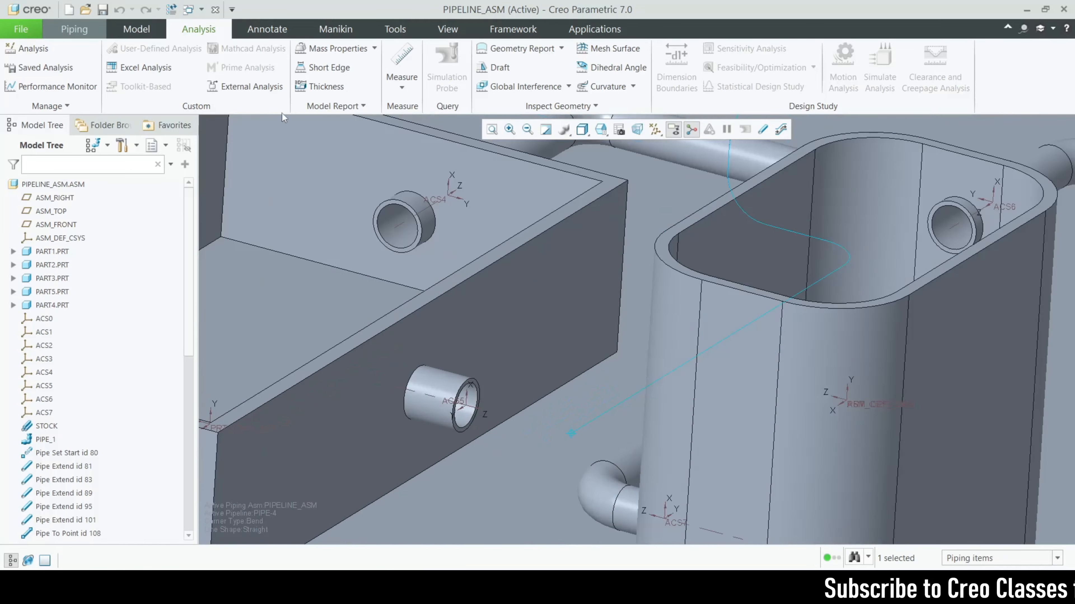
{"action": "left_click", "coordinate": [75, 30]}
{"action": "left_click", "coordinate": [292, 68]}
{"action": "scroll", "coordinate": [457, 428], "scroll_direction": "down", "scroll_amount": 2}
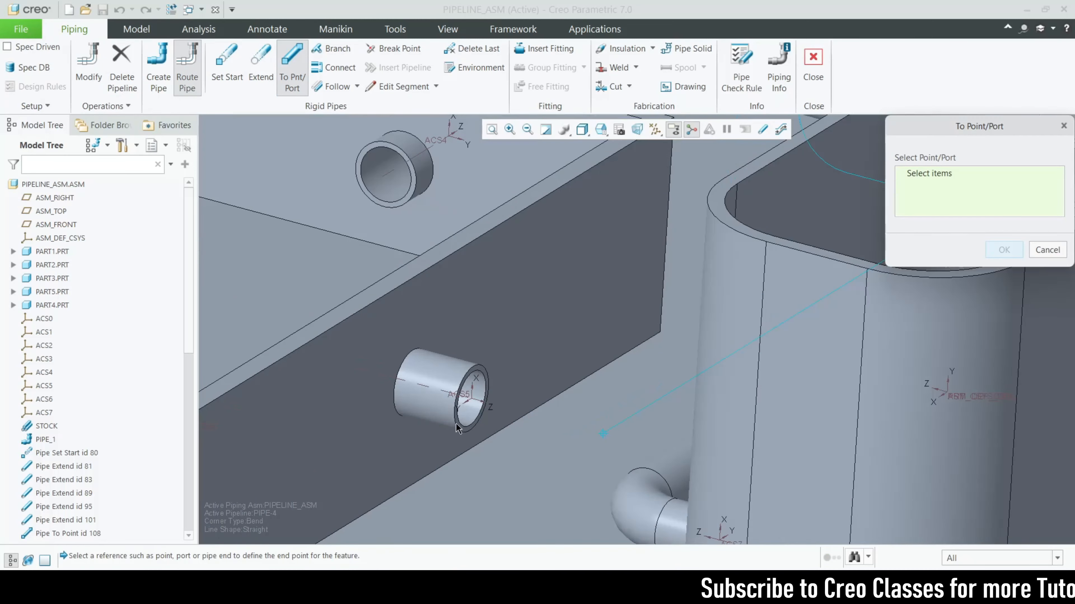
{"action": "left_click", "coordinate": [464, 400]}
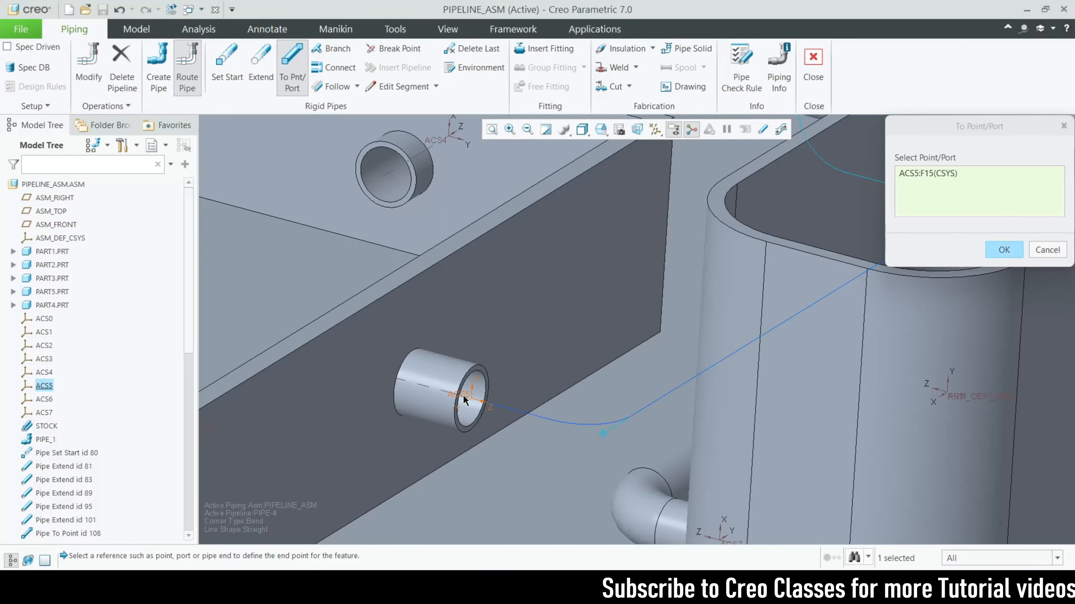
{"action": "left_click", "coordinate": [1004, 250]}
- Create the pipe solid for the PIPE-4 pipeline in PIPELINE_ASM
{"action": "scroll", "coordinate": [677, 333], "scroll_direction": "up", "scroll_amount": 5}
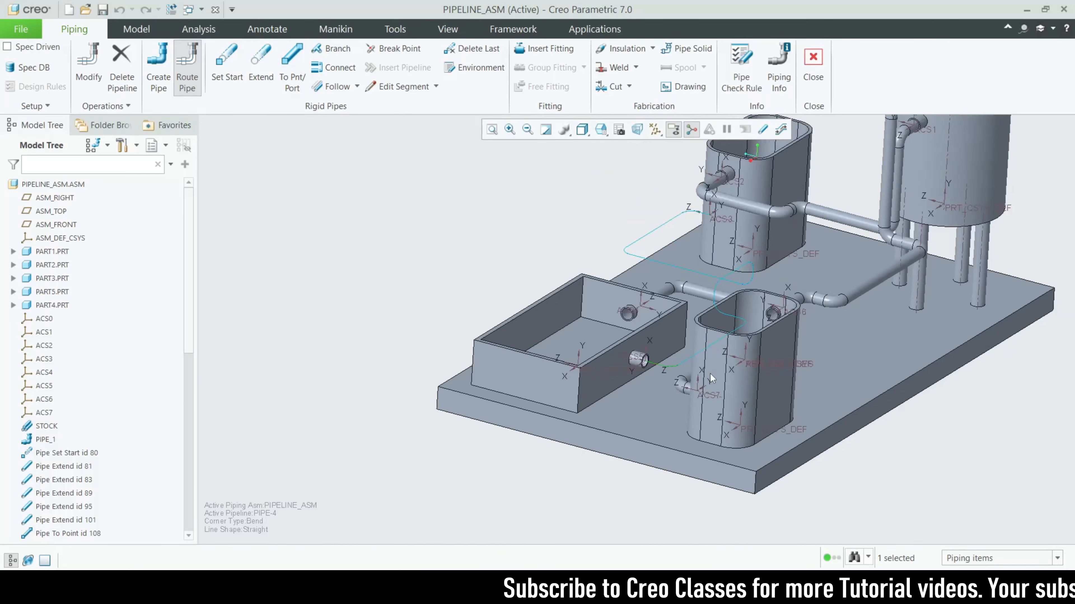
{"action": "middle_click_drag", "start_coordinate": [710, 374], "coordinate": [759, 365]}
{"action": "left_click", "coordinate": [666, 47]}
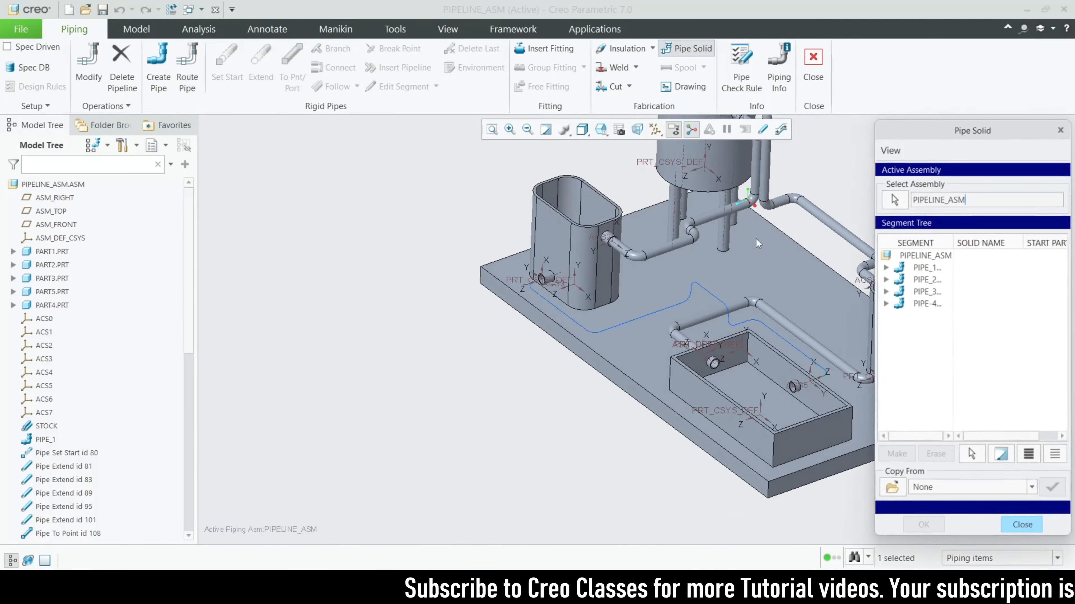
{"action": "left_click", "coordinate": [926, 304]}
{"action": "left_click", "coordinate": [924, 531]}
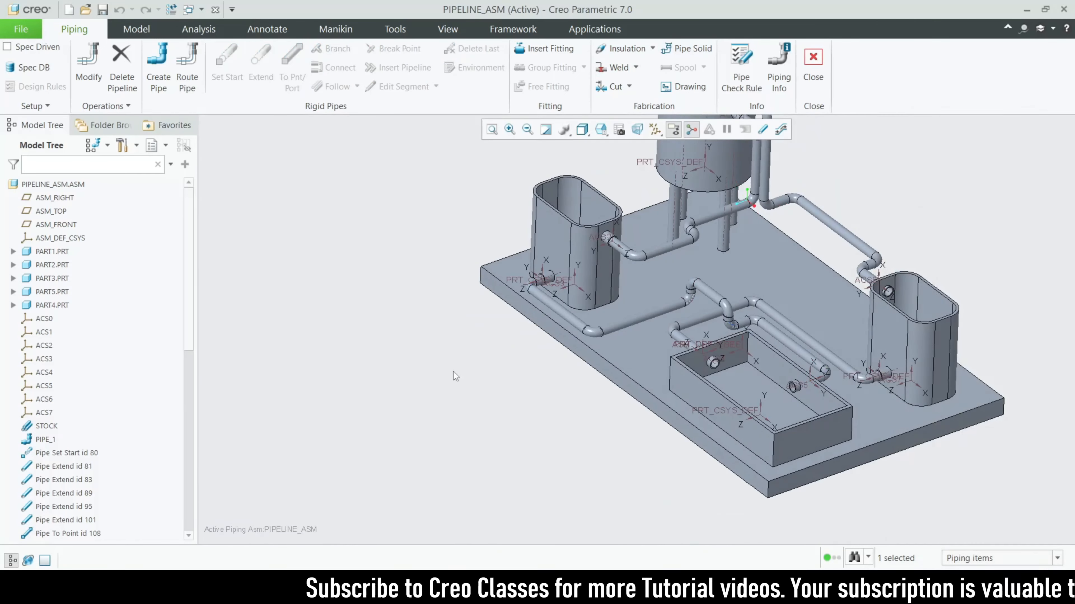
- Examine the solid pipe runs between the tanks from several angles and distances
{"action": "middle_click_drag", "start_coordinate": [456, 377], "coordinate": [572, 342]}
{"action": "scroll", "coordinate": [725, 259], "scroll_direction": "down", "scroll_amount": 1}
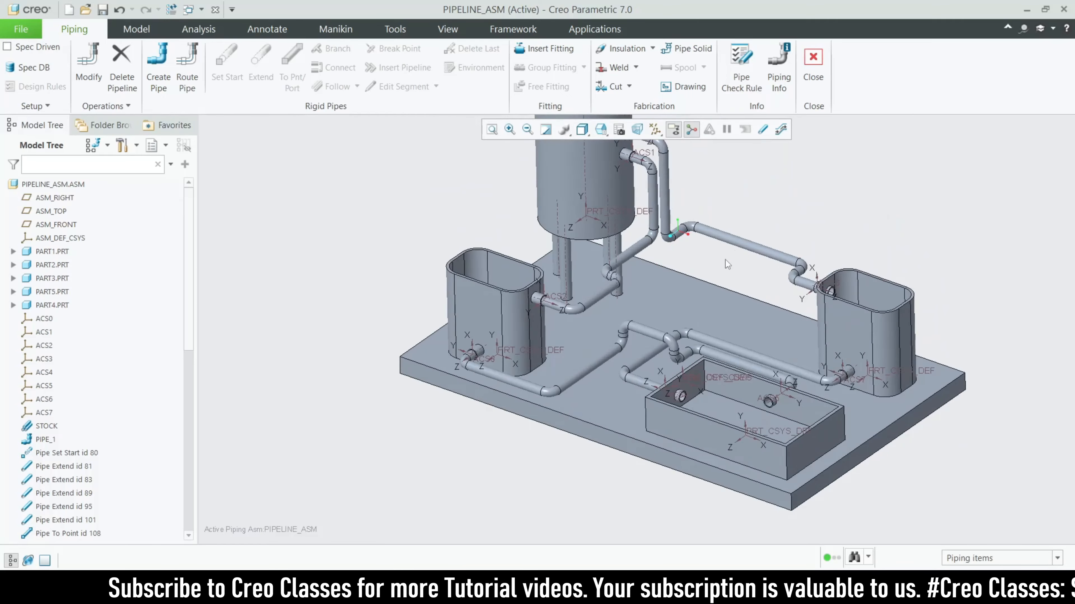
{"action": "scroll", "coordinate": [740, 271], "scroll_direction": "up", "scroll_amount": 1}
{"action": "middle_click_drag", "start_coordinate": [746, 275], "coordinate": [707, 347], "text": "shift"}
{"action": "scroll", "coordinate": [715, 347], "scroll_direction": "up", "scroll_amount": 1}
{"action": "scroll", "coordinate": [714, 347], "scroll_direction": "down", "scroll_amount": 1}
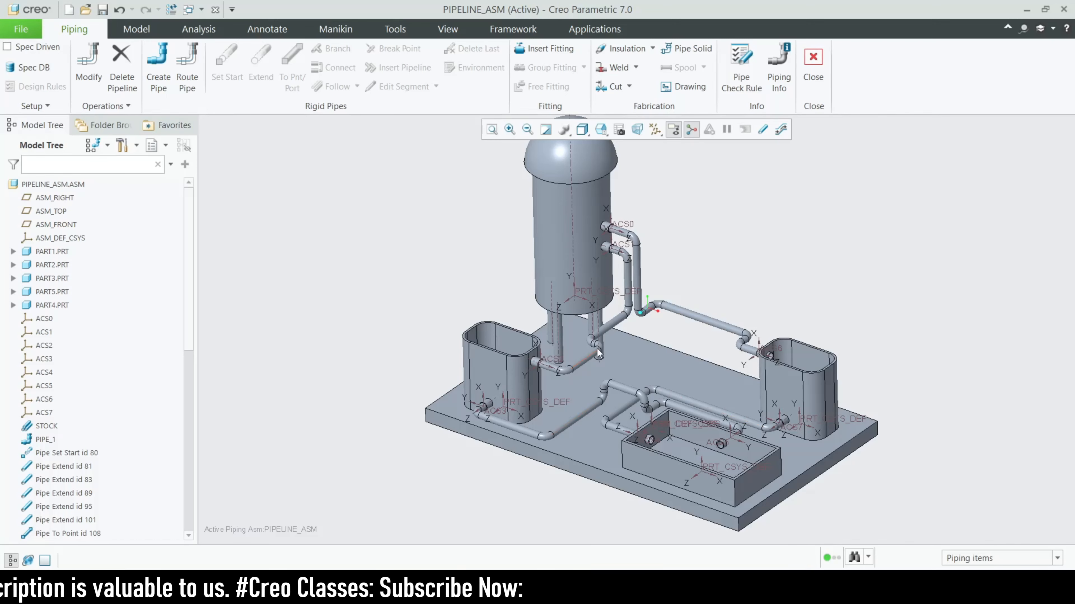
{"action": "scroll", "coordinate": [597, 348], "scroll_direction": "down", "scroll_amount": 2}
{"action": "scroll", "coordinate": [595, 351], "scroll_direction": "up", "scroll_amount": 2}
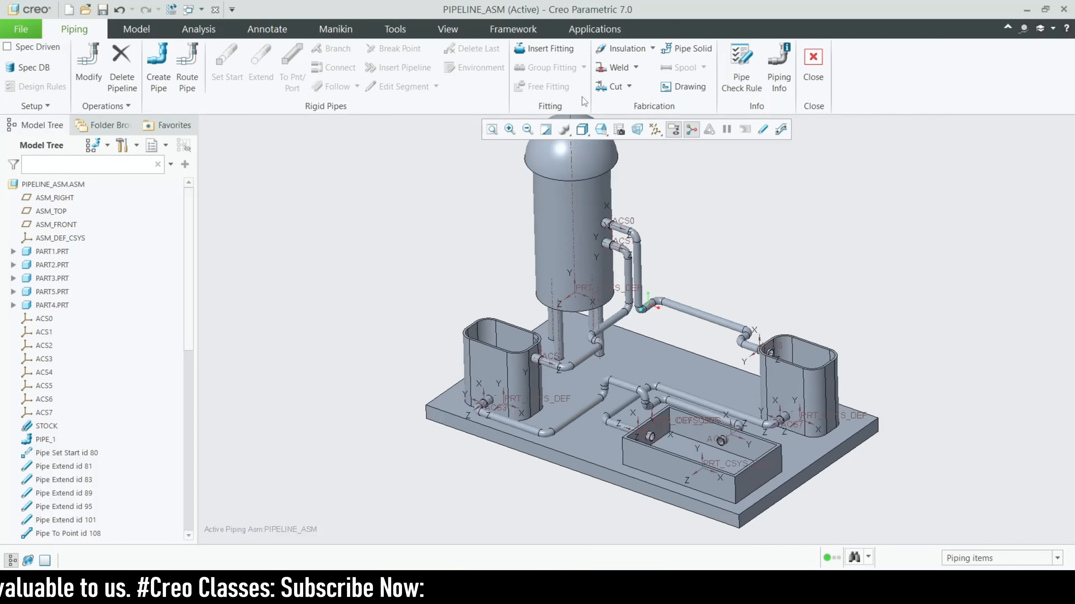
- Turn off the display of the coordinate systems and other datum features in the assembly
{"action": "left_click", "coordinate": [637, 129]}
{"action": "left_click", "coordinate": [657, 147]}
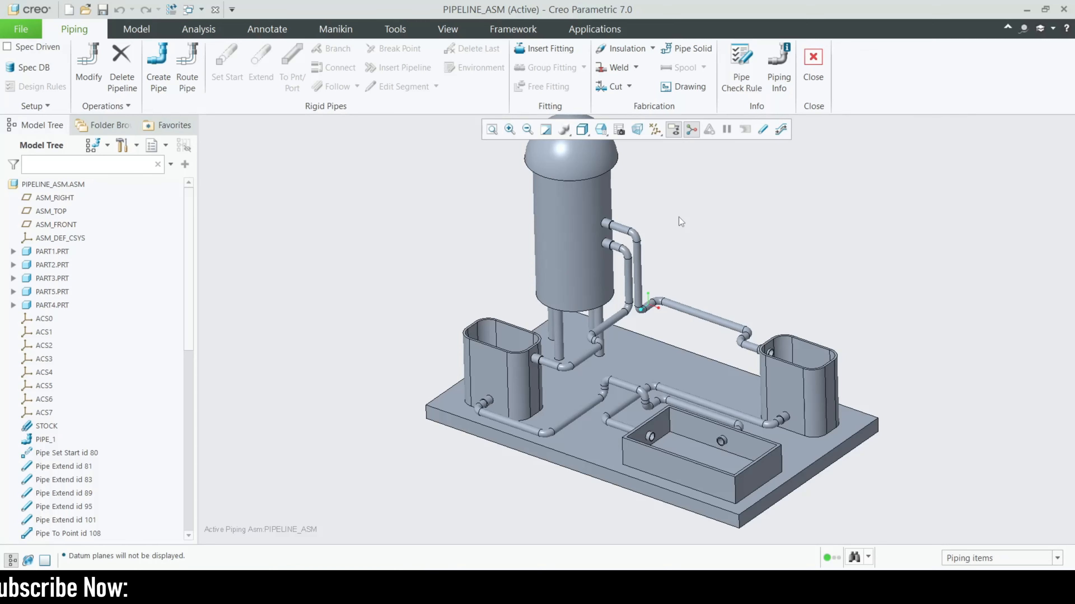
{"action": "mouse_move", "coordinate": [480, 444]}
{"action": "middle_mouse_down"}
{"action": "mouse_move", "coordinate": [673, 322]}
{"action": "mouse_move", "coordinate": [649, 390]}
{"action": "middle_mouse_up"}
{"action": "scroll", "coordinate": [626, 361], "scroll_direction": "down", "scroll_amount": 2}
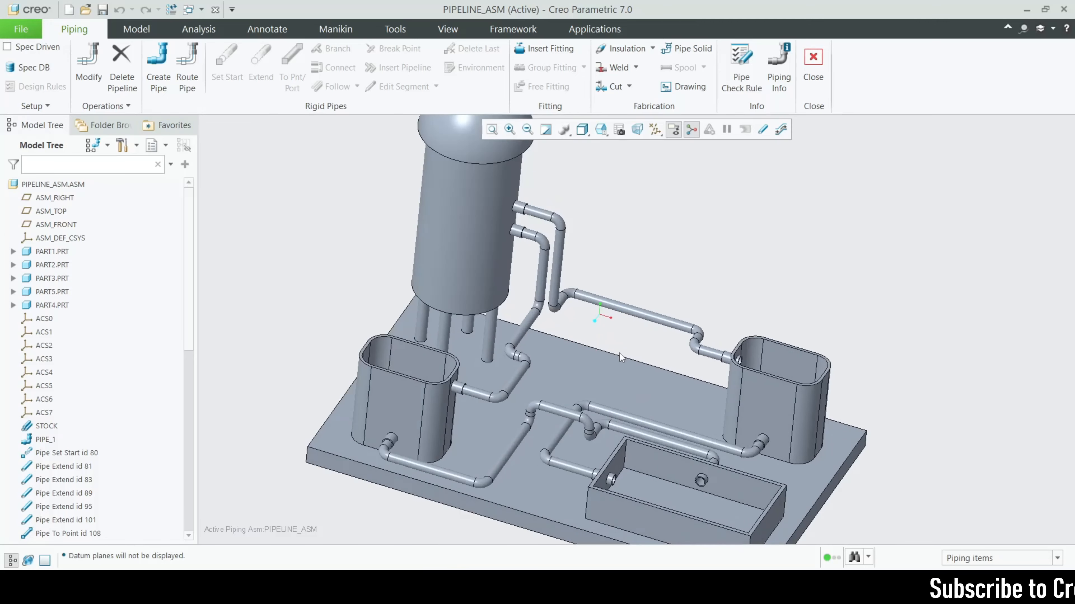
{"action": "mouse_move", "coordinate": [572, 372]}
{"action": "middle_mouse_down"}
{"action": "mouse_move", "coordinate": [556, 355]}
{"action": "mouse_move", "coordinate": [564, 363]}
{"action": "middle_mouse_up"}
{"action": "scroll", "coordinate": [572, 359], "scroll_direction": "up", "scroll_amount": 2}
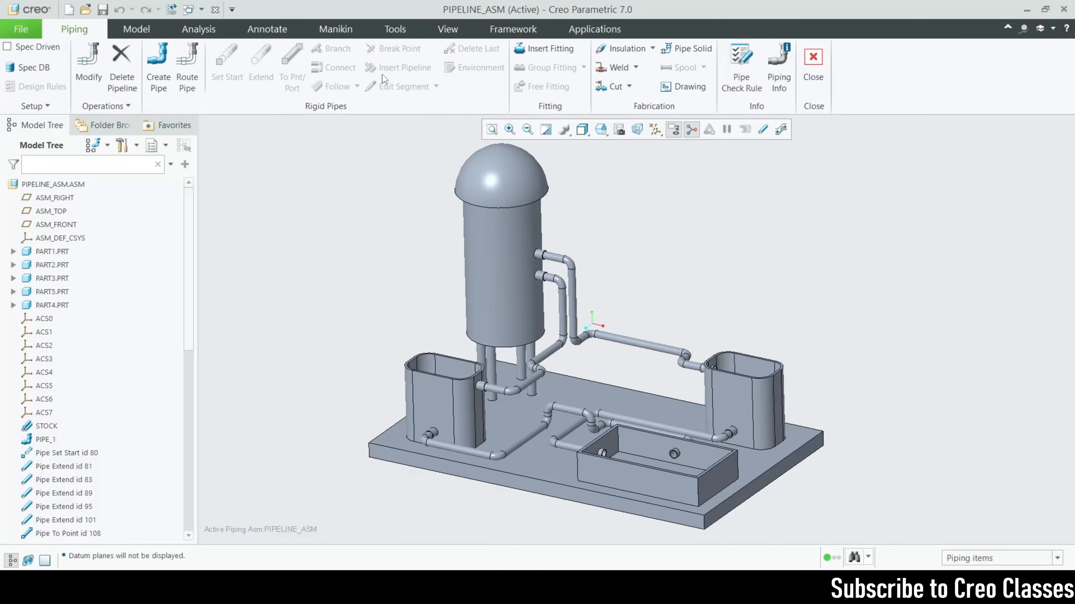
- Close the Piping application and look through the pipe features in the model tree
{"action": "left_click", "coordinate": [447, 29]}
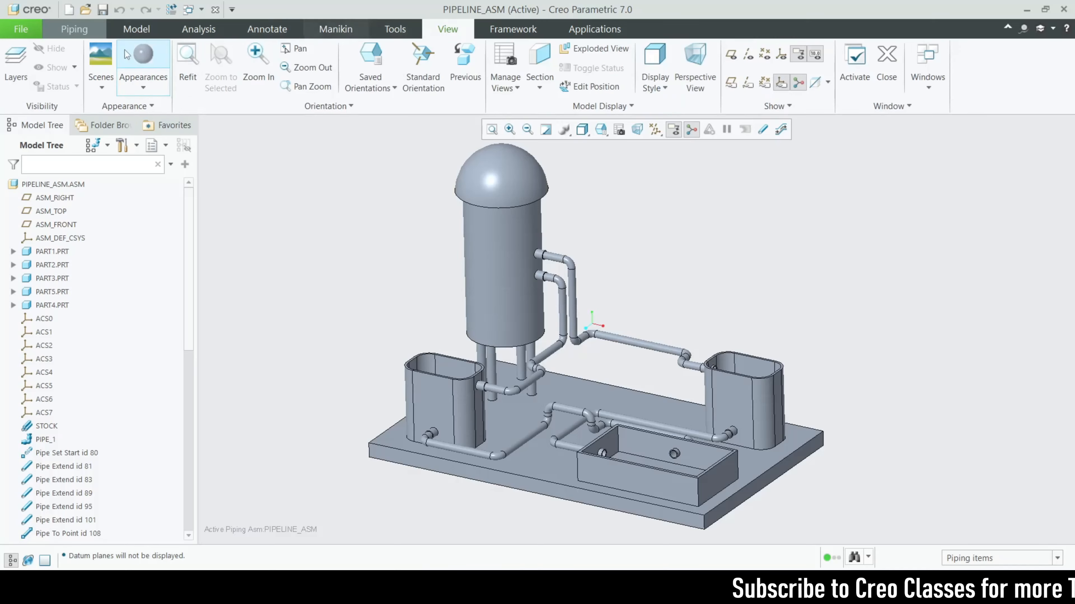
{"action": "left_click", "coordinate": [94, 30]}
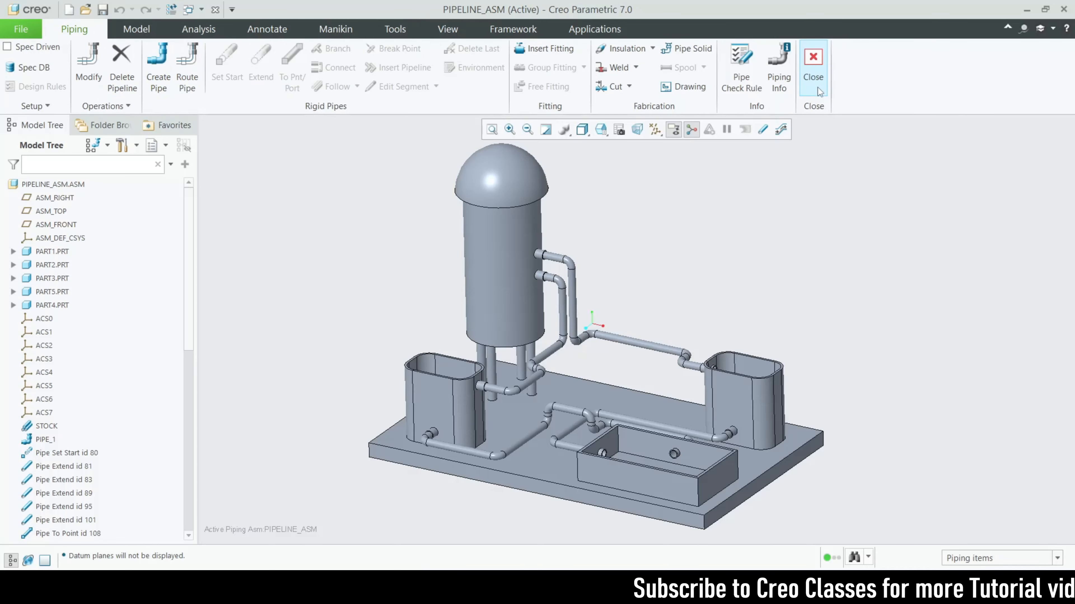
{"action": "left_click", "coordinate": [812, 64]}
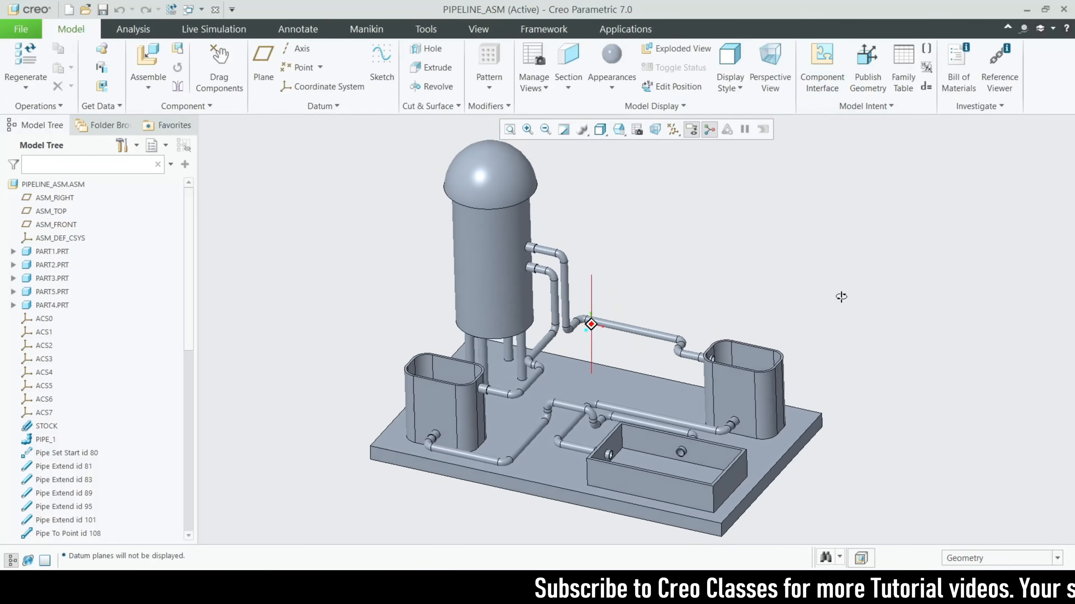
{"action": "scroll", "coordinate": [68, 459], "scroll_direction": "down", "scroll_amount": 10}
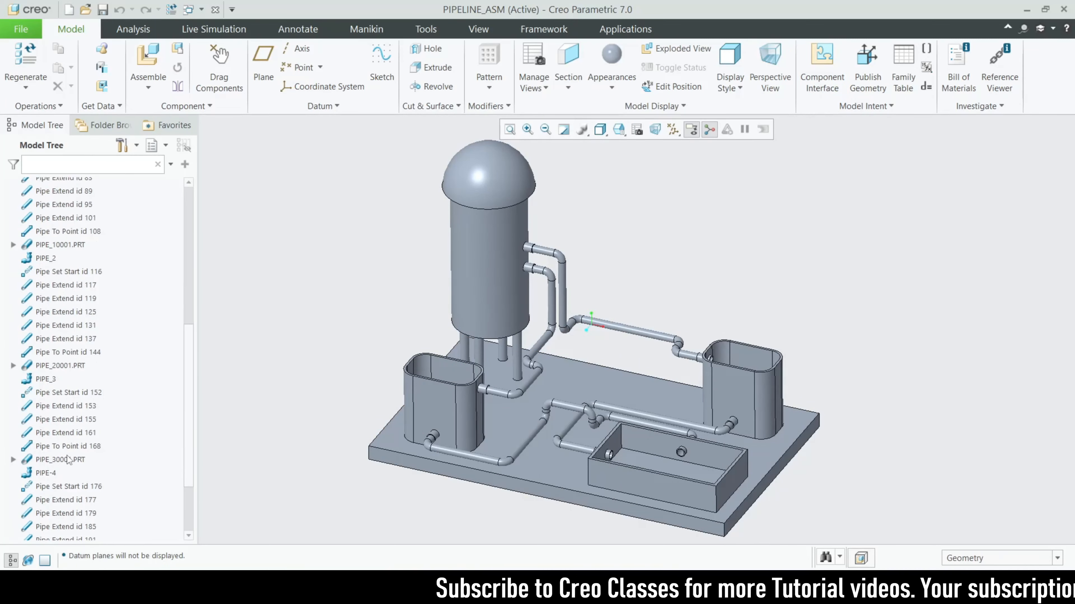
{"action": "scroll", "coordinate": [93, 434], "scroll_direction": "up", "scroll_amount": 10}
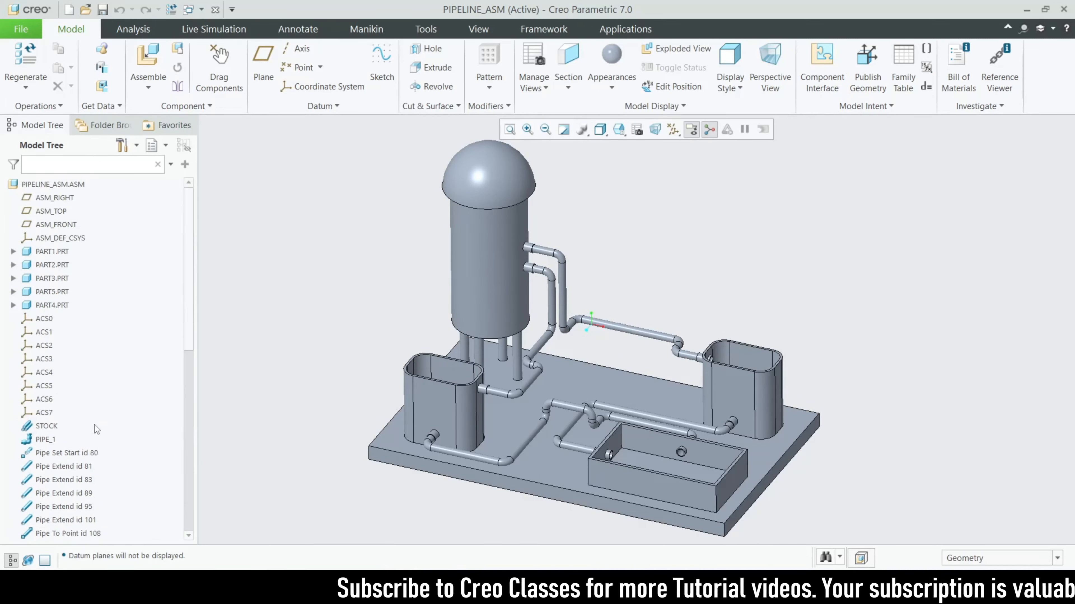
- Apply the yellow appearance from the Composite.dmt library to the two open oval tanks, PART2 and PART3
{"action": "left_click", "coordinate": [494, 29]}
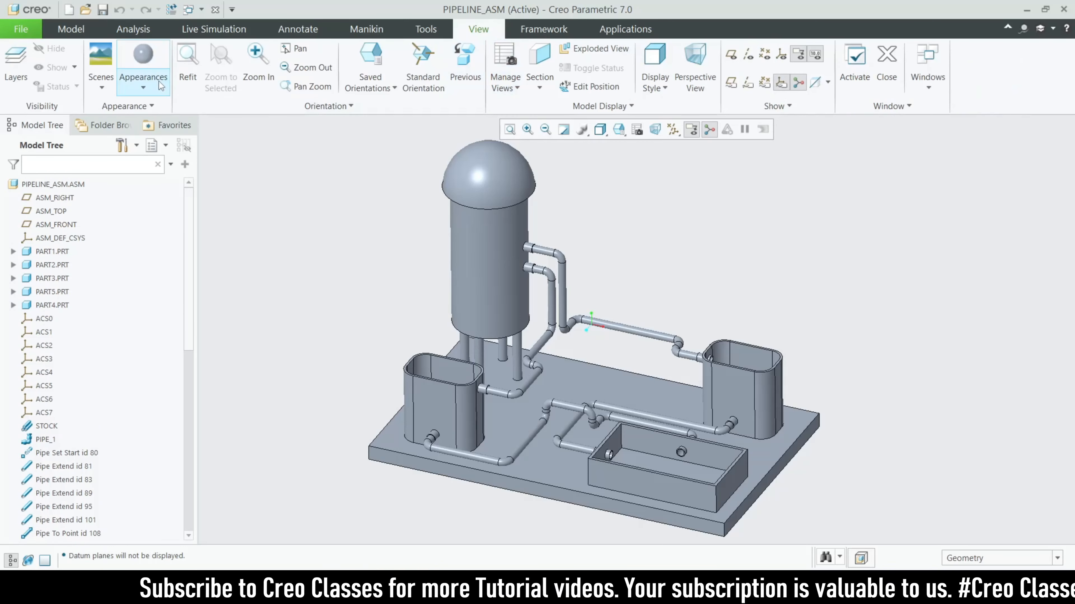
{"action": "left_click", "coordinate": [143, 82]}
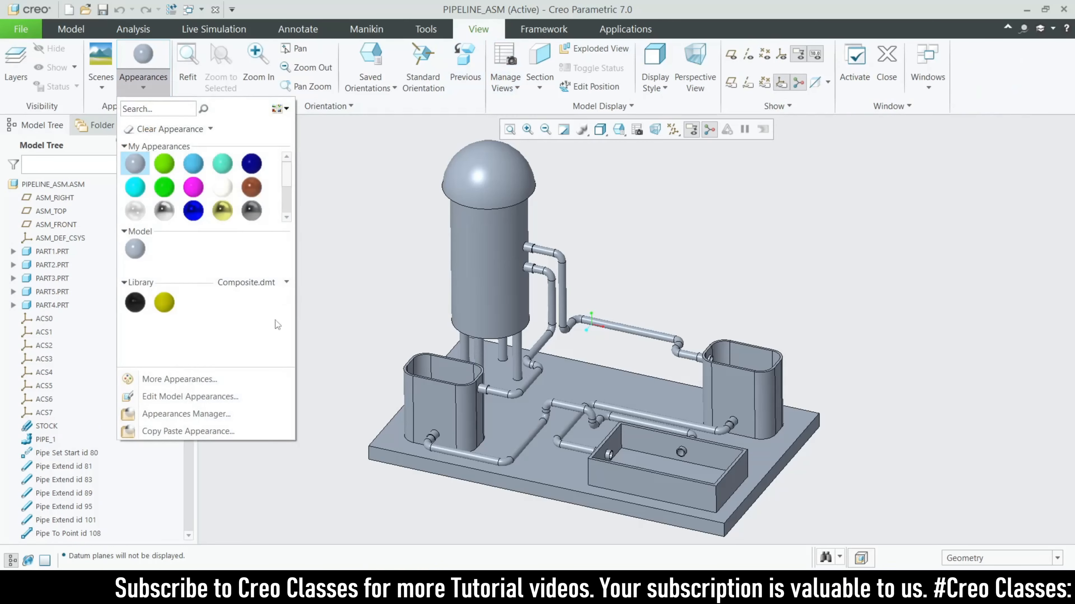
{"action": "left_click", "coordinate": [165, 302]}
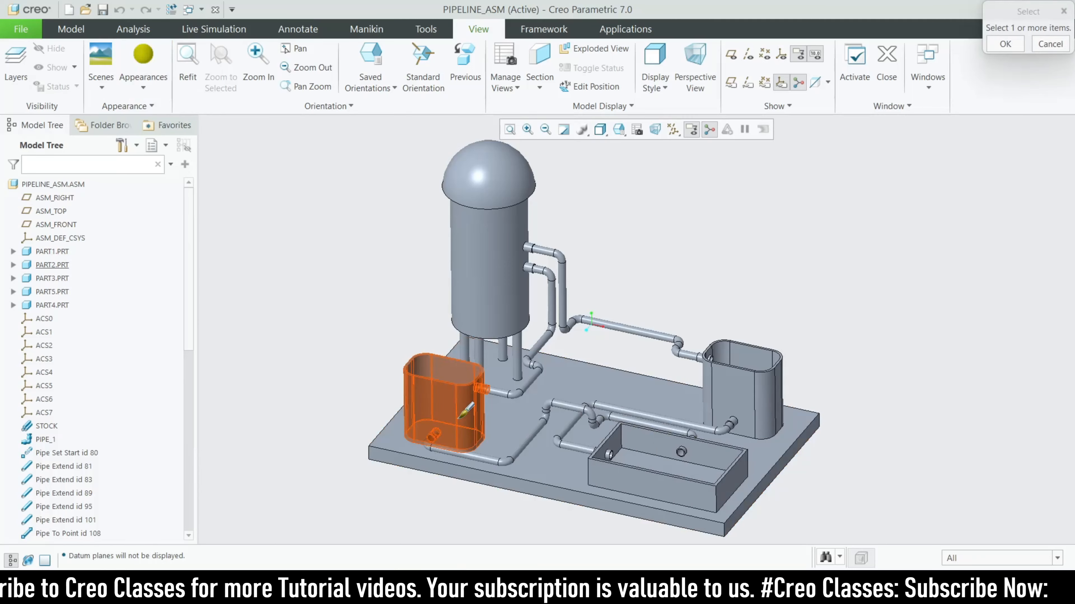
{"action": "left_click", "coordinate": [462, 414]}
{"action": "left_click", "coordinate": [734, 377], "text": "ctrl"}
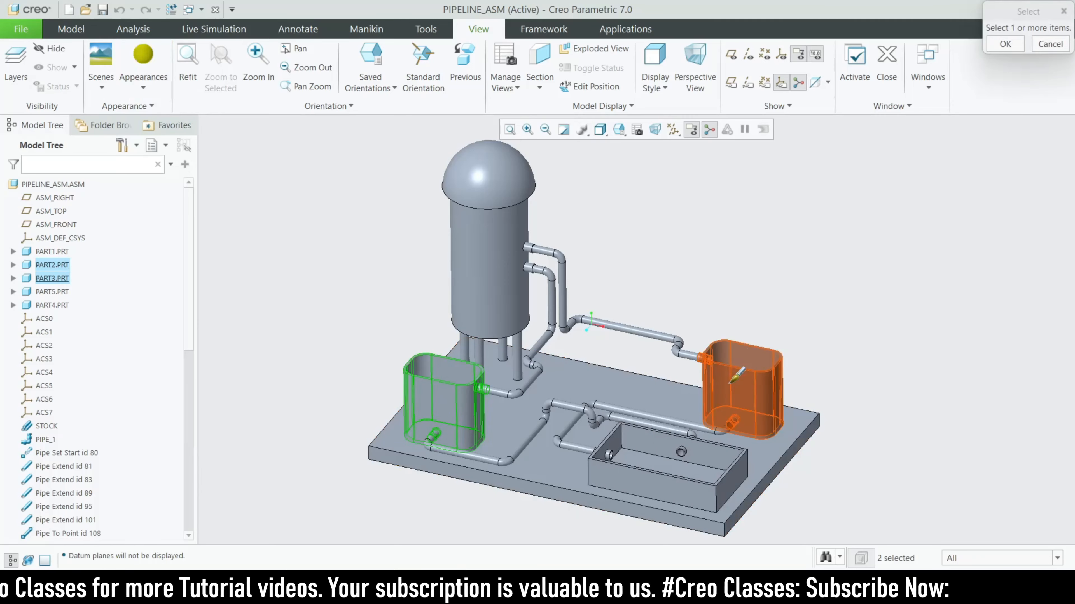
{"action": "left_click", "coordinate": [1006, 44]}
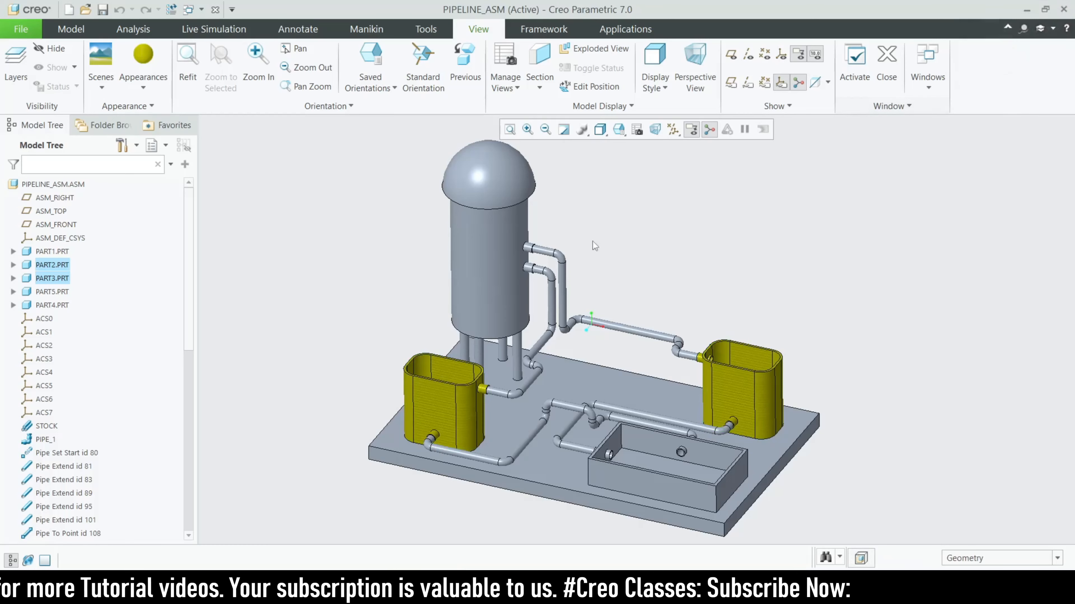
- Apply the black appearance from the Composite.dmt library to the tall domed tank, PART5
{"action": "left_click", "coordinate": [143, 85]}
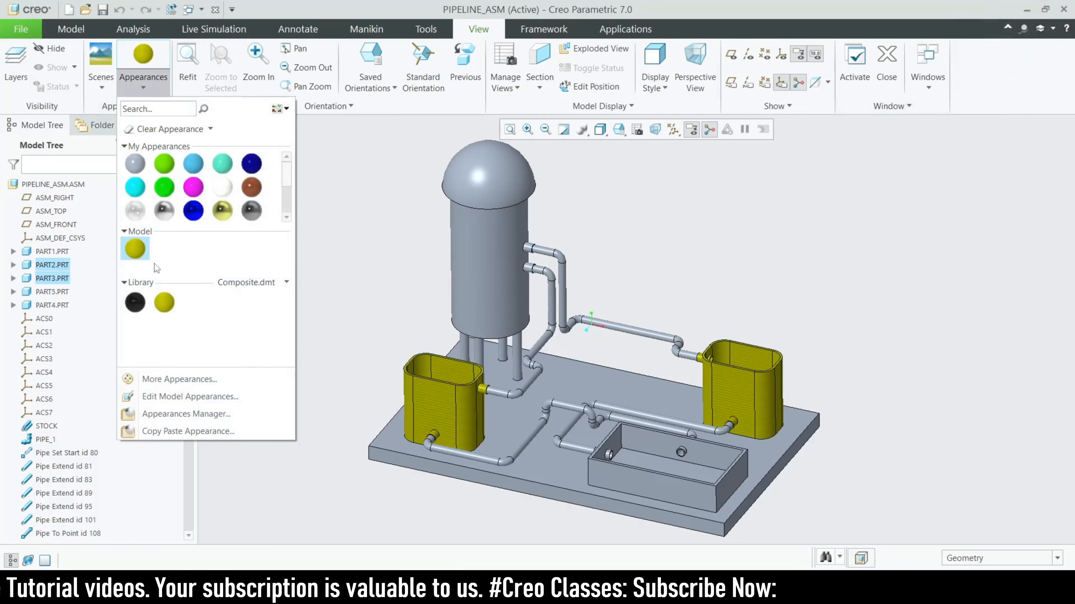
{"action": "left_click", "coordinate": [135, 302]}
{"action": "left_click", "coordinate": [489, 203]}
{"action": "left_click", "coordinate": [1005, 44]}
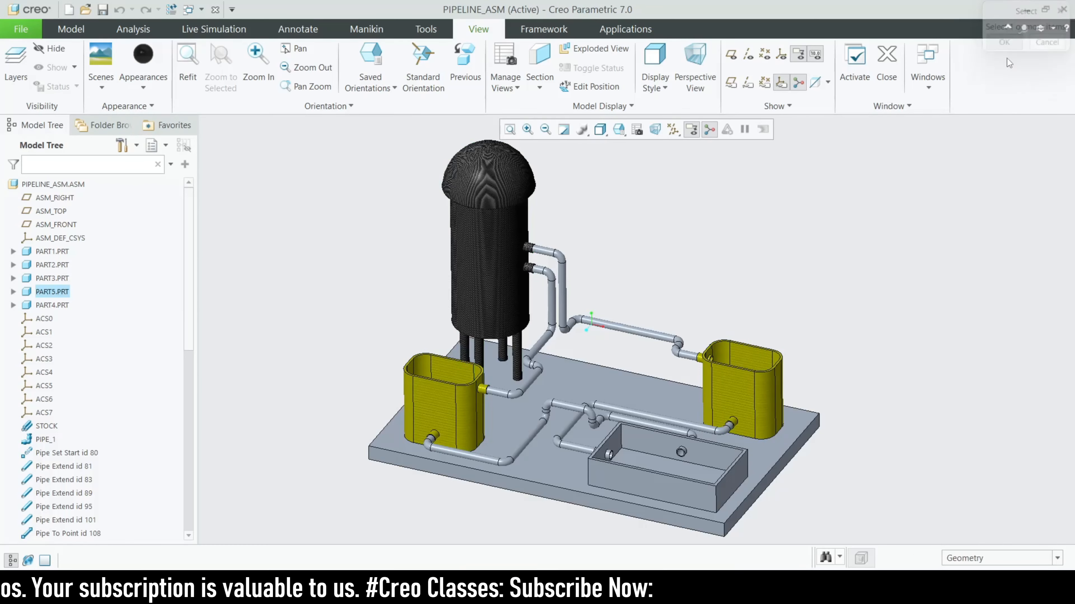
- Apply the dark blue appearance to the open rectangular tank, PART4
{"action": "left_click", "coordinate": [143, 82]}
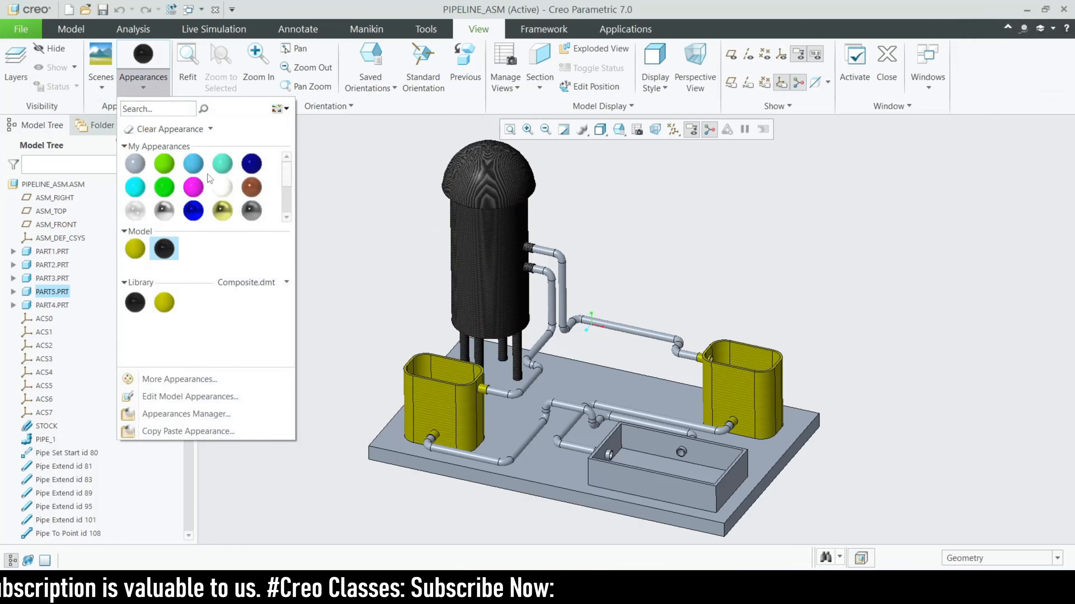
{"action": "left_click", "coordinate": [252, 165]}
{"action": "left_click", "coordinate": [663, 478]}
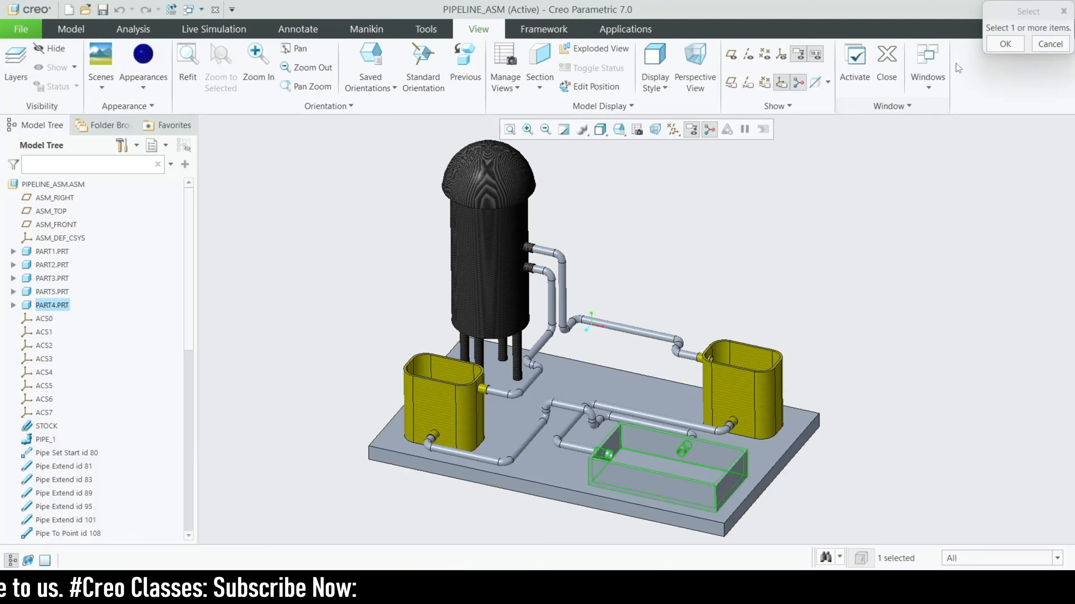
{"action": "left_click", "coordinate": [992, 43]}
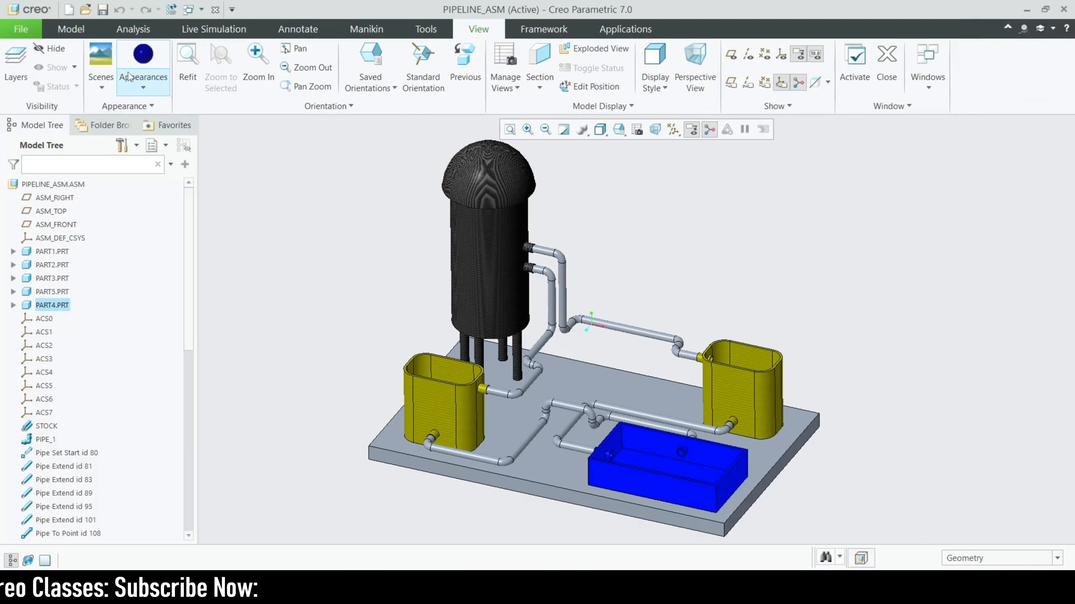
- Apply the bright green appearance to the base plate, PART1
{"action": "left_click", "coordinate": [141, 87]}
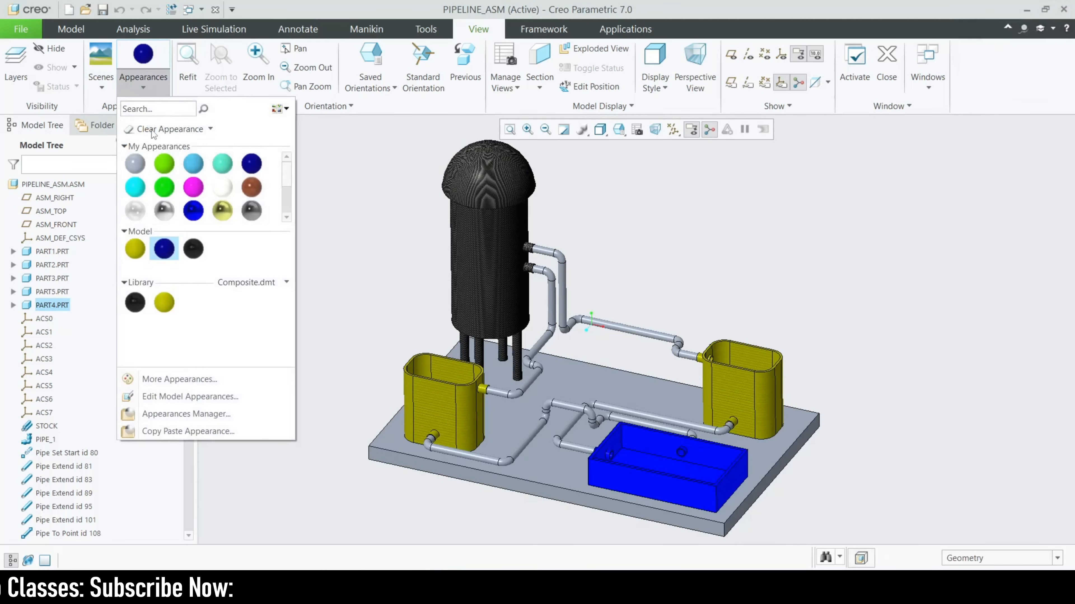
{"action": "left_click", "coordinate": [164, 188]}
{"action": "left_click", "coordinate": [561, 487]}
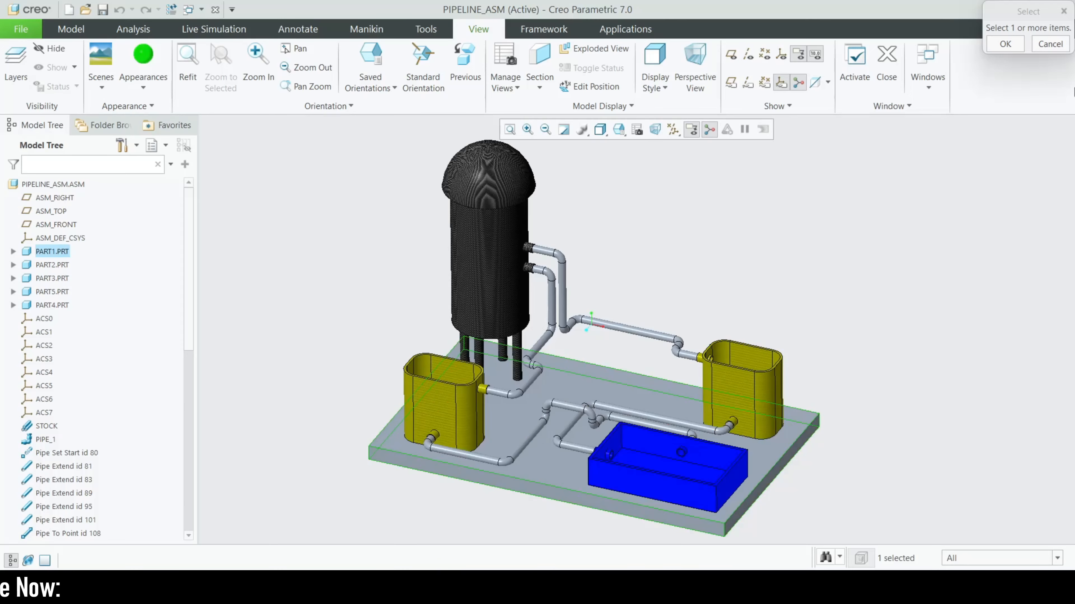
{"action": "left_click", "coordinate": [1017, 45]}
{"action": "middle_click_drag", "start_coordinate": [969, 203], "coordinate": [935, 231]}
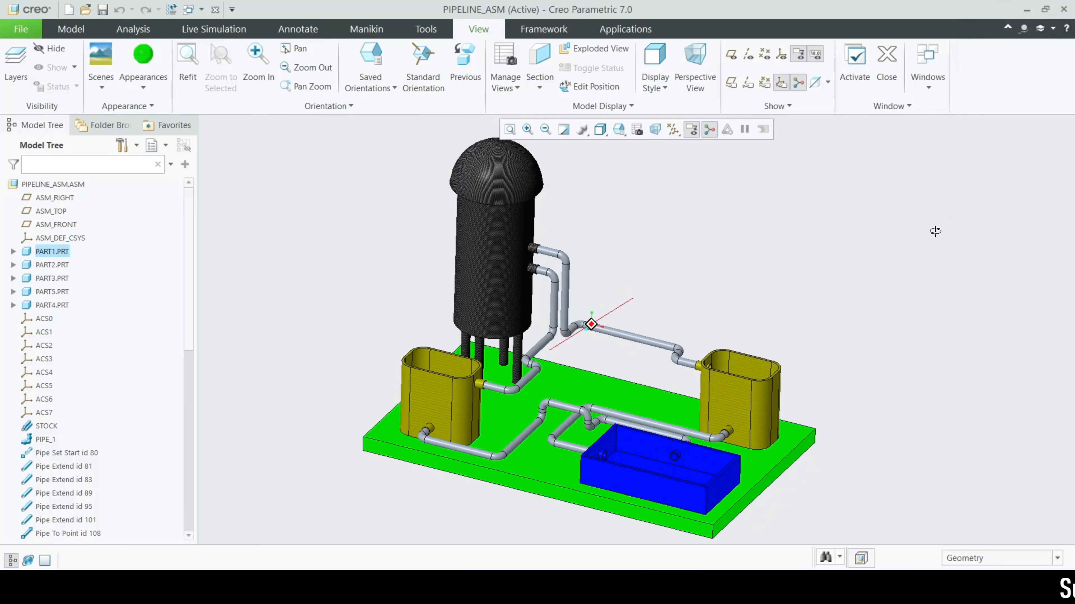
{"action": "middle_click_drag", "start_coordinate": [593, 343], "coordinate": [583, 335], "text": "shift"}
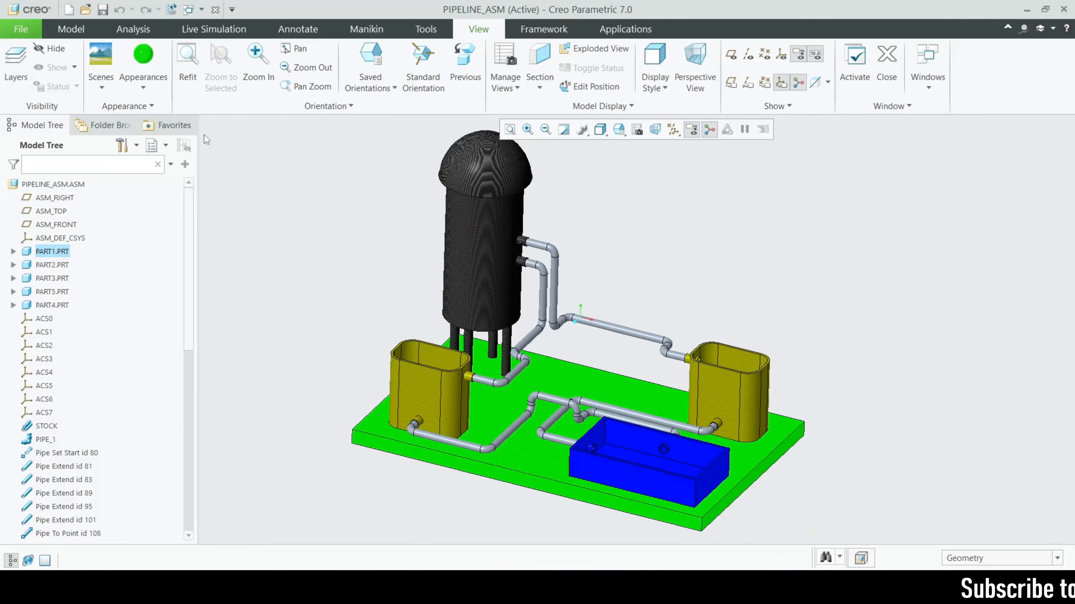
- Apply the red appearance to all four pipes and check the coloured assembly
{"action": "left_click", "coordinate": [153, 84]}
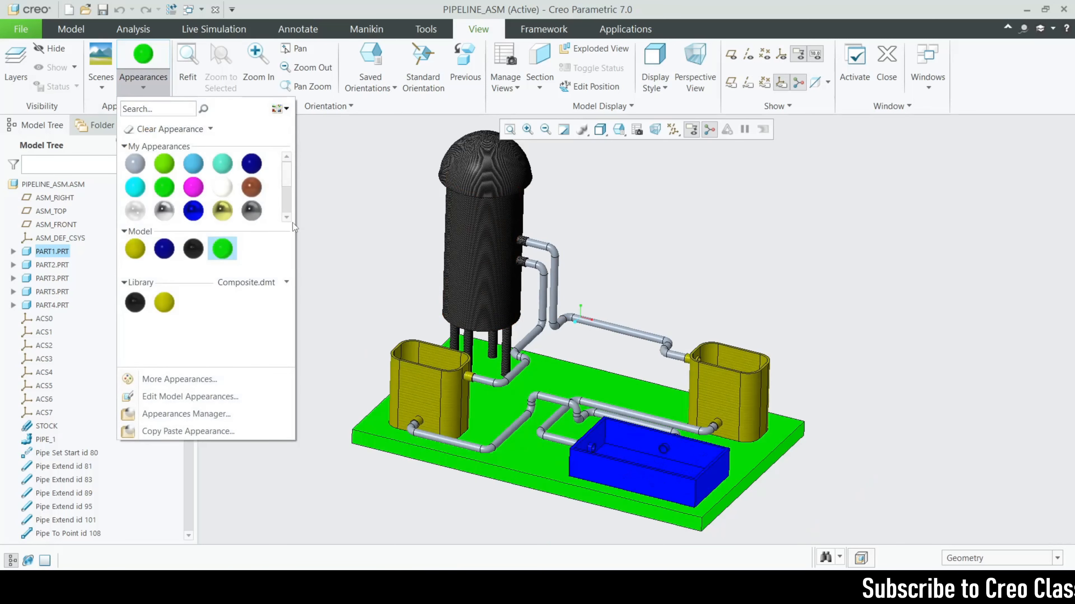
{"action": "left_click", "coordinate": [164, 210]}
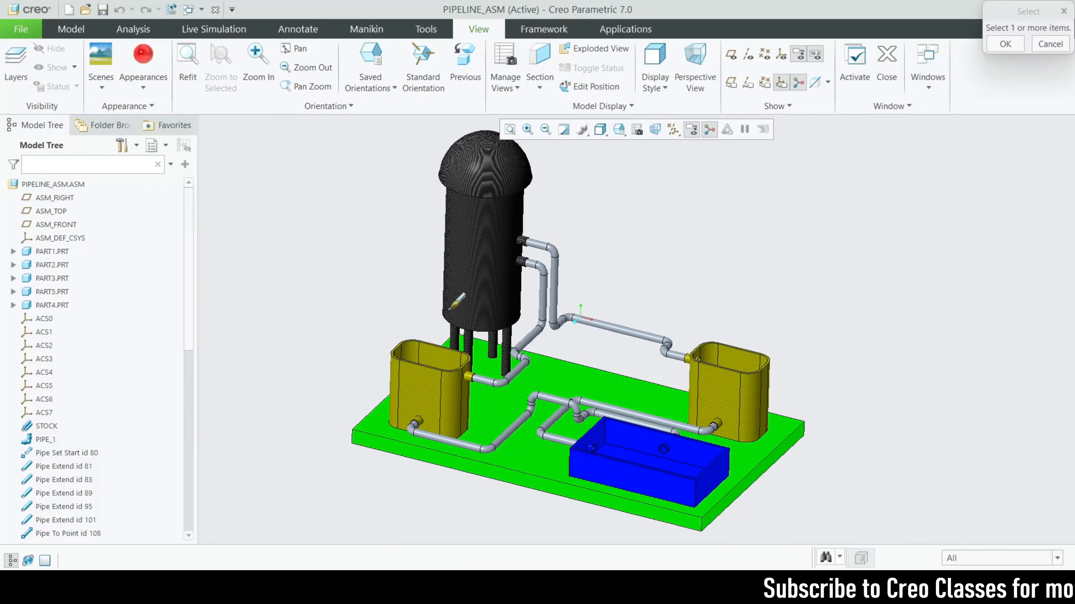
{"action": "left_click", "coordinate": [535, 312]}
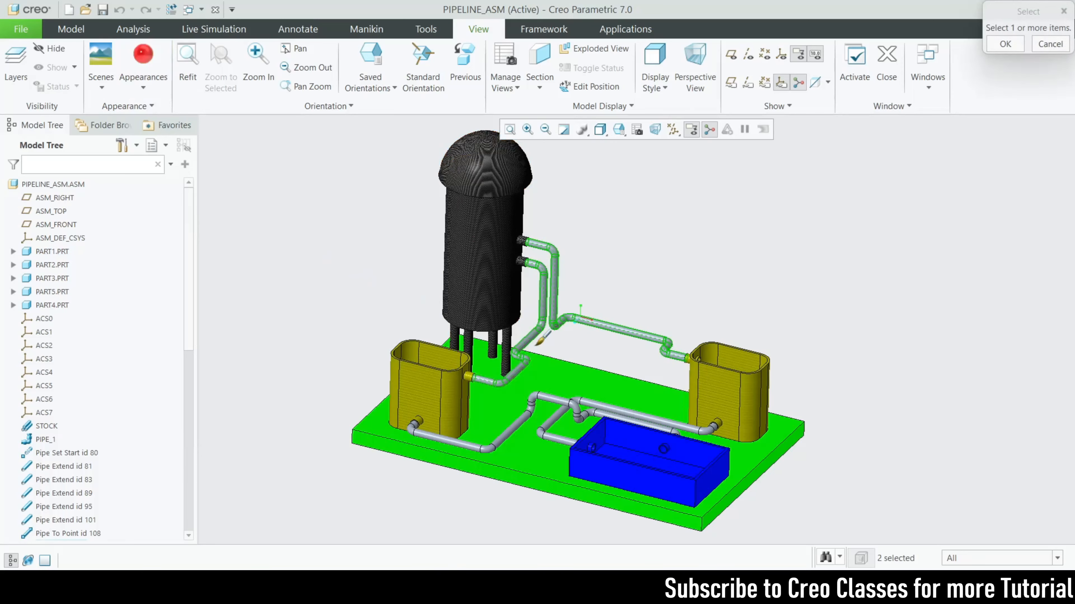
{"action": "left_click", "coordinate": [549, 390]}
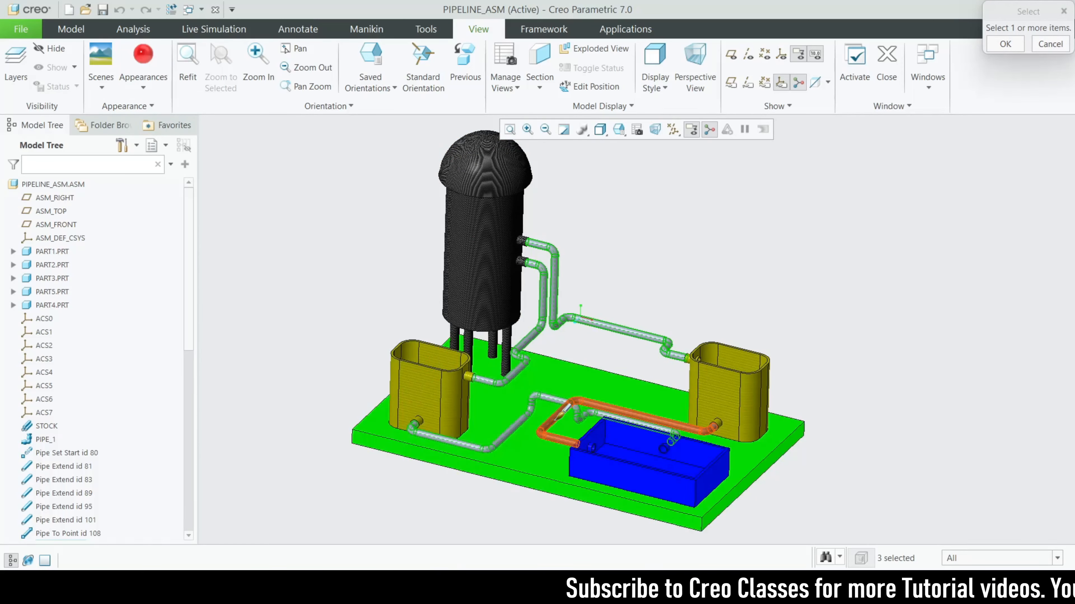
{"action": "left_click", "coordinate": [1014, 49]}
{"action": "scroll", "coordinate": [951, 220], "scroll_direction": "down", "scroll_amount": 2}
{"action": "mouse_move", "coordinate": [952, 236]}
{"action": "middle_mouse_down"}
{"action": "mouse_move", "coordinate": [949, 224]}
{"action": "mouse_move", "coordinate": [958, 234]}
{"action": "middle_mouse_up"}
{"action": "scroll", "coordinate": [929, 271], "scroll_direction": "up", "scroll_amount": 4}
{"action": "scroll", "coordinate": [914, 294], "scroll_direction": "down", "scroll_amount": 2}
{"action": "middle_click_drag", "start_coordinate": [913, 294], "coordinate": [888, 267]}
{"action": "scroll", "coordinate": [433, 287], "scroll_direction": "down", "scroll_amount": 2}
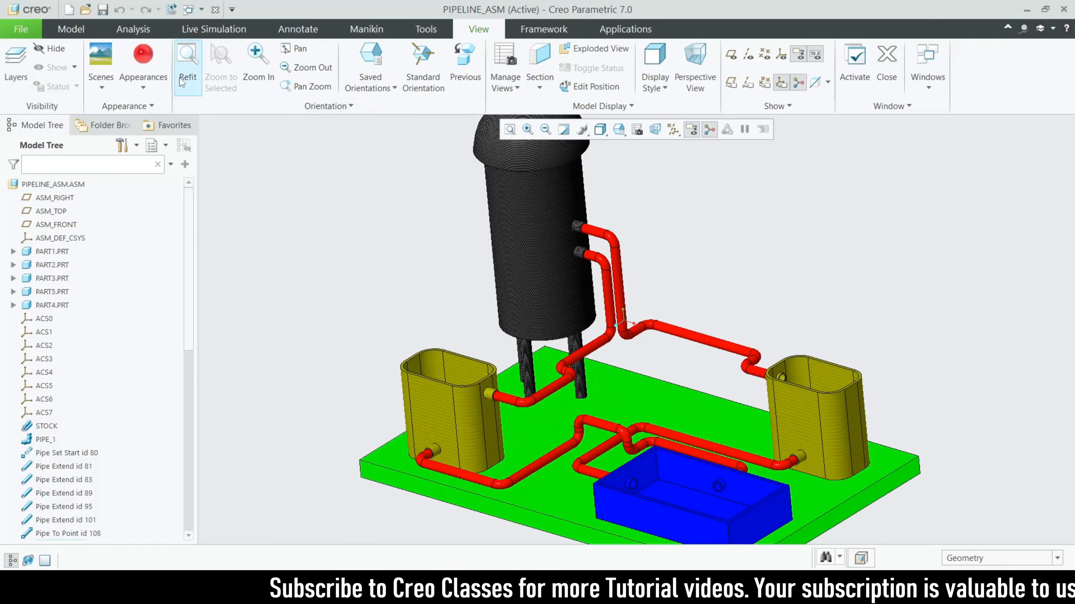
- Pick the cyan appearance for painting and open the choice of selection filters
{"action": "left_click", "coordinate": [143, 83]}
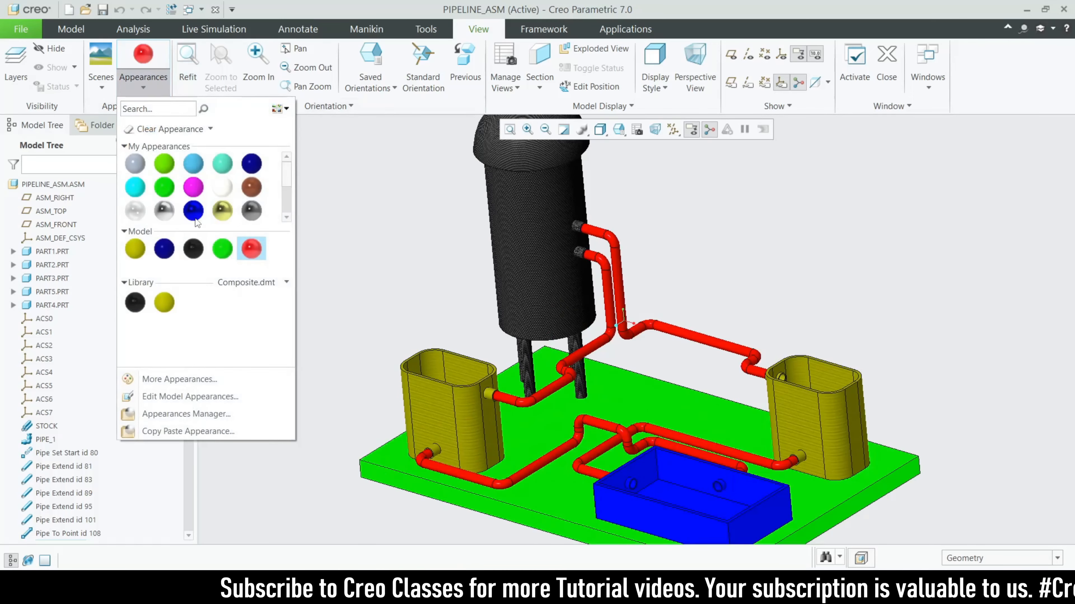
{"action": "left_click", "coordinate": [135, 186]}
{"action": "scroll", "coordinate": [427, 247], "scroll_direction": "up", "scroll_amount": 3}
{"action": "left_click", "coordinate": [998, 558]}
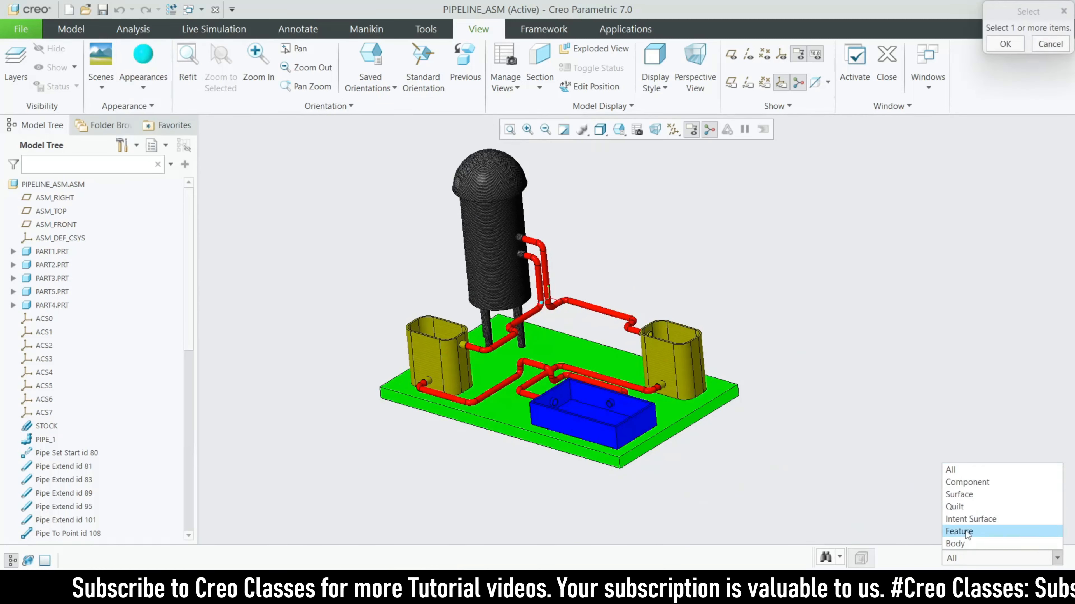